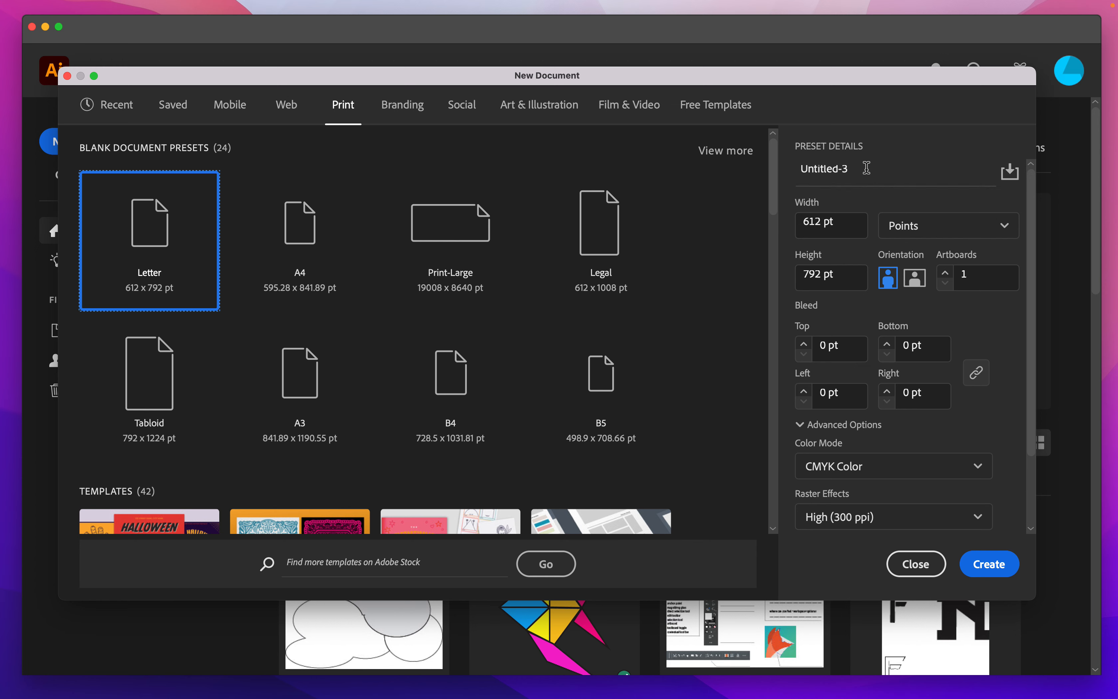
- Create a Letter-size print document named "Shape Builder Tool"
{"action": "left_click", "coordinate": [789, 170]}
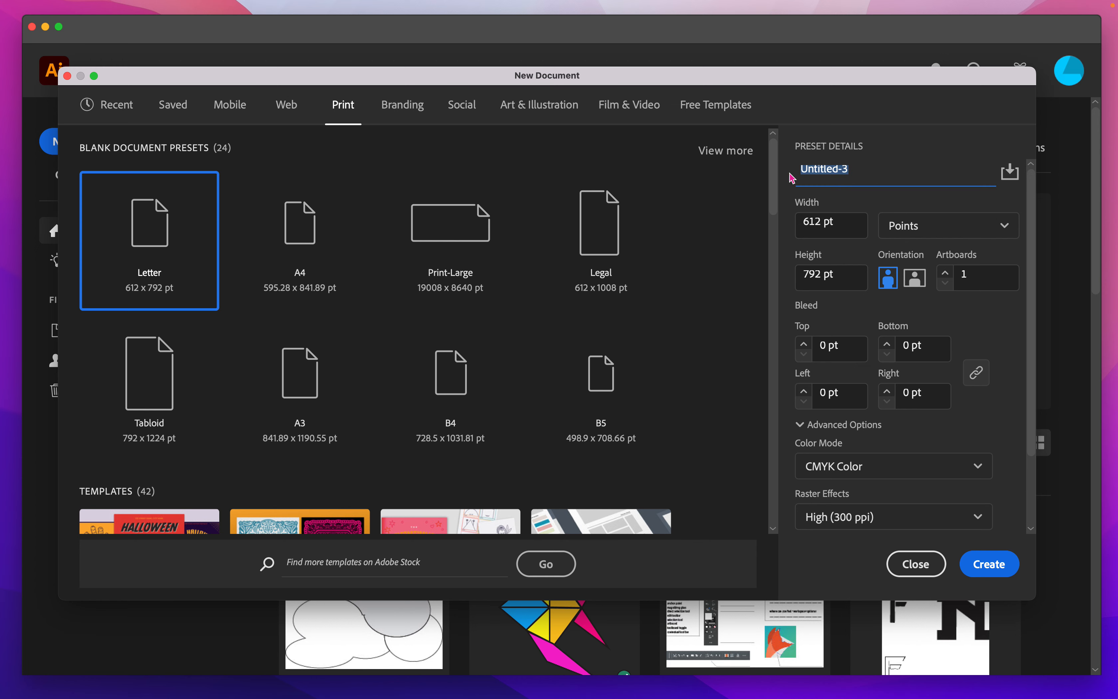
{"action": "type", "text": "Shape Builder Tool"}
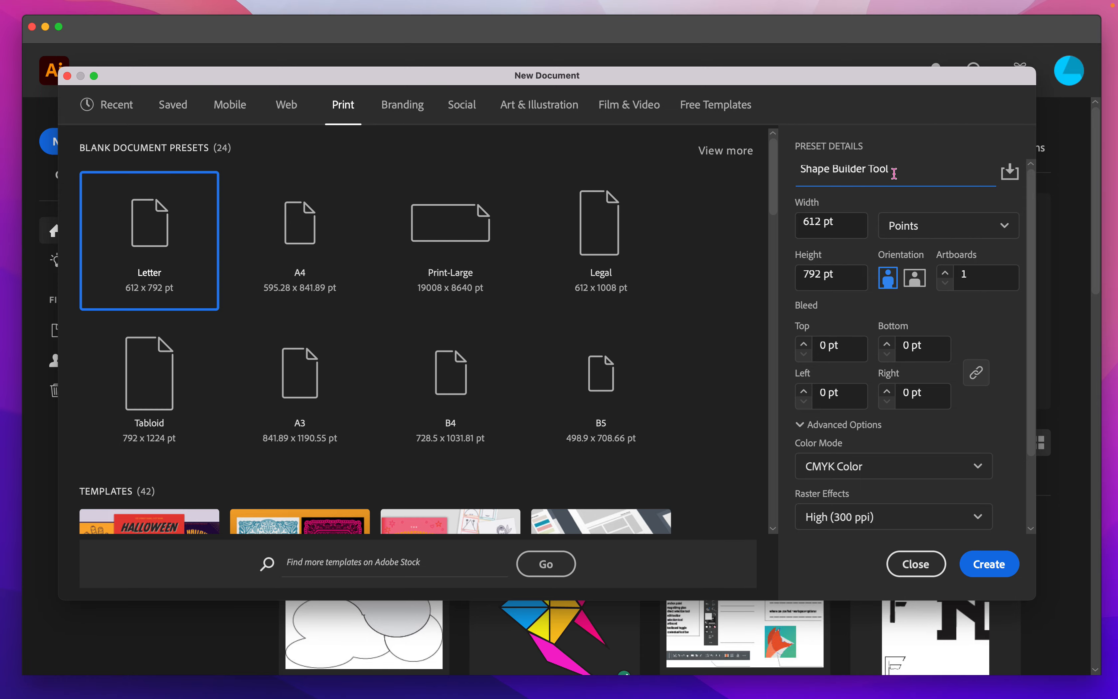
{"action": "left_click", "coordinate": [979, 563]}
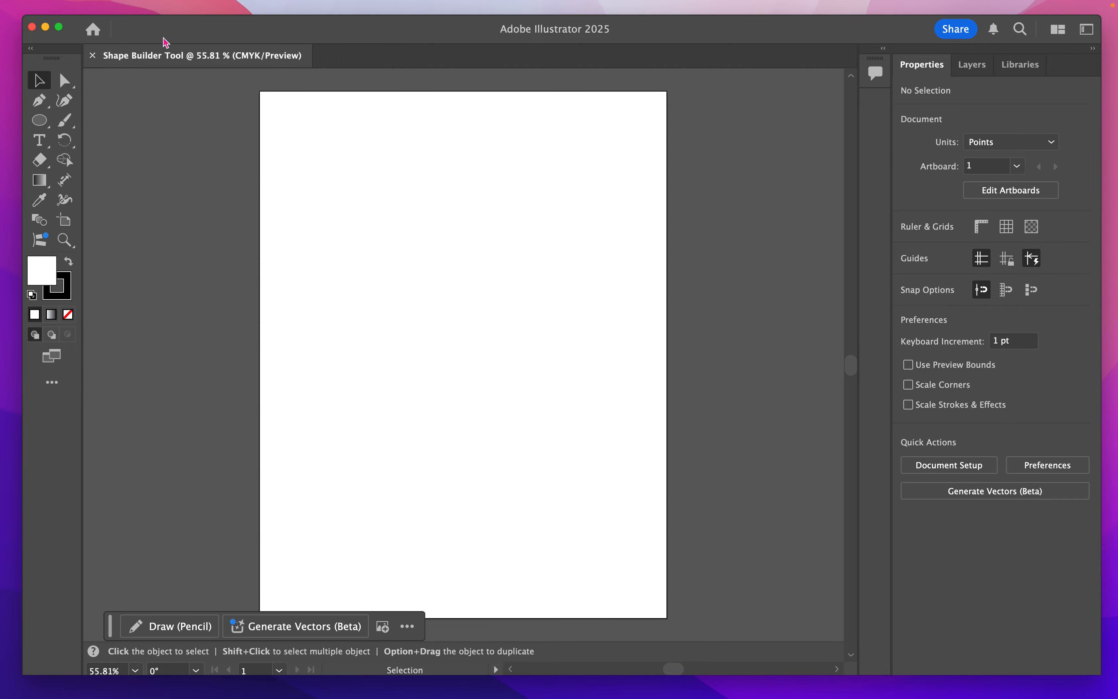
- Save the document on the computer as Shape Builder Tool.ai in the Illustrator Basics > Homework folder, replacing the existing file
{"action": "mouse_move", "coordinate": [170, 11]}
{"action": "left_click", "coordinate": [100, 8]}
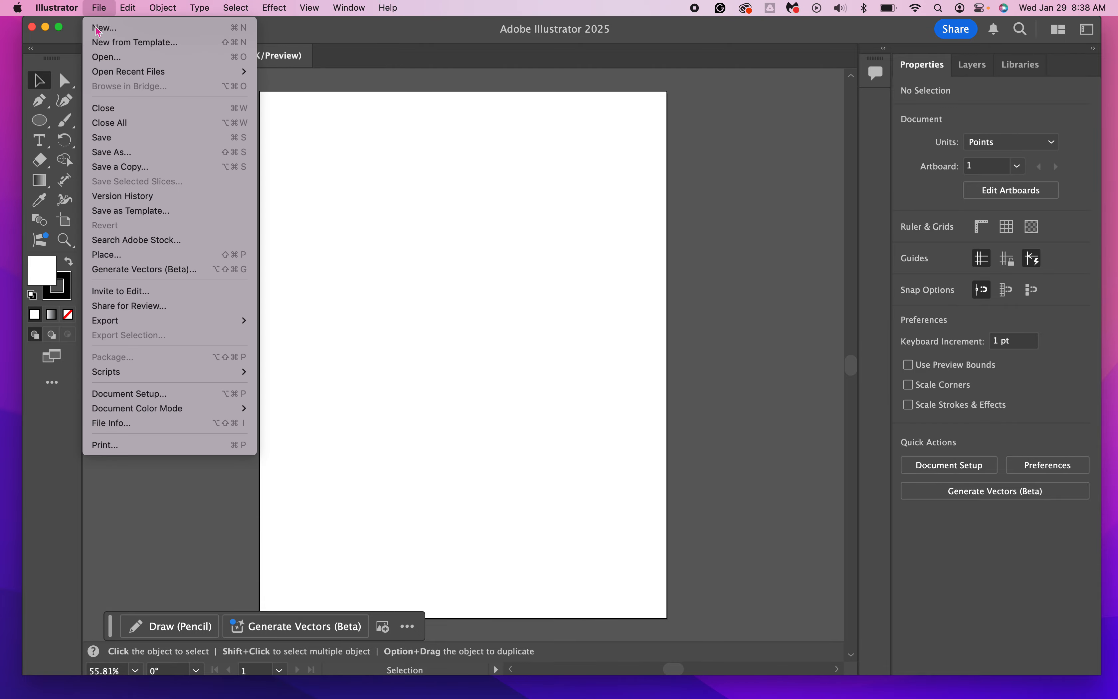
{"action": "left_click", "coordinate": [108, 141]}
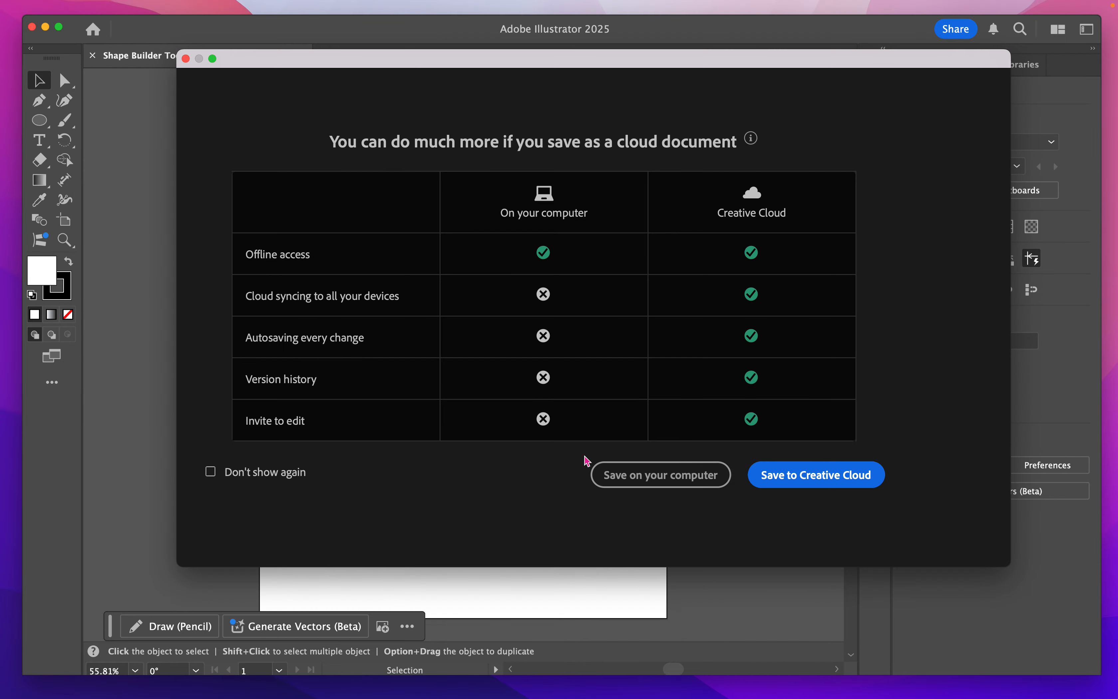
{"action": "left_click", "coordinate": [662, 477]}
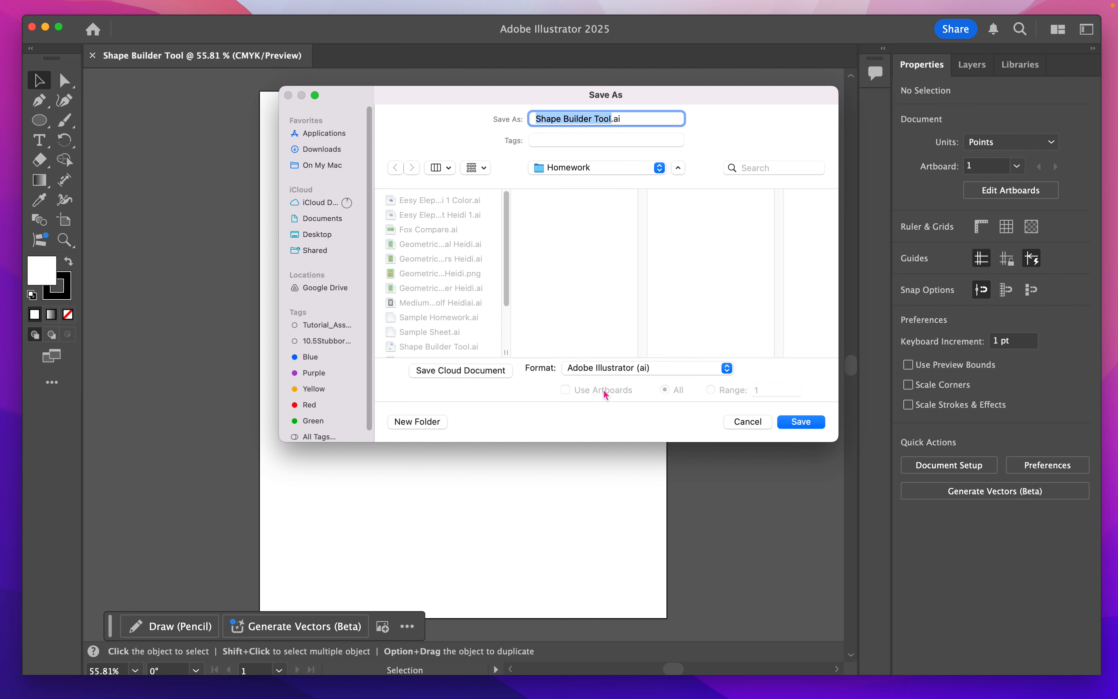
{"action": "left_click", "coordinate": [559, 171]}
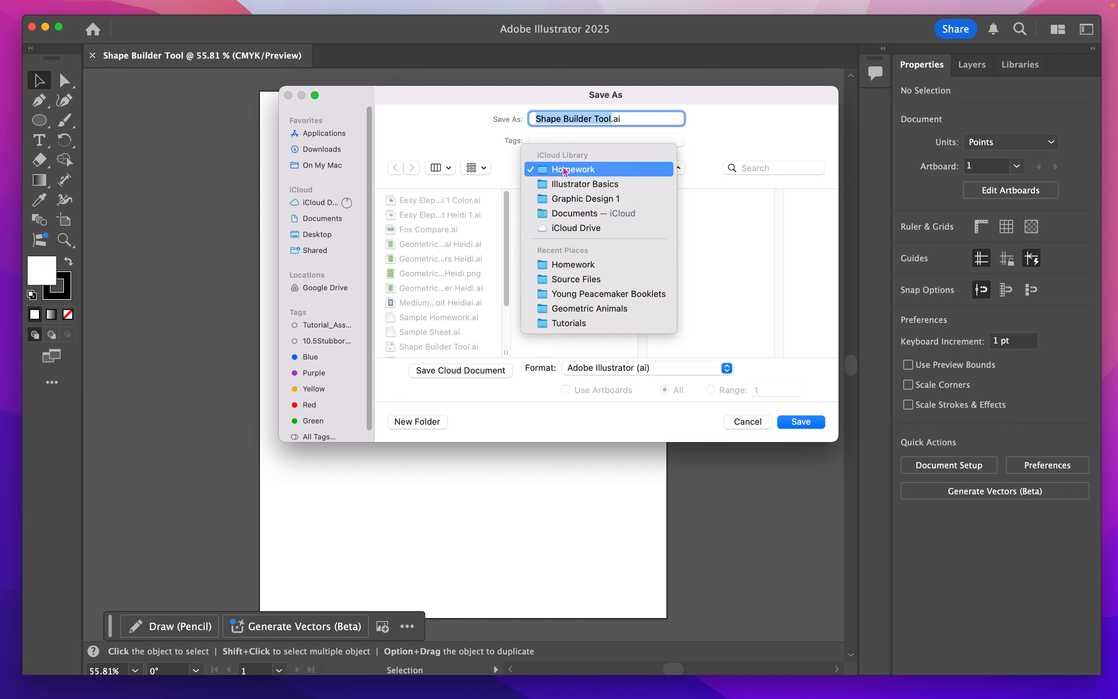
{"action": "left_click", "coordinate": [580, 184]}
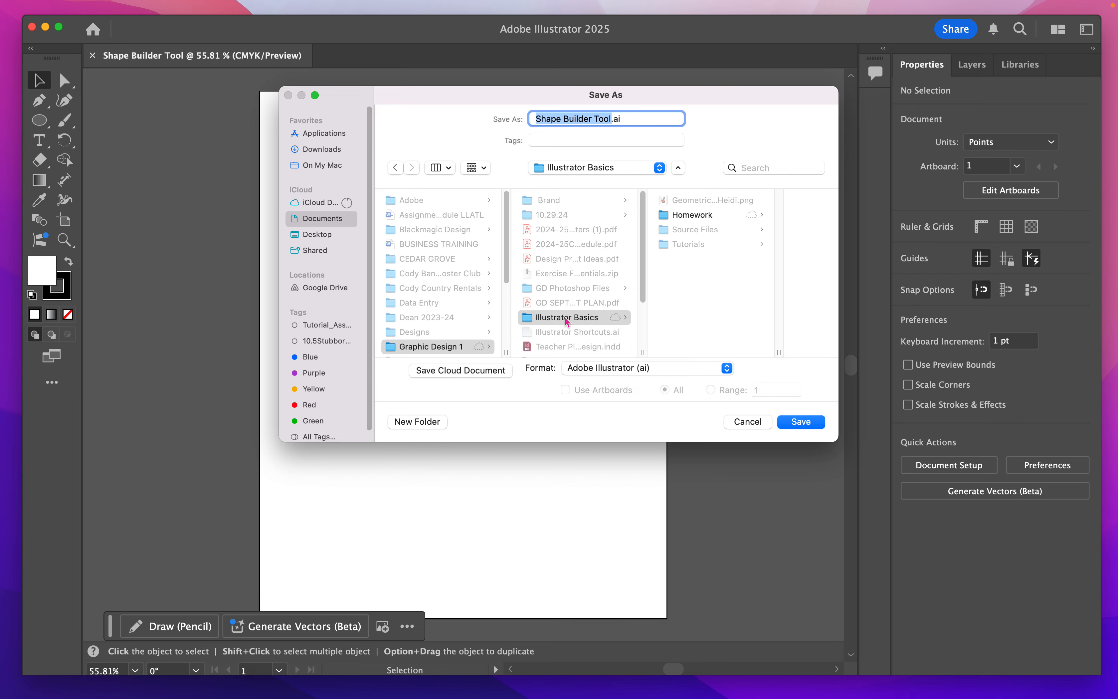
{"action": "left_click", "coordinate": [677, 215]}
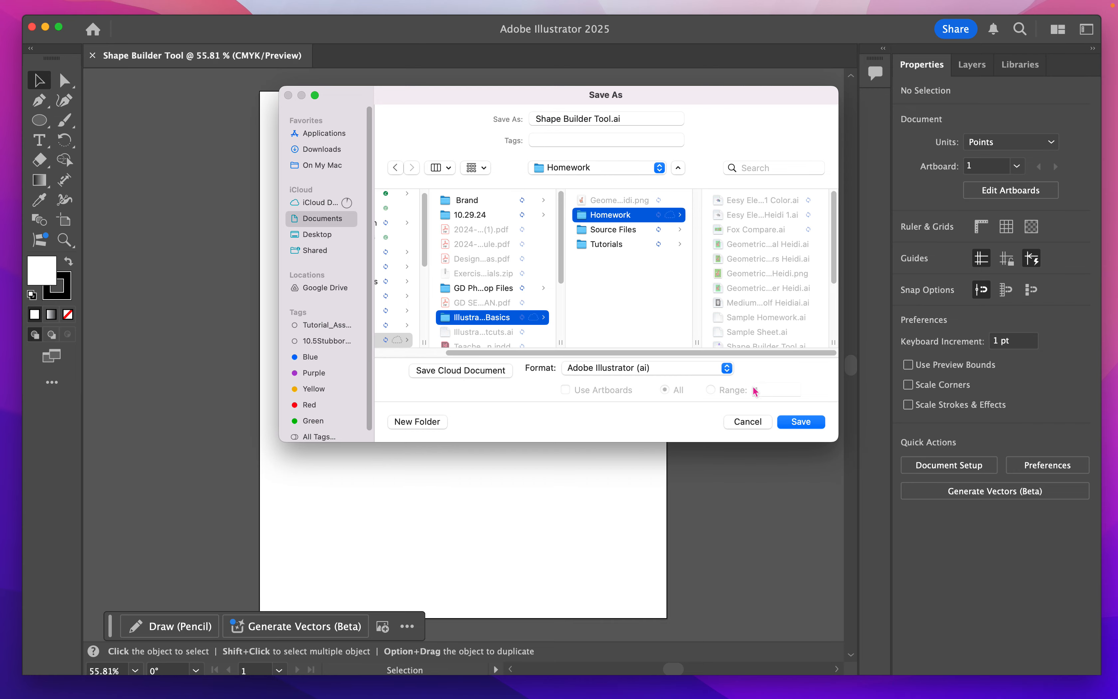
{"action": "left_click", "coordinate": [791, 423]}
{"action": "left_click", "coordinate": [587, 336]}
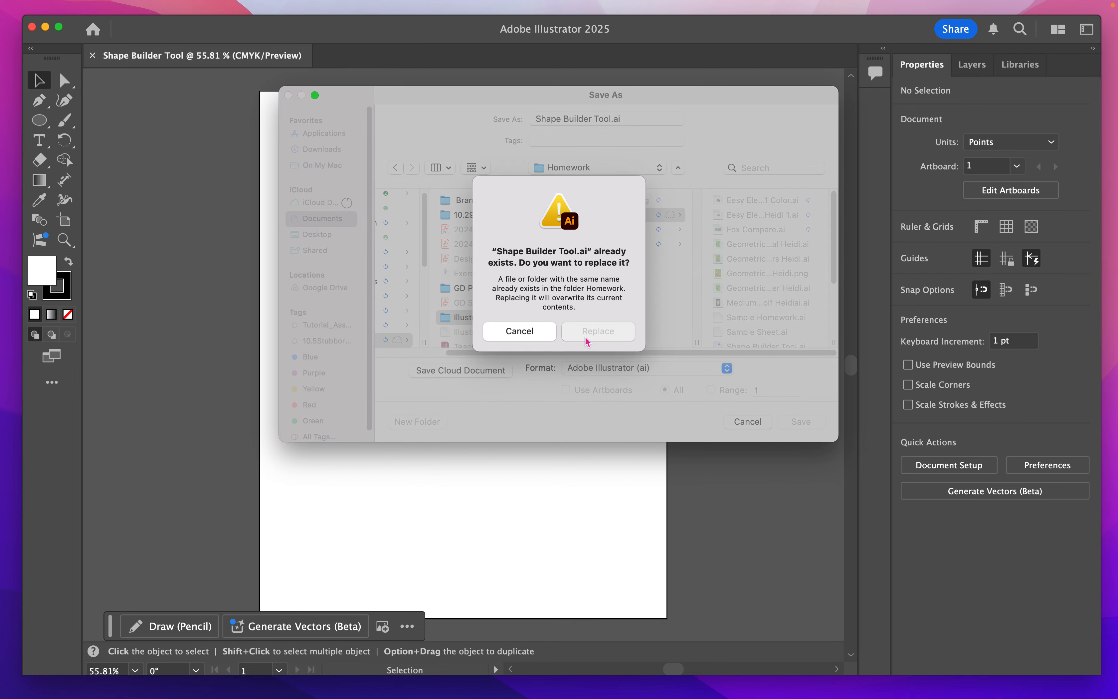
{"action": "left_click", "coordinate": [462, 511]}
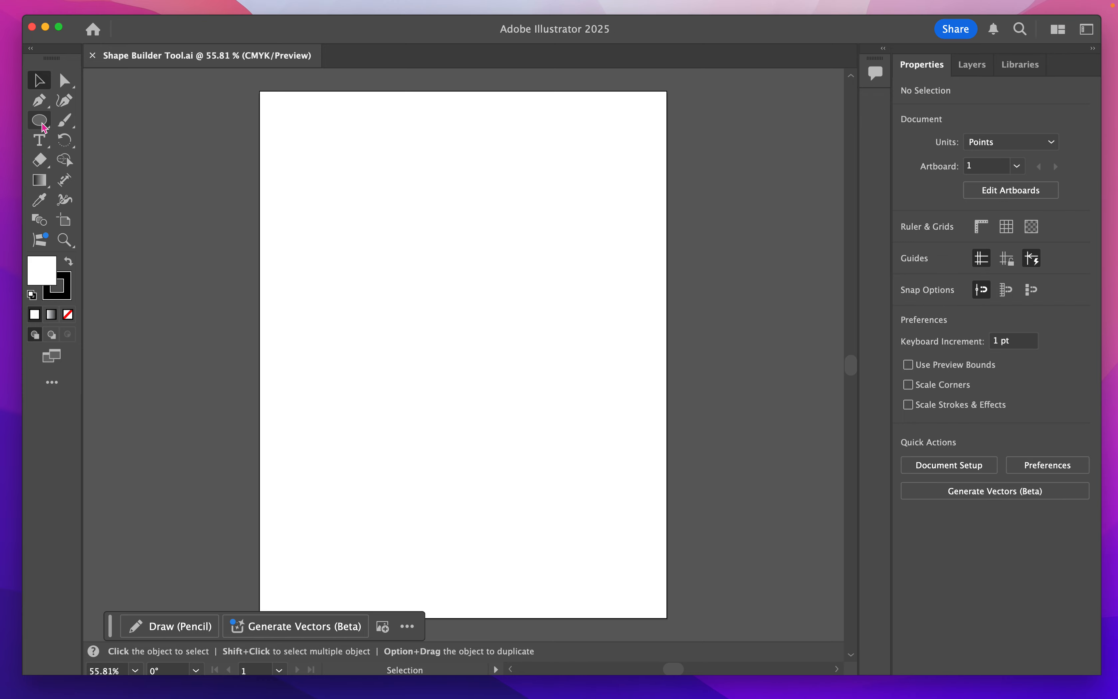
- Draw seven overlapping ellipses in a cloud-like cluster about 334 by 270 pt on the upper part of the artboard
{"action": "left_click_drag", "start_coordinate": [42, 125], "coordinate": [81, 139]}
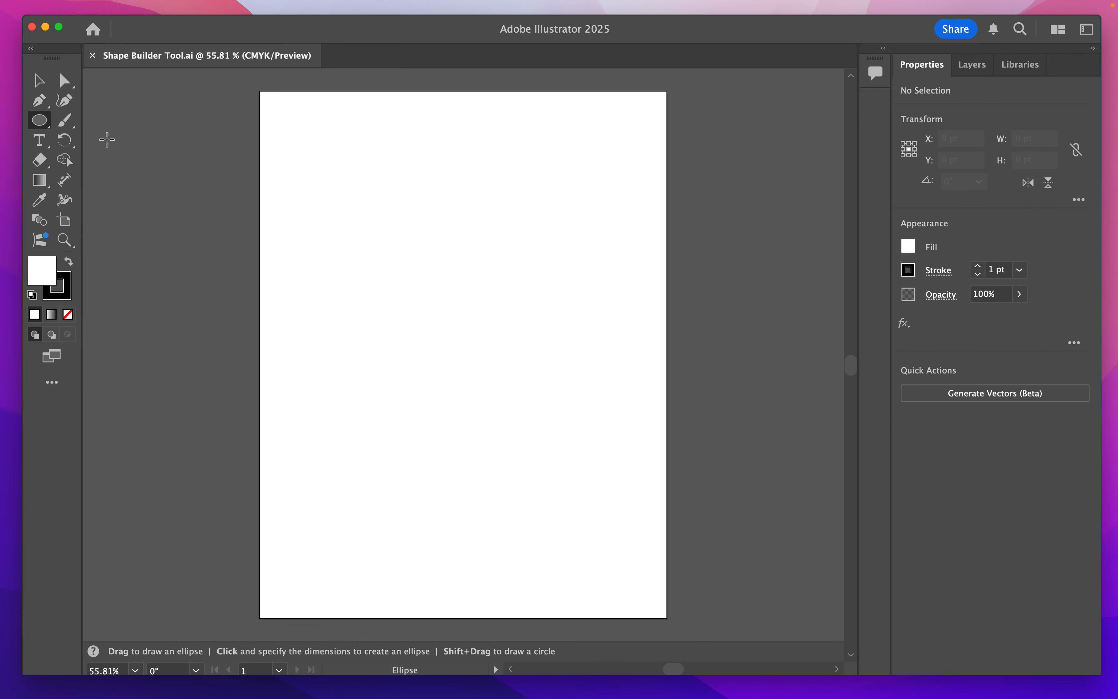
{"action": "left_click_drag", "start_coordinate": [349, 131], "coordinate": [490, 247]}
{"action": "left_click_drag", "start_coordinate": [363, 183], "coordinate": [444, 257]}
{"action": "left_click_drag", "start_coordinate": [313, 184], "coordinate": [410, 268]}
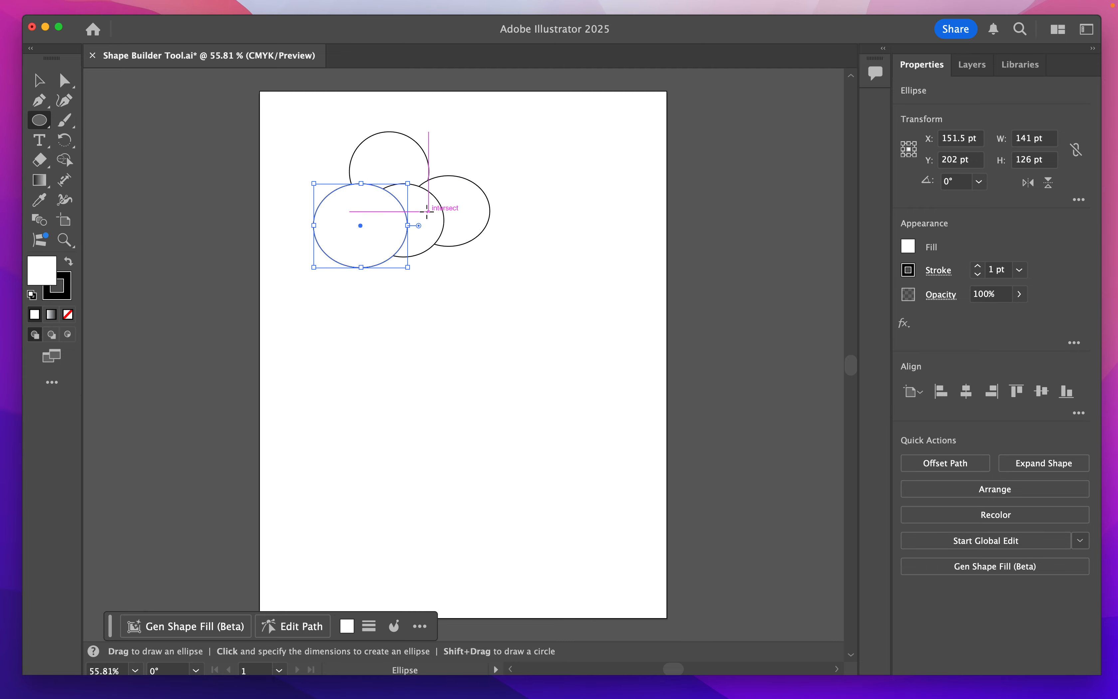
{"action": "left_click_drag", "start_coordinate": [426, 210], "coordinate": [517, 293]}
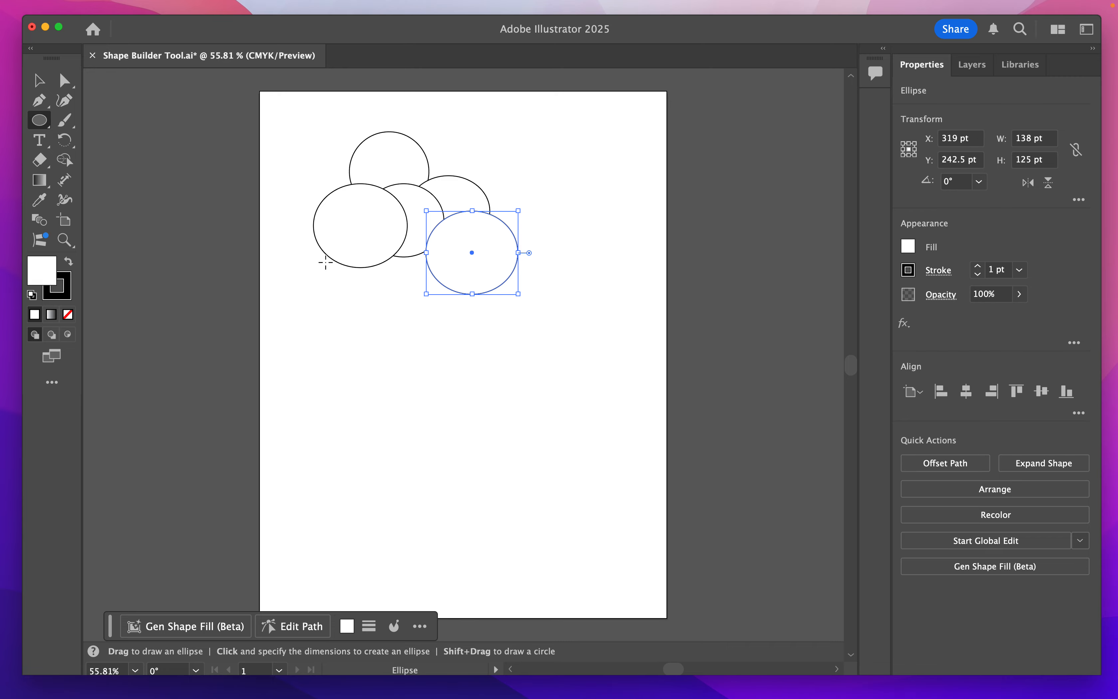
{"action": "left_click_drag", "start_coordinate": [296, 240], "coordinate": [408, 311]}
{"action": "left_click_drag", "start_coordinate": [390, 230], "coordinate": [486, 303]}
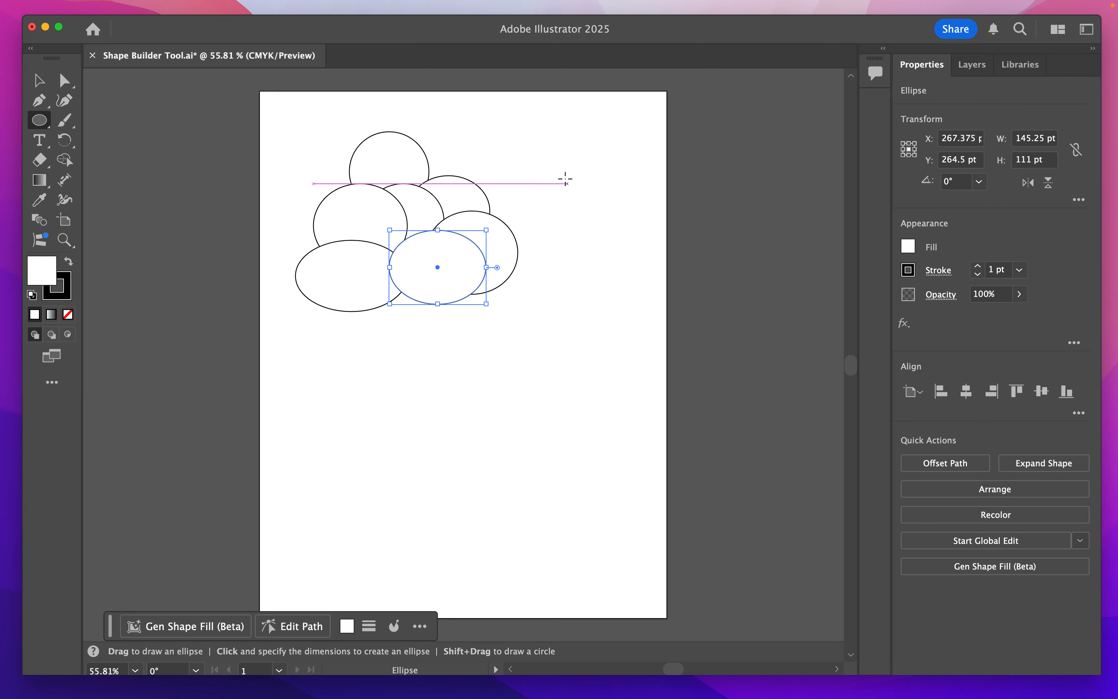
{"action": "key", "text": "v"}
{"action": "left_click", "coordinate": [569, 236]}
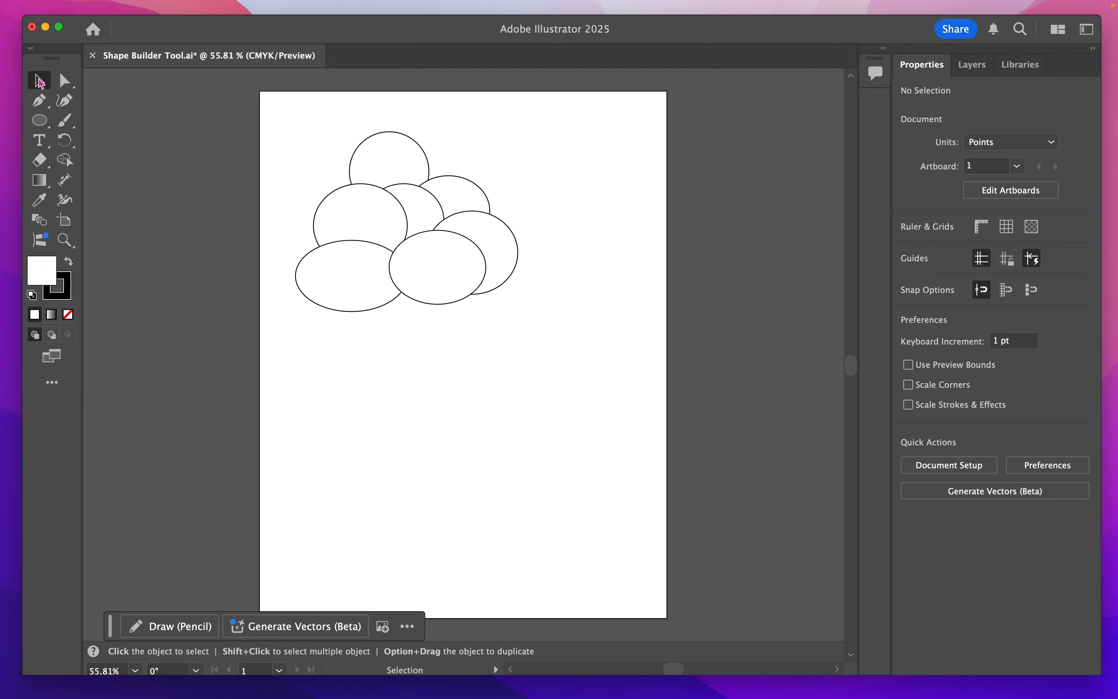
- Set the fill of all seven ellipses to None, keeping their black strokes
{"action": "left_click_drag", "start_coordinate": [276, 109], "coordinate": [549, 332]}
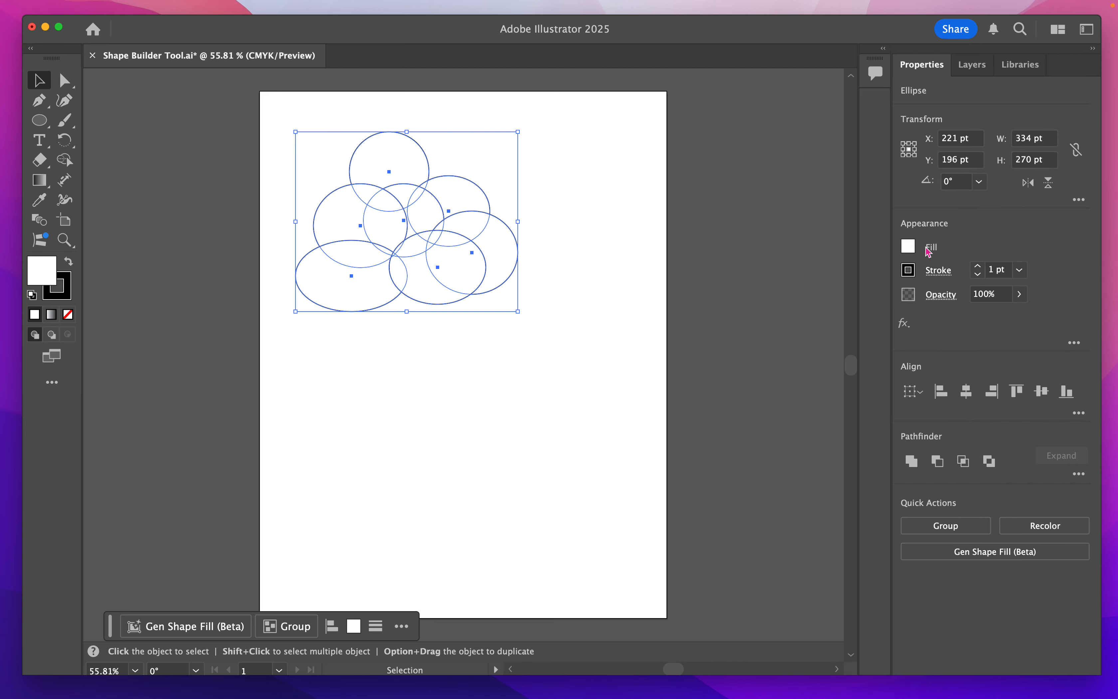
{"action": "left_click", "coordinate": [909, 248]}
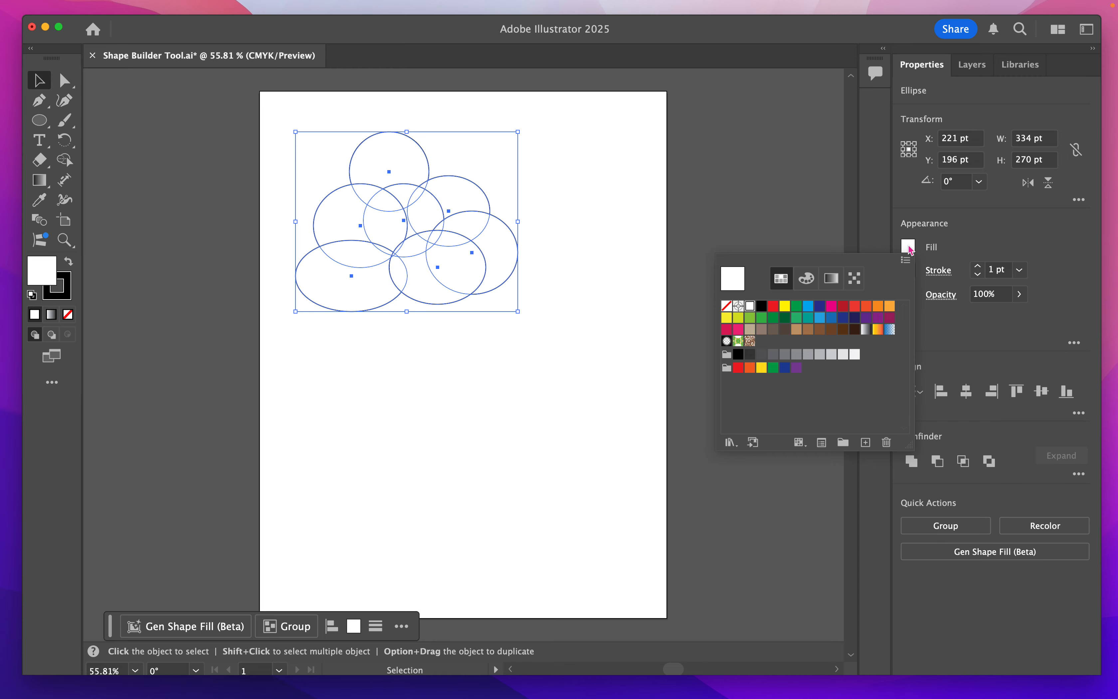
{"action": "left_click", "coordinate": [727, 306]}
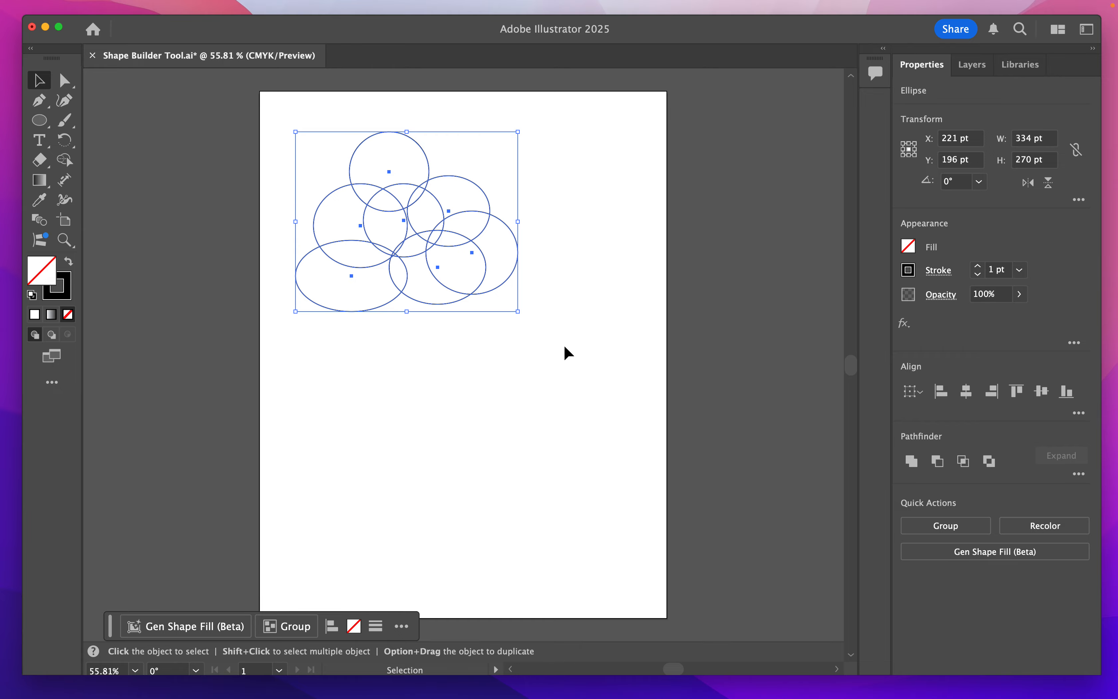
- Select all seven overlapping ellipses and activate the Shape Builder tool on them
{"action": "key", "text": "super+equal"}
{"action": "key", "text": "super+equal"}
{"action": "key", "text": "super+equal"}
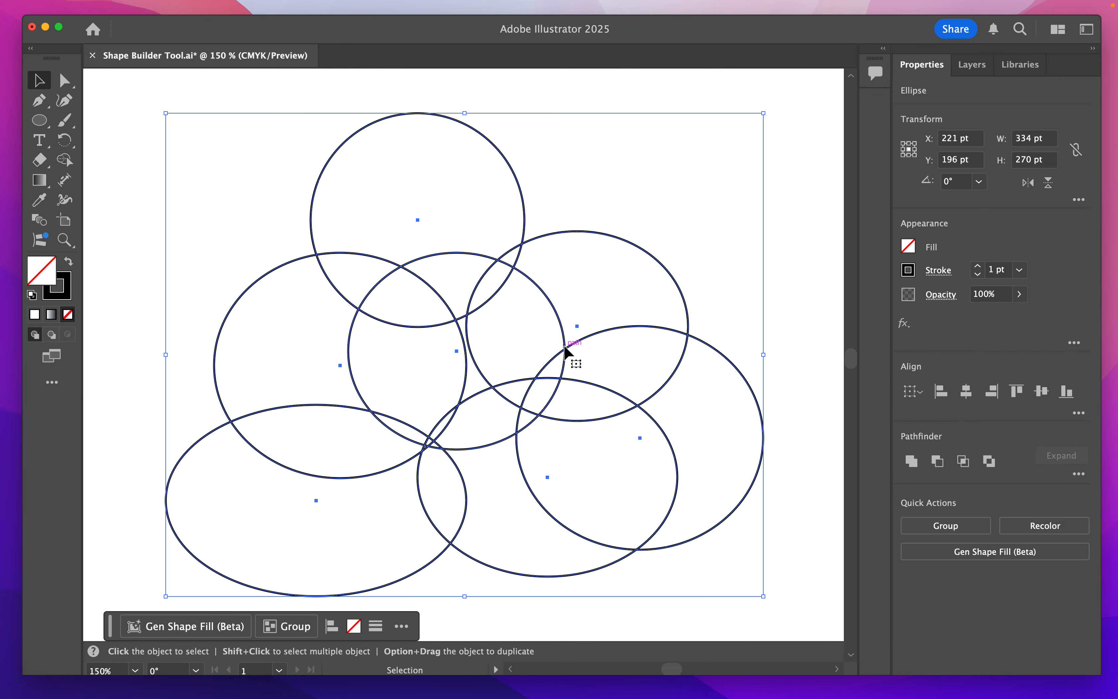
{"action": "key", "text": "space"}
{"action": "left_click_drag", "start_coordinate": [709, 472], "coordinate": [698, 446]}
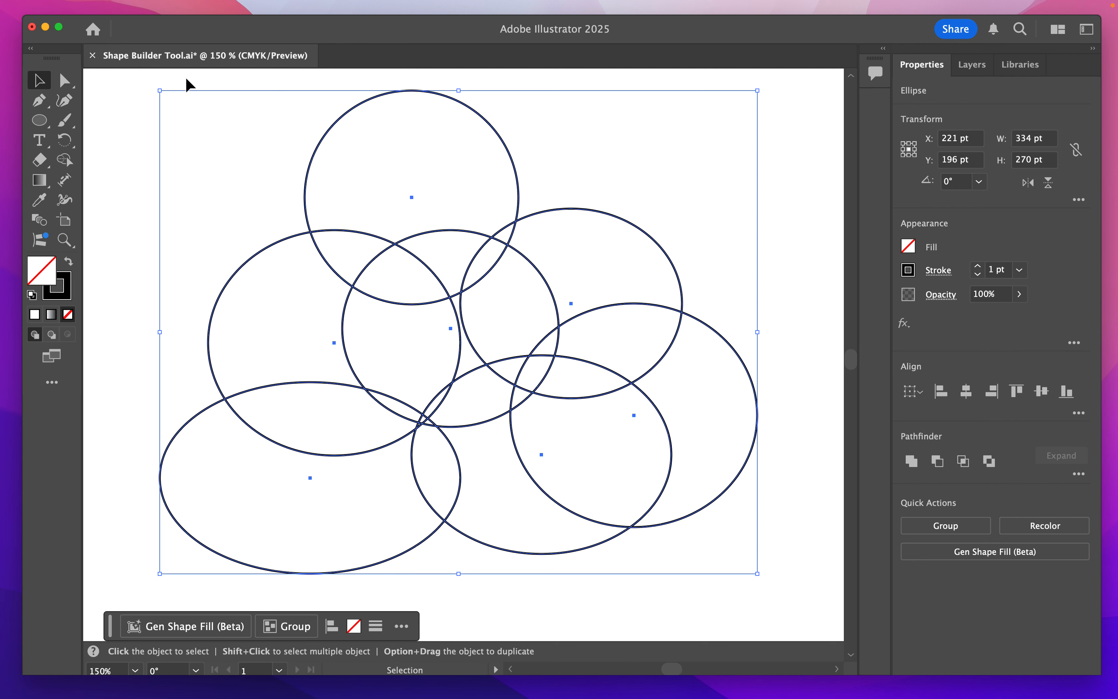
{"action": "left_click", "coordinate": [139, 130]}
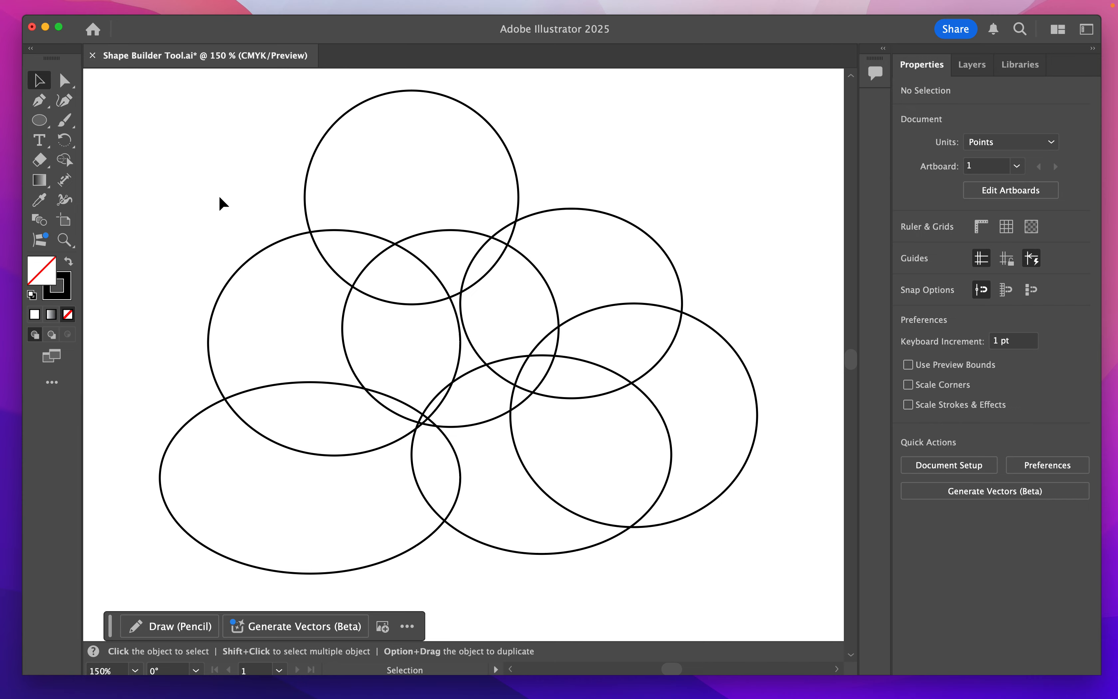
{"action": "left_click_drag", "start_coordinate": [102, 82], "coordinate": [802, 601]}
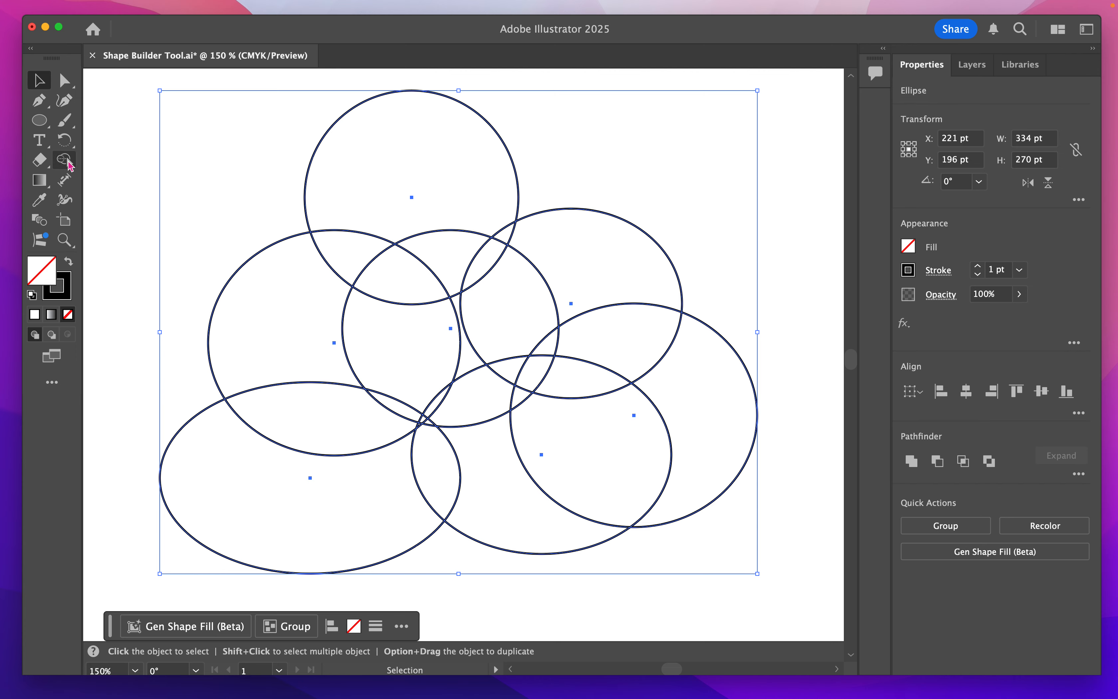
{"action": "left_click", "coordinate": [61, 163]}
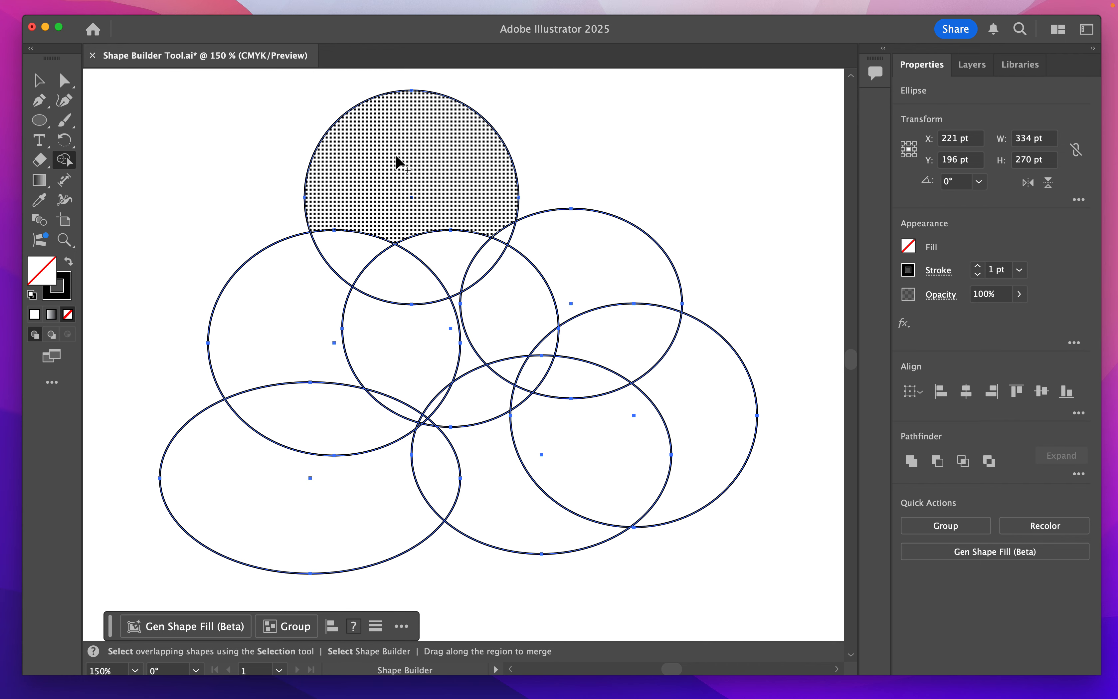
- Merge neighbouring regions of the ellipses into larger shapes with the Shape Builder tool
{"action": "mouse_move", "coordinate": [397, 161]}
{"action": "left_mouse_down"}
{"action": "mouse_move", "coordinate": [448, 200]}
{"action": "mouse_move", "coordinate": [450, 254]}
{"action": "mouse_move", "coordinate": [509, 290]}
{"action": "mouse_move", "coordinate": [506, 333]}
{"action": "mouse_move", "coordinate": [530, 375]}
{"action": "left_mouse_up"}
{"action": "mouse_move", "coordinate": [599, 476]}
{"action": "left_mouse_down"}
{"action": "mouse_move", "coordinate": [494, 487]}
{"action": "mouse_move", "coordinate": [389, 429]}
{"action": "left_mouse_up"}
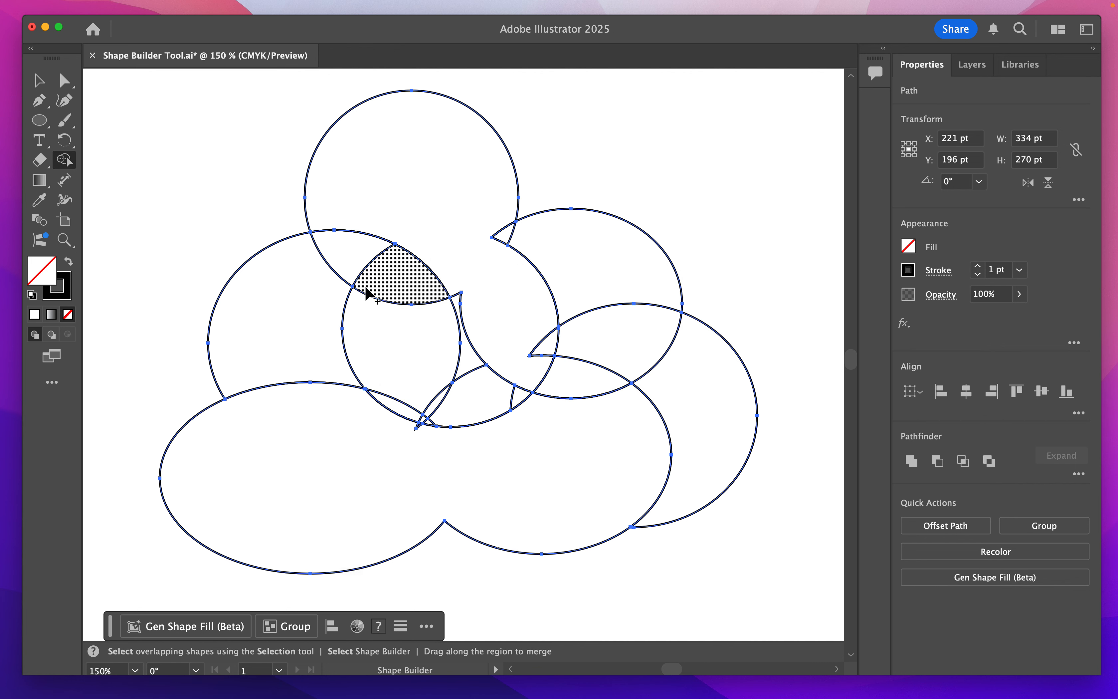
{"action": "mouse_move", "coordinate": [300, 317]}
{"action": "left_mouse_down"}
{"action": "mouse_move", "coordinate": [324, 282]}
{"action": "mouse_move", "coordinate": [395, 268]}
{"action": "mouse_move", "coordinate": [396, 400]}
{"action": "mouse_move", "coordinate": [416, 415]}
{"action": "mouse_move", "coordinate": [522, 399]}
{"action": "left_mouse_up"}
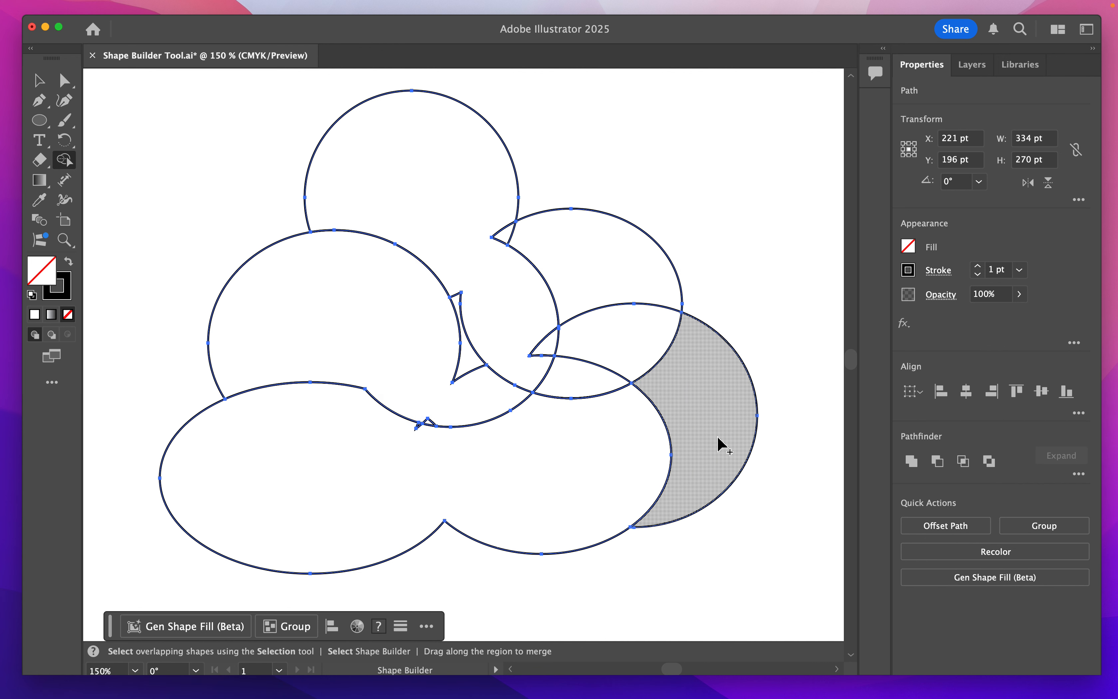
{"action": "mouse_move", "coordinate": [721, 424]}
{"action": "left_mouse_down"}
{"action": "mouse_move", "coordinate": [646, 332]}
{"action": "mouse_move", "coordinate": [649, 310]}
{"action": "left_mouse_up"}
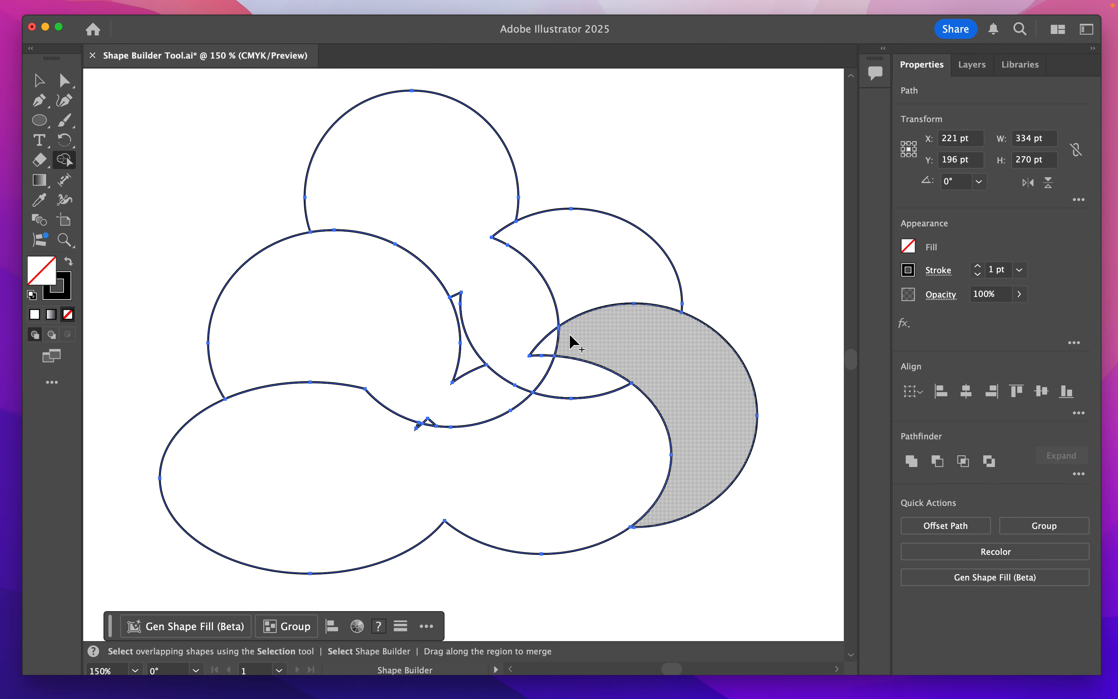
{"action": "mouse_move", "coordinate": [573, 342]}
{"action": "left_mouse_down"}
{"action": "mouse_move", "coordinate": [542, 342]}
{"action": "mouse_move", "coordinate": [559, 349]}
{"action": "mouse_move", "coordinate": [554, 341]}
{"action": "left_mouse_up"}
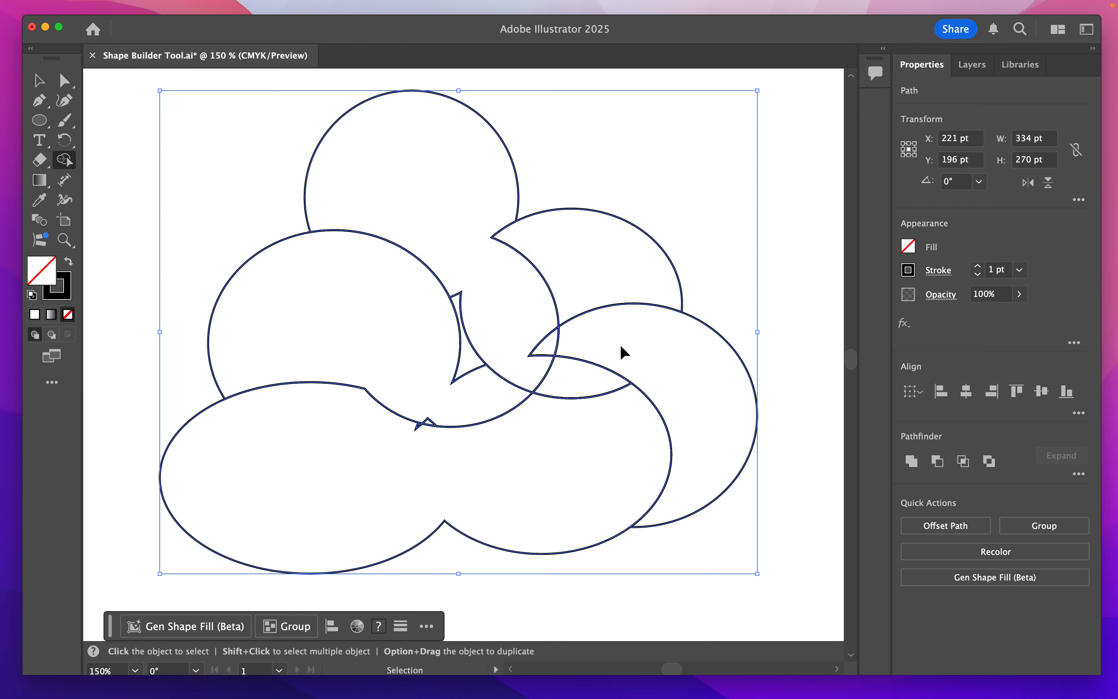
{"action": "left_click_drag", "start_coordinate": [624, 354], "coordinate": [552, 353]}
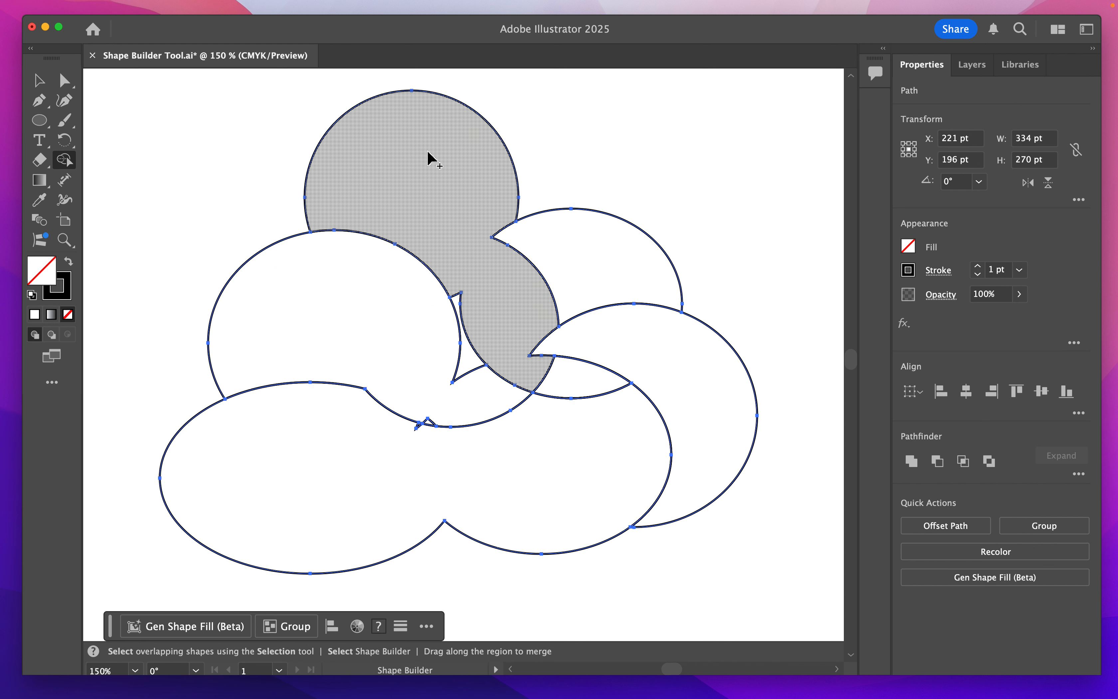
- Undo all the Shape Builder merges to restore the seven separate ellipses
{"action": "key", "text": "super"}
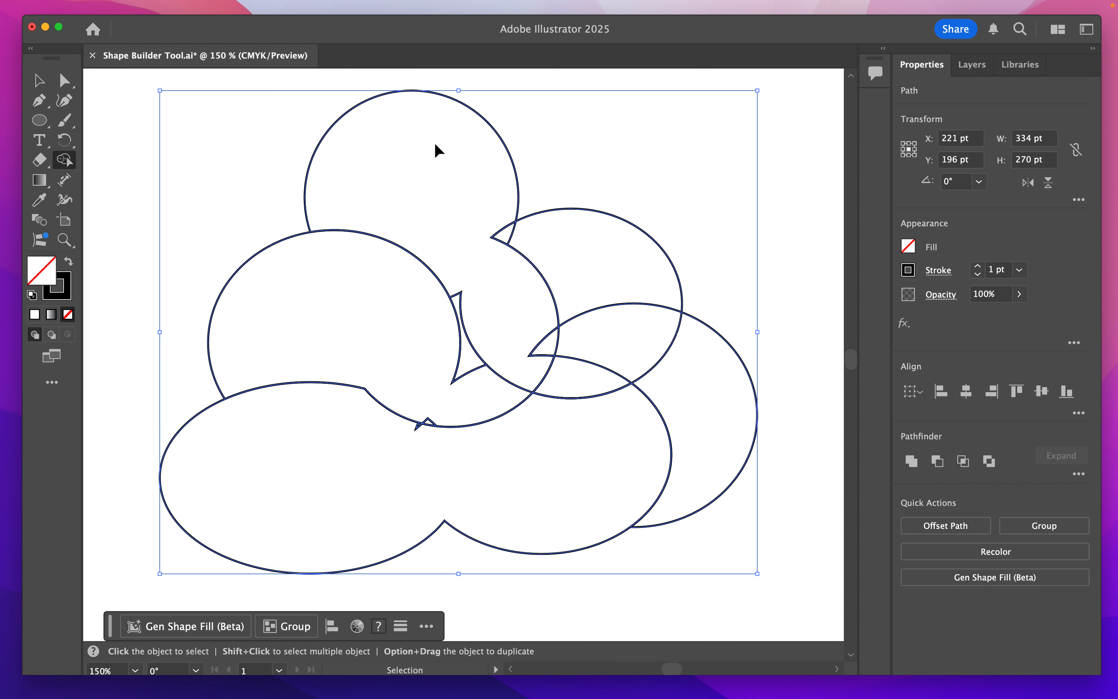
{"action": "key", "text": "super+z"}
{"action": "key", "text": "super+z"}
{"action": "key", "text": "super+z"}
{"action": "key", "text": "super+z"}
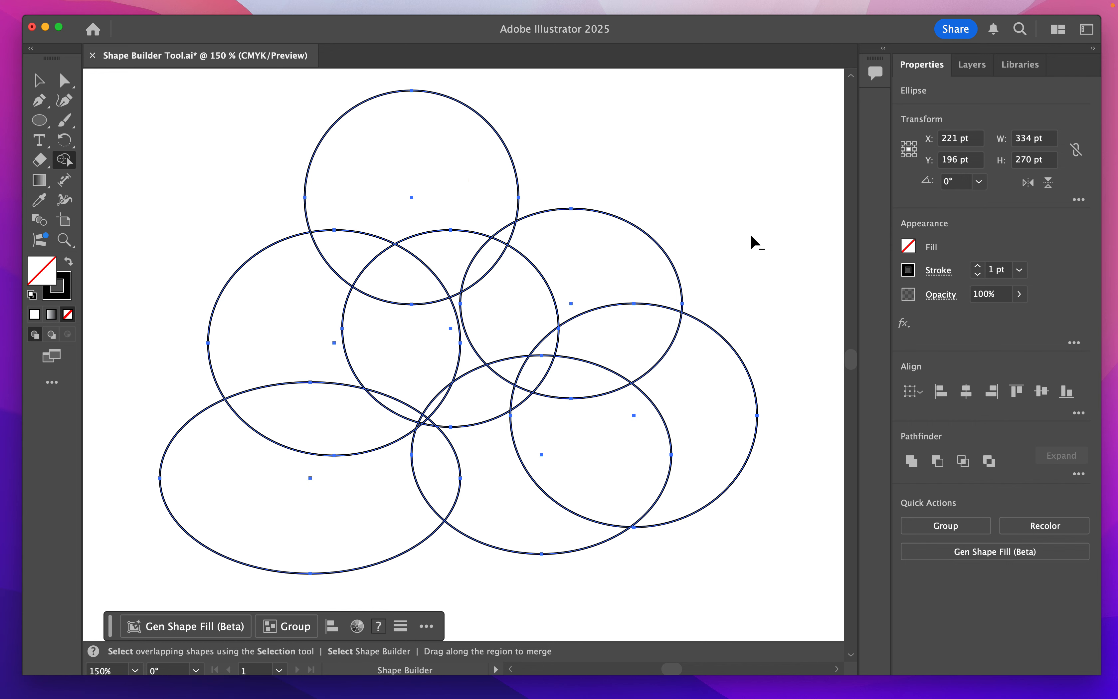
- Delete the outer regions of the rightmost, middle-left, lower-middle and topmost ellipses with the Shape Builder tool
{"action": "left_click", "coordinate": [734, 399], "text": "alt"}
{"action": "left_click", "coordinate": [292, 289], "text": "alt"}
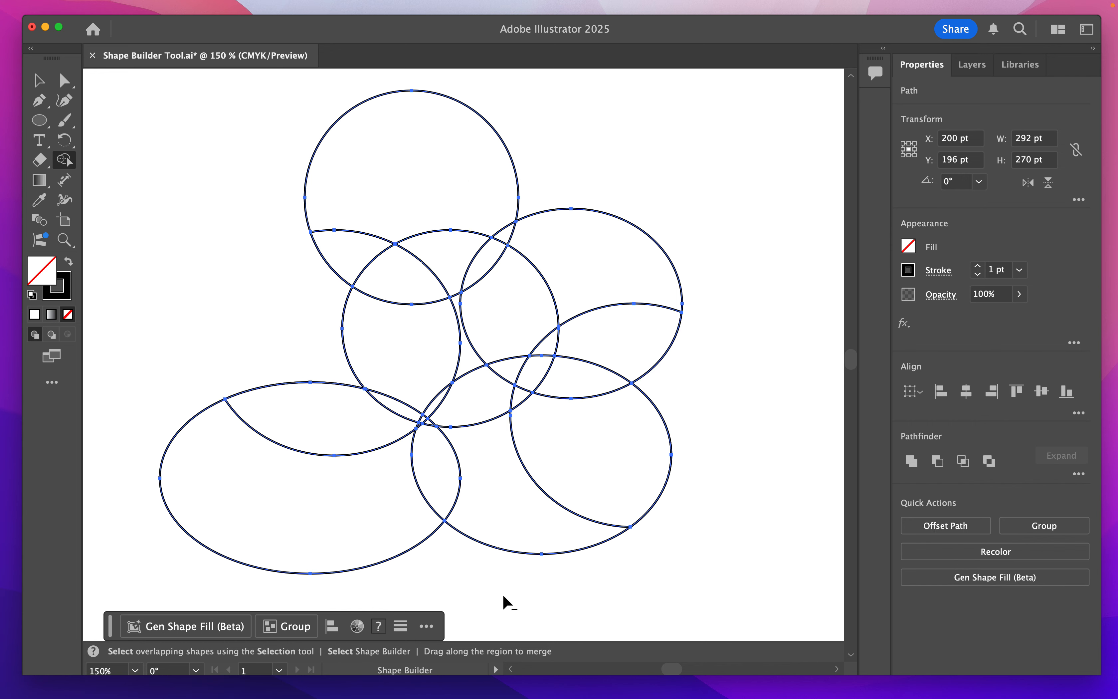
{"action": "left_click", "coordinate": [601, 531], "text": "alt"}
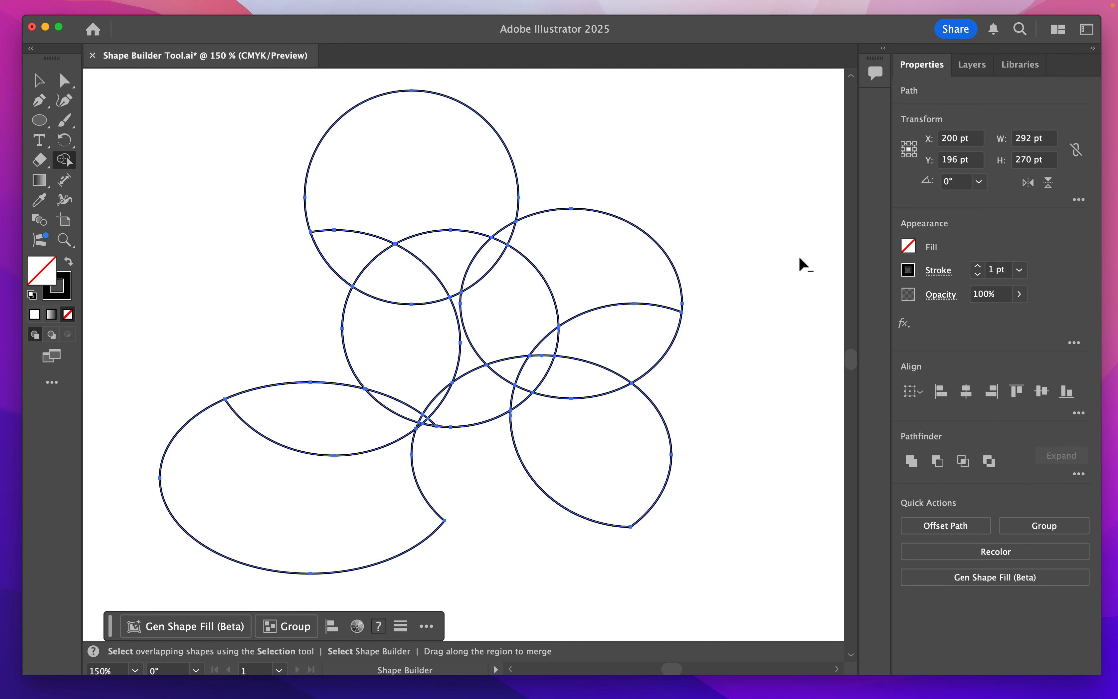
{"action": "left_click", "coordinate": [504, 183], "text": "alt"}
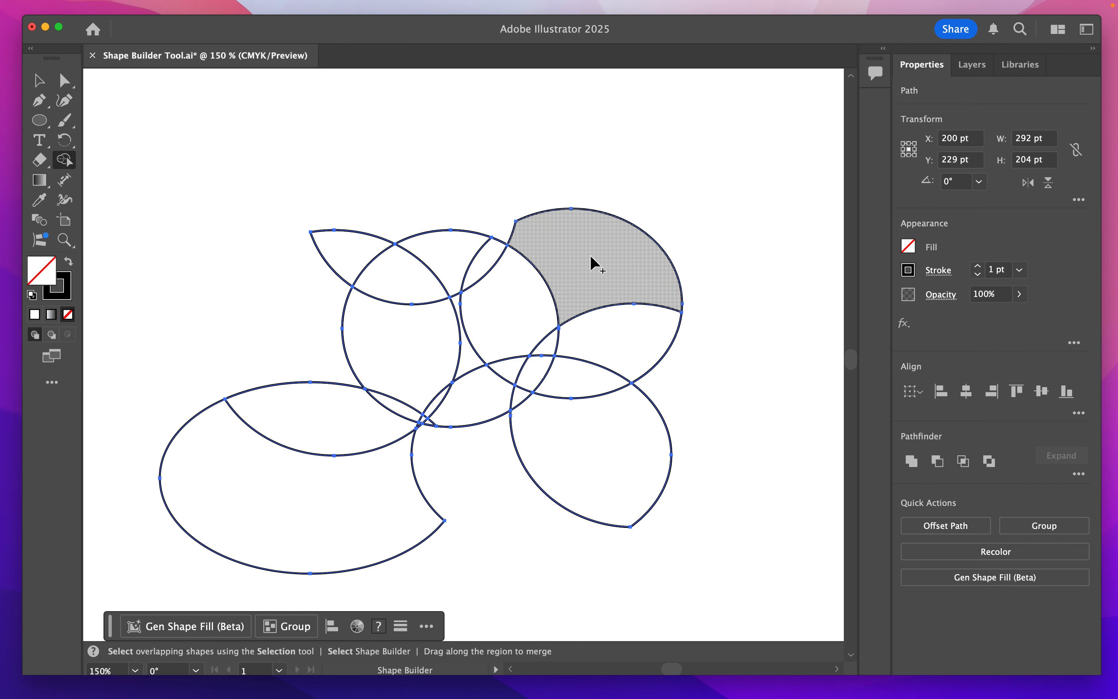
- Merge the upper regions, the central regions, and the lower-left ellipse with its overlapping segment using the Shape Builder tool
{"action": "mouse_move", "coordinate": [593, 254]}
{"action": "left_mouse_down"}
{"action": "mouse_move", "coordinate": [517, 300]}
{"action": "mouse_move", "coordinate": [485, 274]}
{"action": "mouse_move", "coordinate": [434, 265]}
{"action": "mouse_move", "coordinate": [407, 275]}
{"action": "left_mouse_up"}
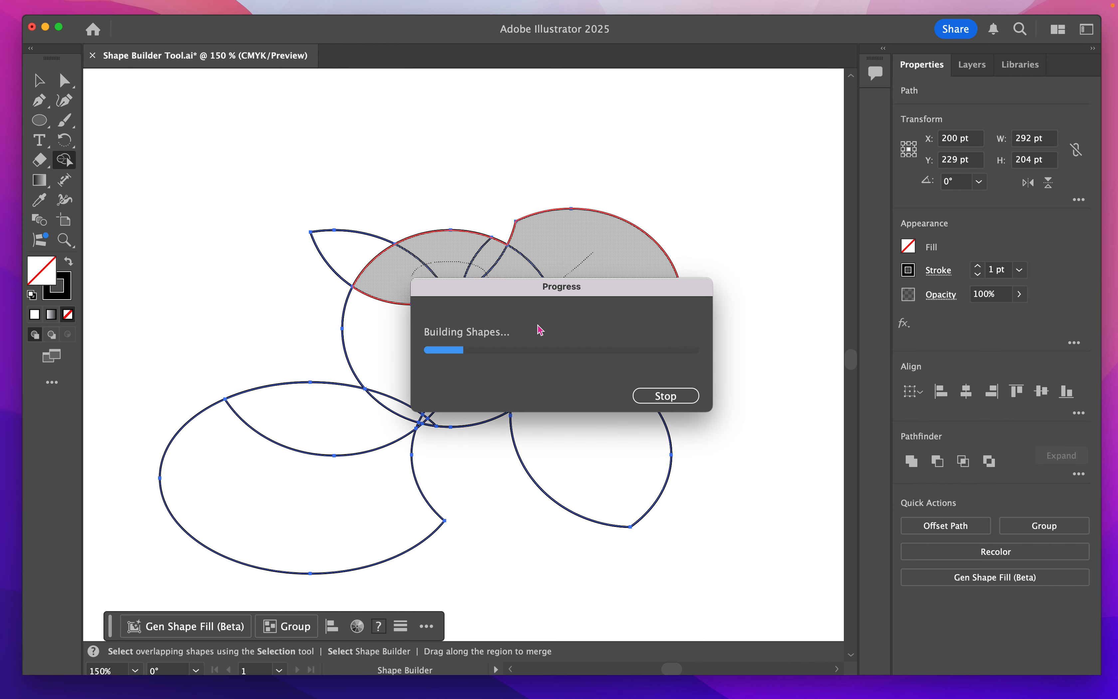
{"action": "mouse_move", "coordinate": [421, 359]}
{"action": "left_mouse_down"}
{"action": "mouse_move", "coordinate": [470, 402]}
{"action": "mouse_move", "coordinate": [540, 368]}
{"action": "mouse_move", "coordinate": [585, 382]}
{"action": "left_mouse_up"}
{"action": "mouse_move", "coordinate": [397, 490]}
{"action": "left_mouse_down"}
{"action": "mouse_move", "coordinate": [381, 438]}
{"action": "mouse_move", "coordinate": [395, 405]}
{"action": "left_mouse_up"}
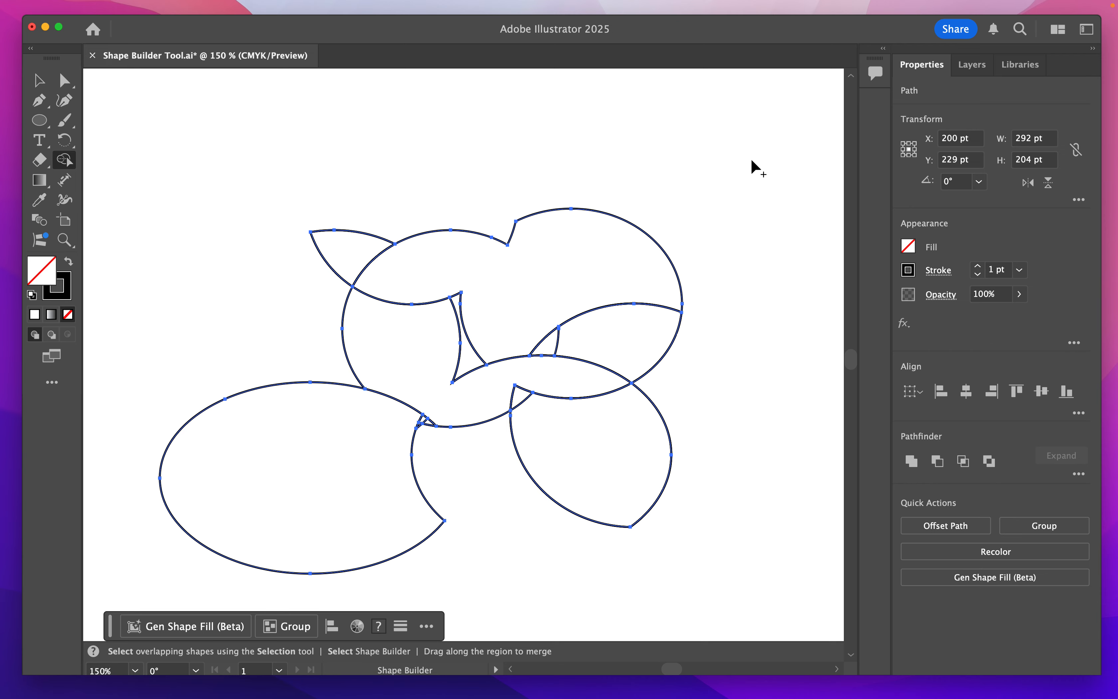
- Undo all the Shape Builder merges and deletions to bring back the seven complete ellipses
{"action": "key", "text": "super+z"}
{"action": "key", "text": "super+z"}
{"action": "key", "text": "super+z"}
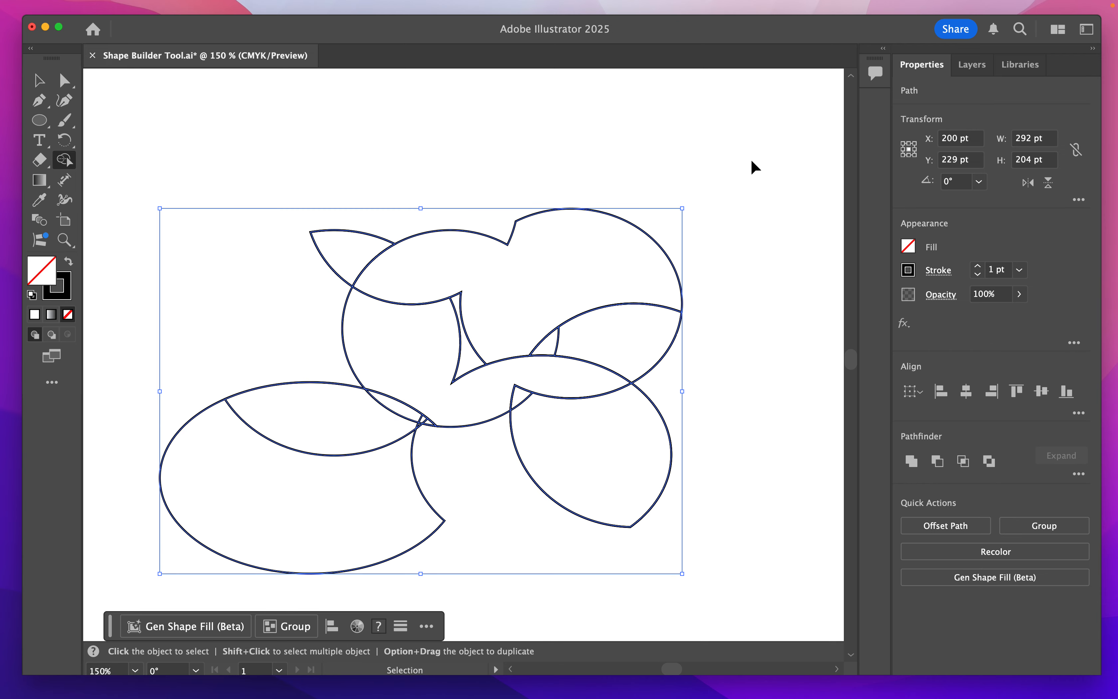
{"action": "key", "text": "super+z"}
{"action": "key", "text": "super+z"}
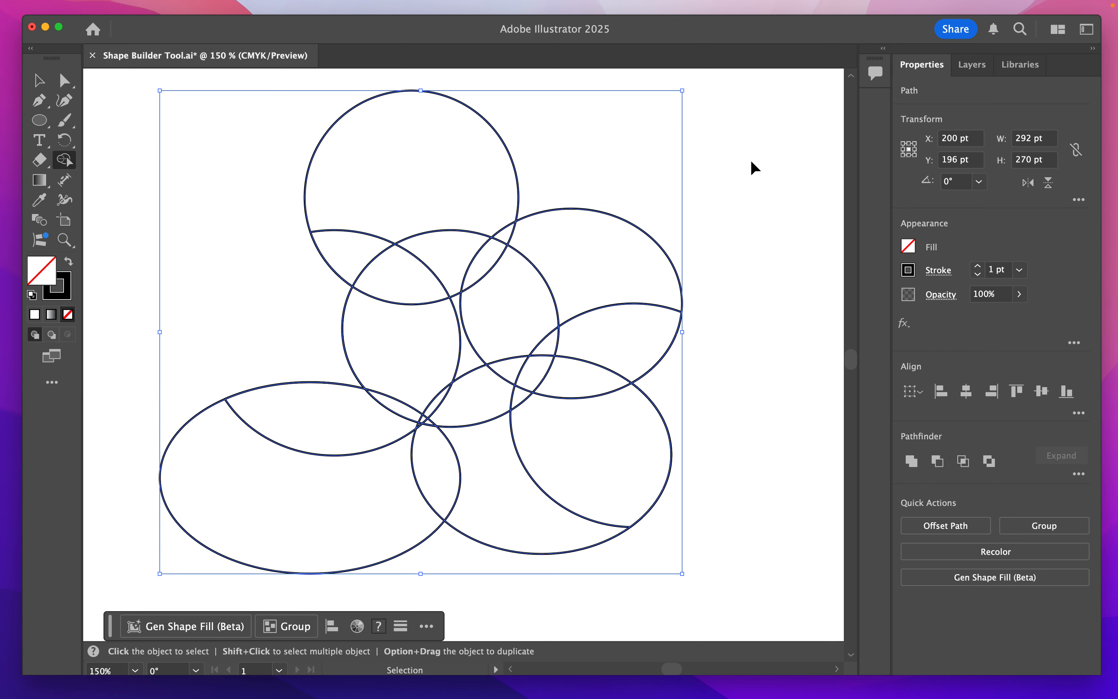
{"action": "key", "text": "super+z"}
{"action": "key", "text": "super+z"}
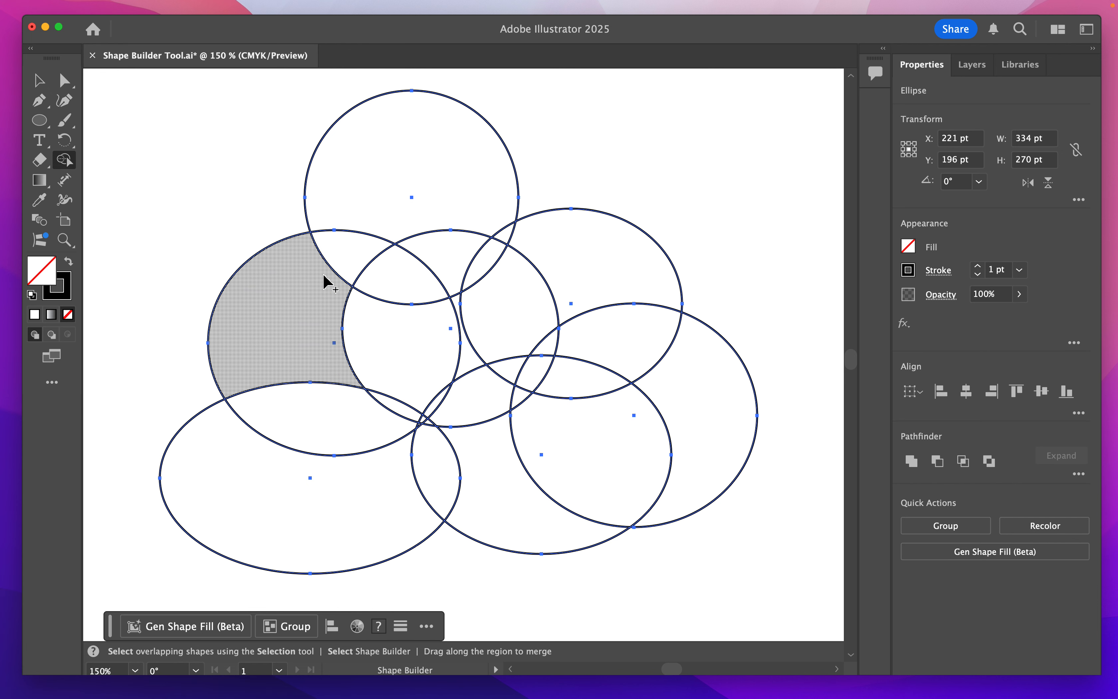
- Merge the seven ellipses into three cloud-like shapes at the left, upper right and lower right with the Shape Builder tool
{"action": "mouse_move", "coordinate": [284, 282]}
{"action": "left_mouse_down"}
{"action": "mouse_move", "coordinate": [350, 252]}
{"action": "mouse_move", "coordinate": [406, 309]}
{"action": "mouse_move", "coordinate": [437, 390]}
{"action": "mouse_move", "coordinate": [432, 406]}
{"action": "mouse_move", "coordinate": [407, 412]}
{"action": "mouse_move", "coordinate": [437, 450]}
{"action": "mouse_move", "coordinate": [400, 424]}
{"action": "mouse_move", "coordinate": [402, 478]}
{"action": "left_mouse_up"}
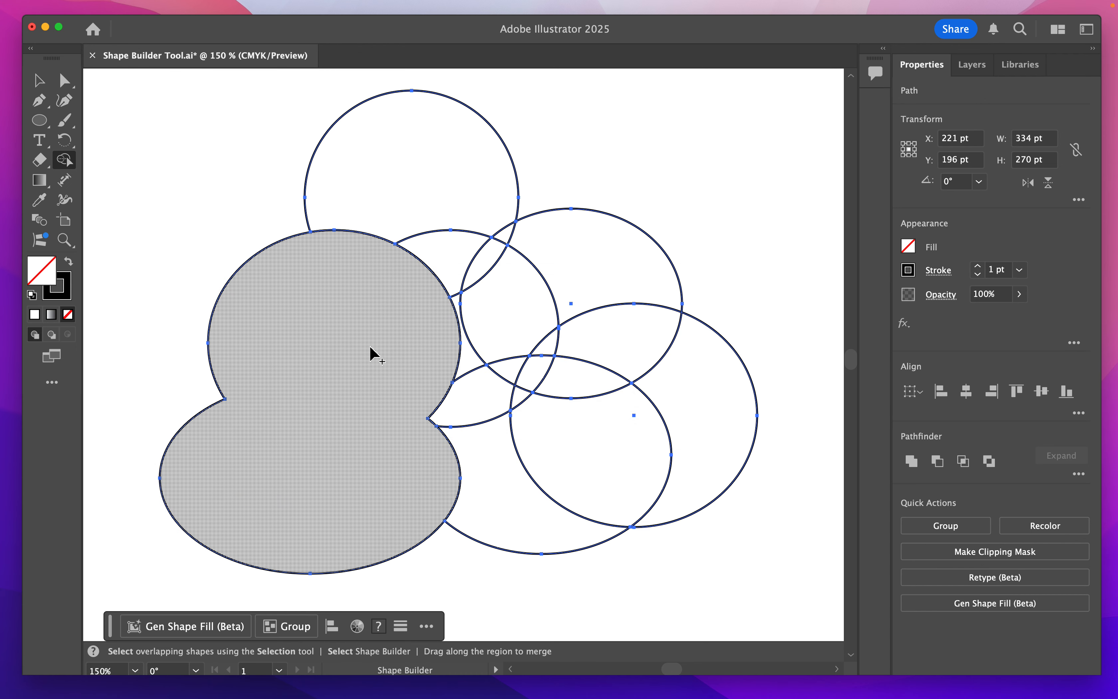
{"action": "mouse_move", "coordinate": [414, 138]}
{"action": "left_mouse_down"}
{"action": "mouse_move", "coordinate": [442, 187]}
{"action": "mouse_move", "coordinate": [449, 239]}
{"action": "mouse_move", "coordinate": [481, 263]}
{"action": "mouse_move", "coordinate": [532, 232]}
{"action": "mouse_move", "coordinate": [602, 257]}
{"action": "mouse_move", "coordinate": [632, 285]}
{"action": "mouse_move", "coordinate": [632, 342]}
{"action": "mouse_move", "coordinate": [588, 377]}
{"action": "mouse_move", "coordinate": [543, 373]}
{"action": "mouse_move", "coordinate": [524, 391]}
{"action": "mouse_move", "coordinate": [515, 373]}
{"action": "mouse_move", "coordinate": [535, 335]}
{"action": "mouse_move", "coordinate": [499, 342]}
{"action": "mouse_move", "coordinate": [486, 397]}
{"action": "left_mouse_up"}
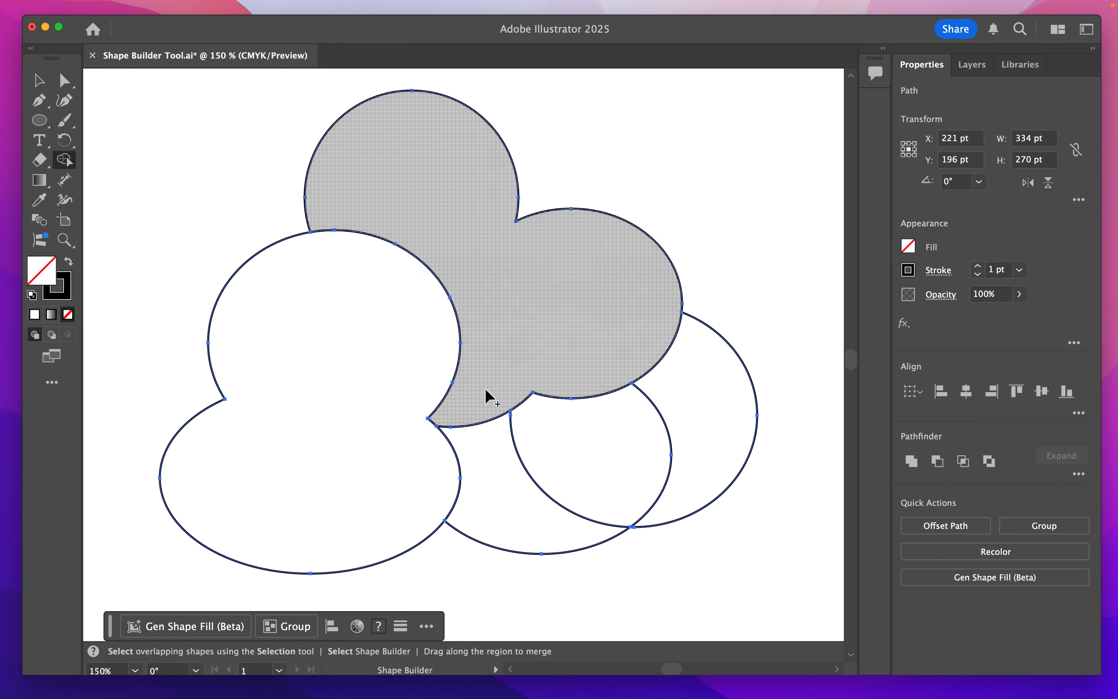
{"action": "mouse_move", "coordinate": [488, 511]}
{"action": "left_mouse_down"}
{"action": "mouse_move", "coordinate": [541, 490]}
{"action": "mouse_move", "coordinate": [603, 445]}
{"action": "mouse_move", "coordinate": [719, 400]}
{"action": "left_mouse_up"}
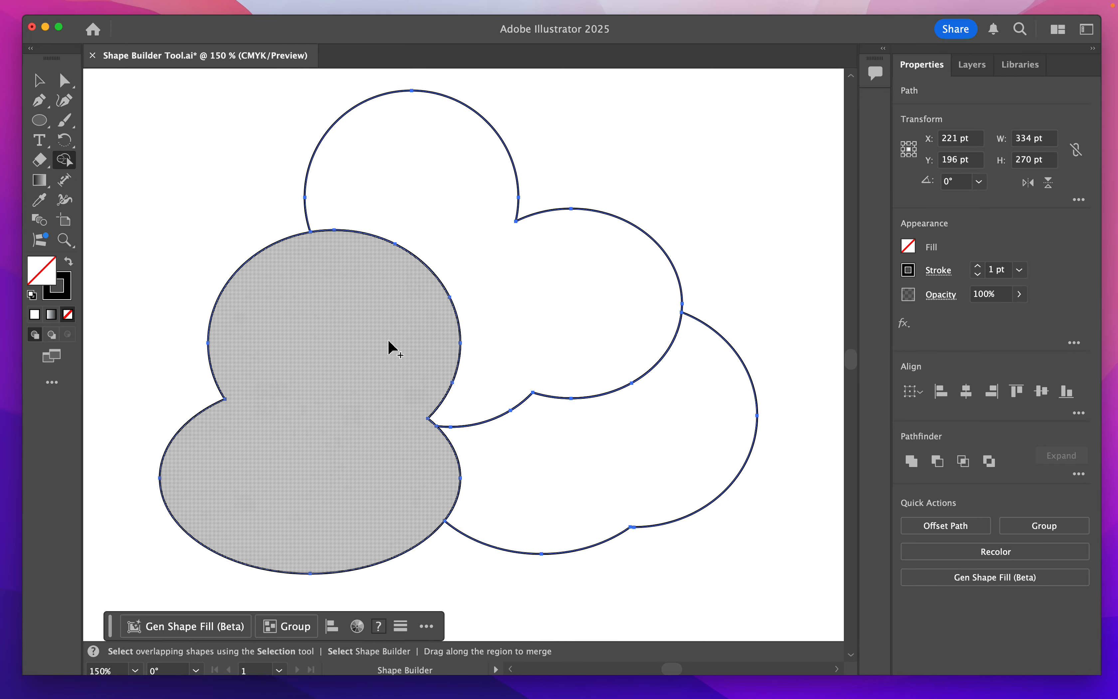
- Fill the upper-right merged shape with the light grey swatch C=0 M=0 Y=0 K=10
{"action": "left_click", "coordinate": [908, 248]}
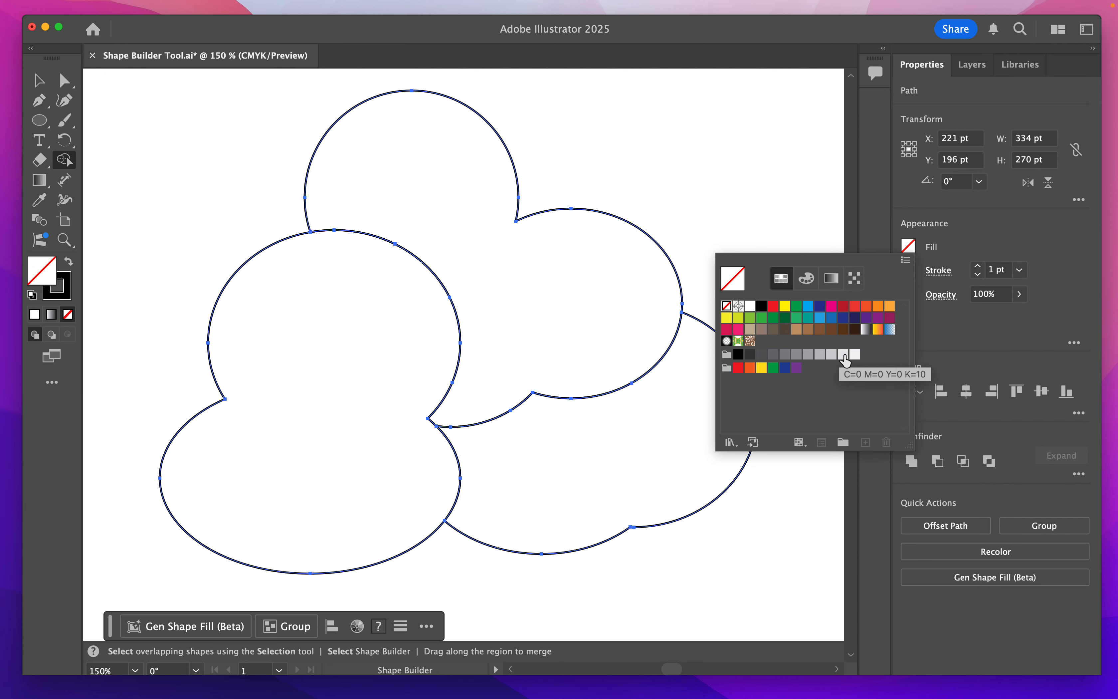
{"action": "left_click", "coordinate": [844, 355]}
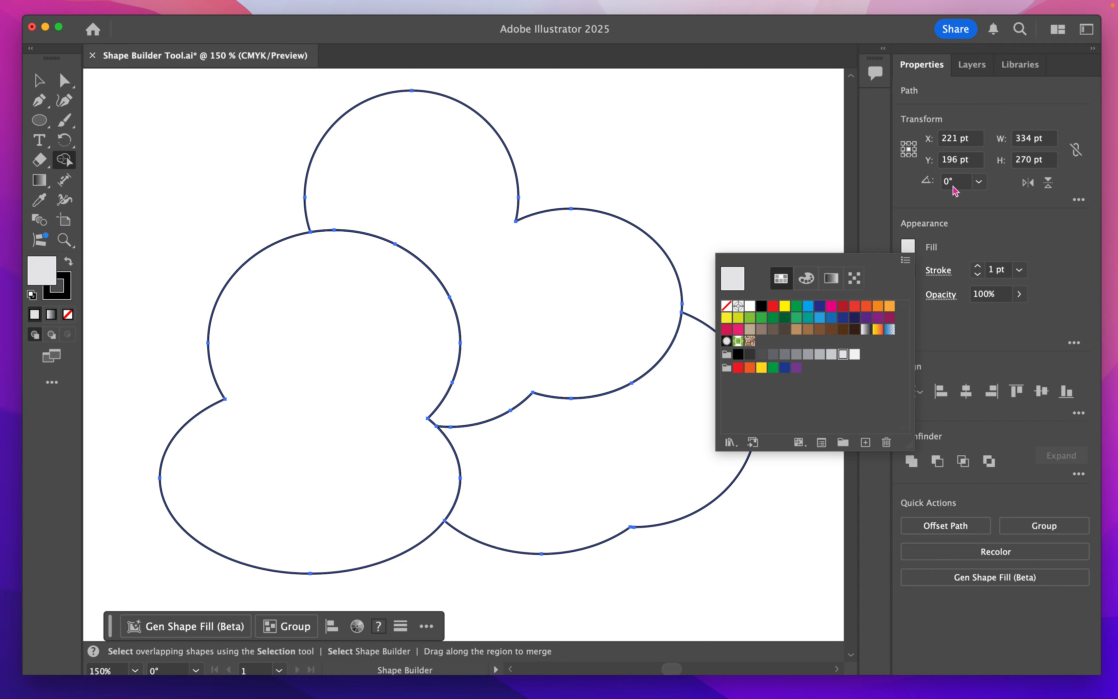
{"action": "left_click", "coordinate": [1065, 244]}
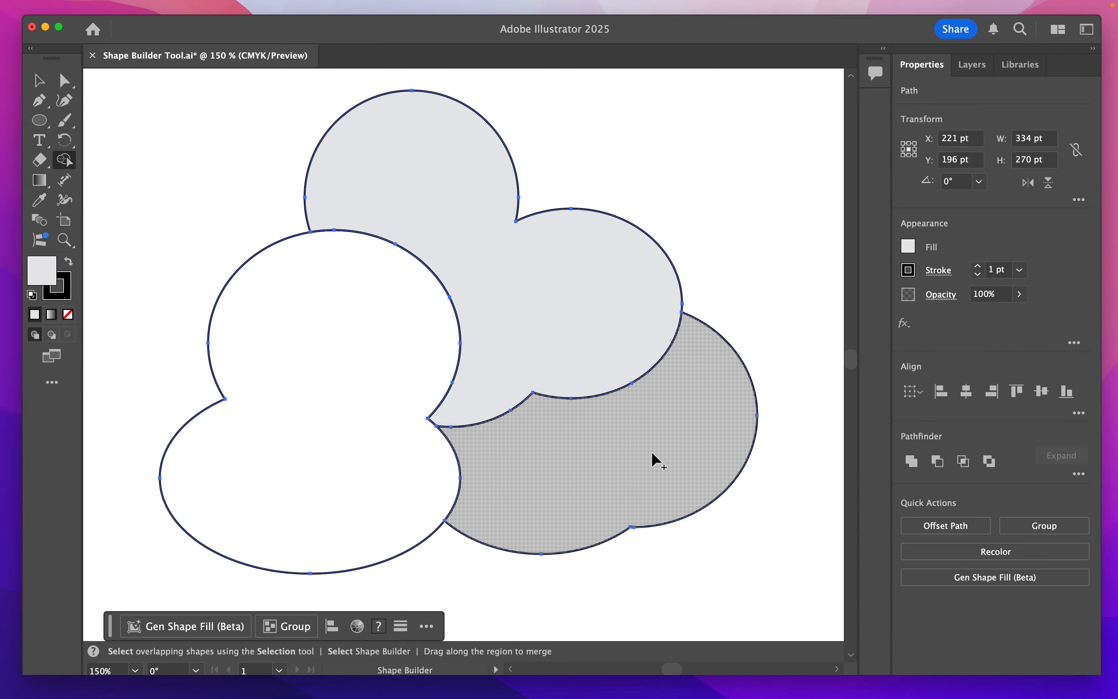
- Fill the lower-right merged shape with a medium grey and the left one with a darker grey
{"action": "left_click", "coordinate": [908, 246]}
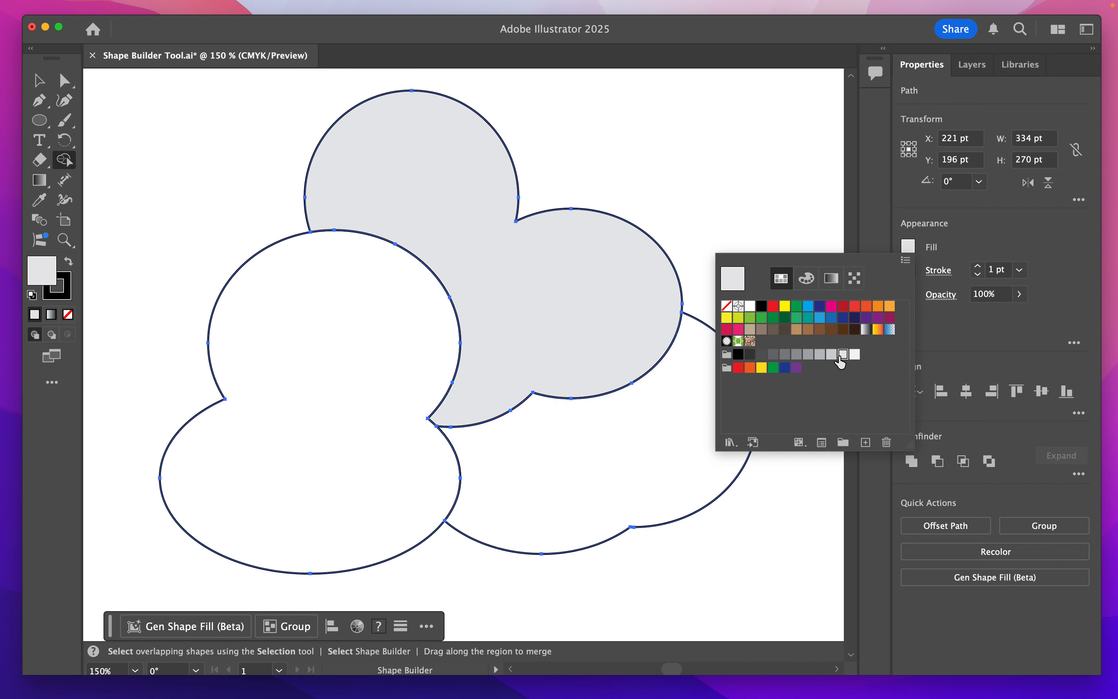
{"action": "left_click", "coordinate": [820, 355]}
{"action": "left_click", "coordinate": [679, 421]}
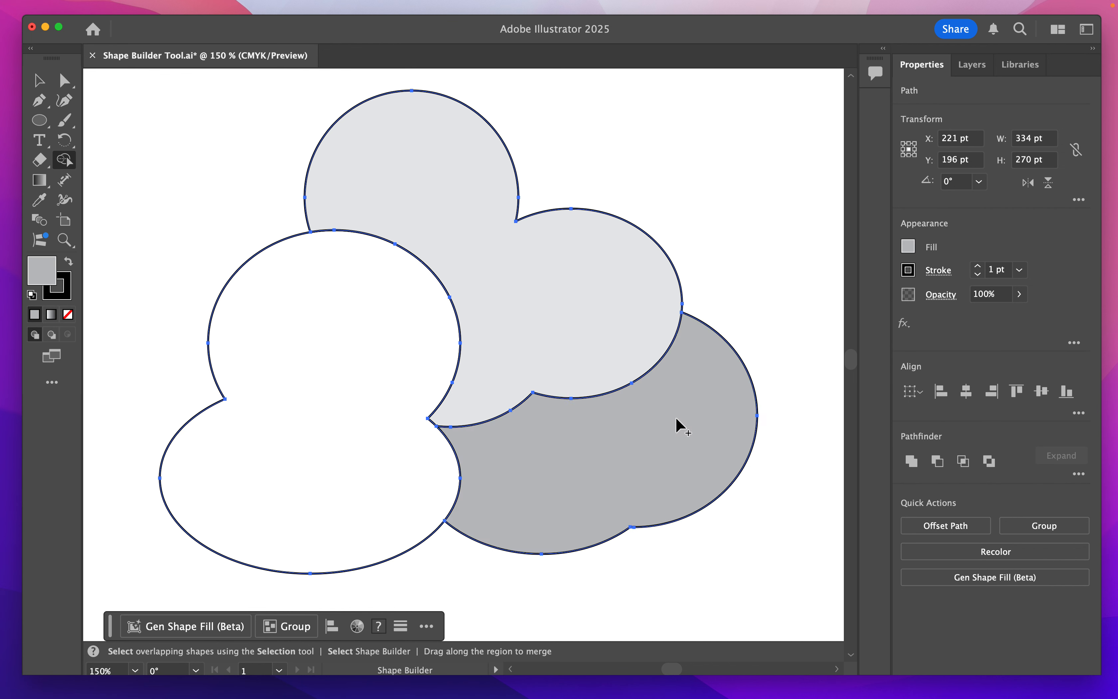
{"action": "left_click", "coordinate": [908, 246]}
{"action": "left_click", "coordinate": [797, 355]}
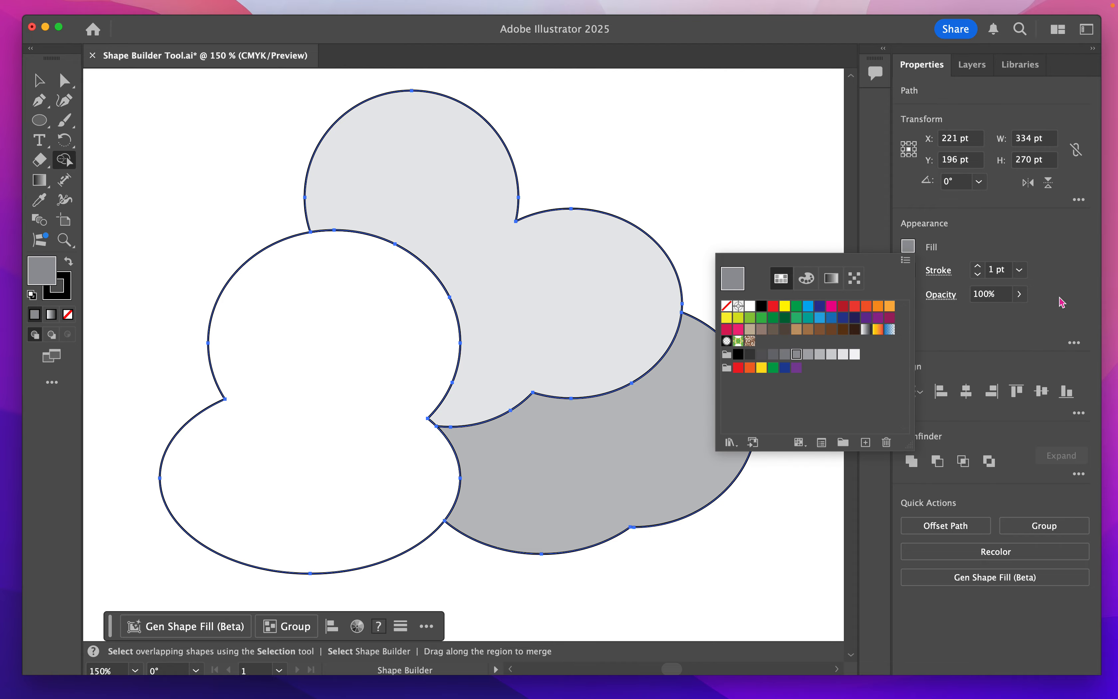
{"action": "left_click", "coordinate": [341, 386]}
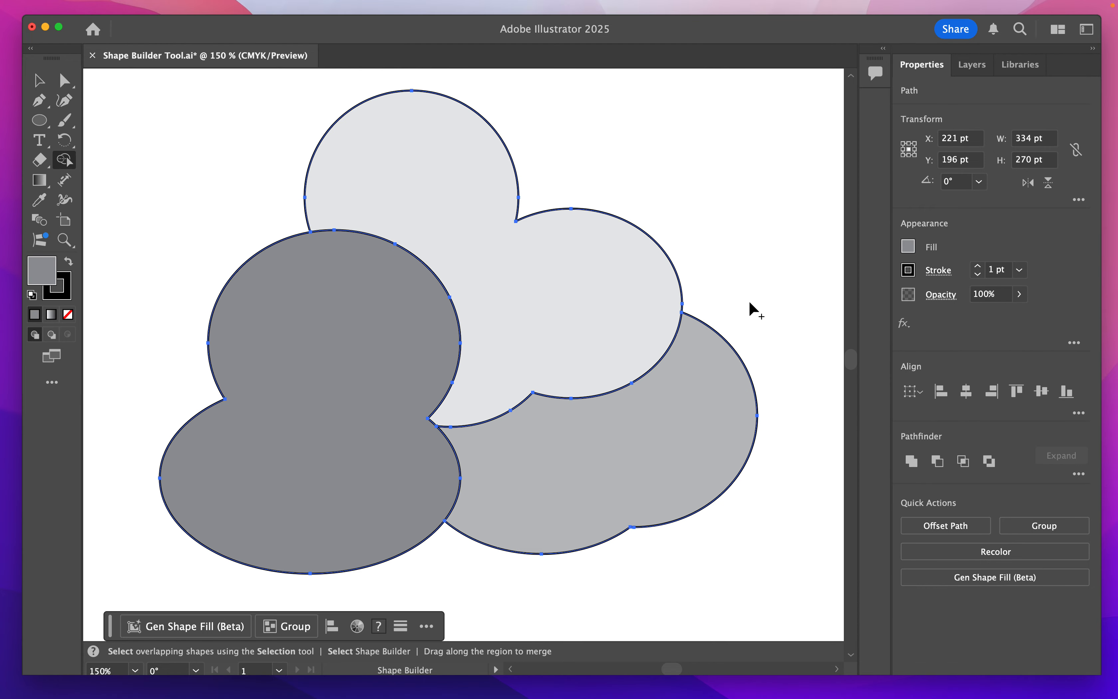
- Deselect the three filled cloud shapes
{"action": "key", "text": "super+1"}
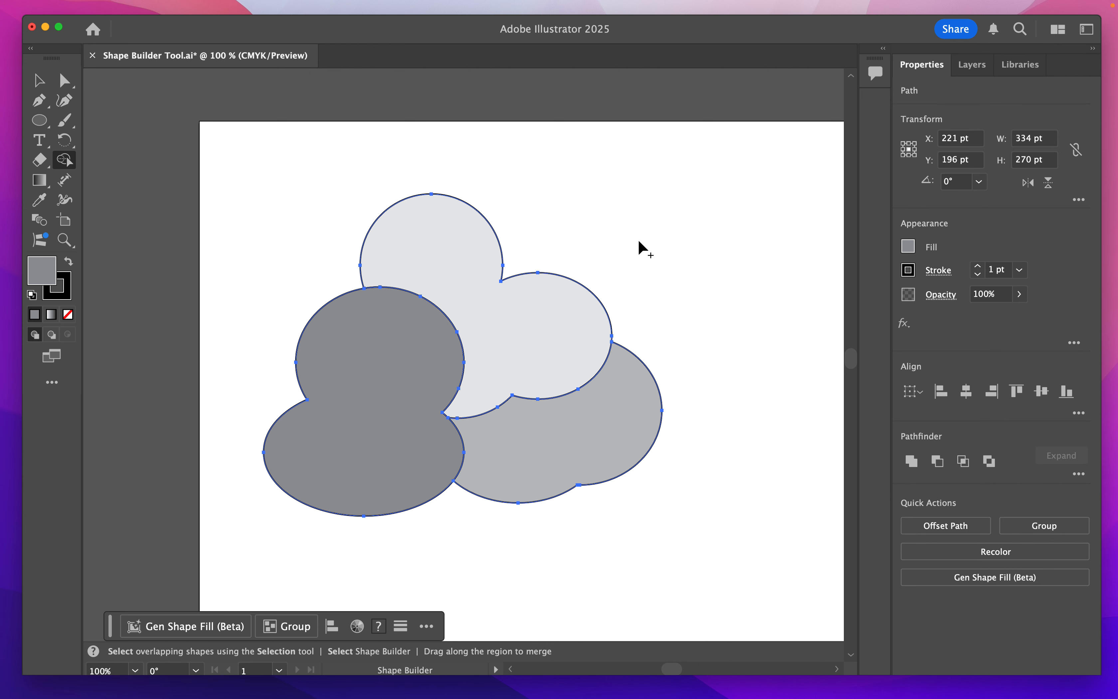
{"action": "key", "text": "super+minus"}
{"action": "key", "text": "space"}
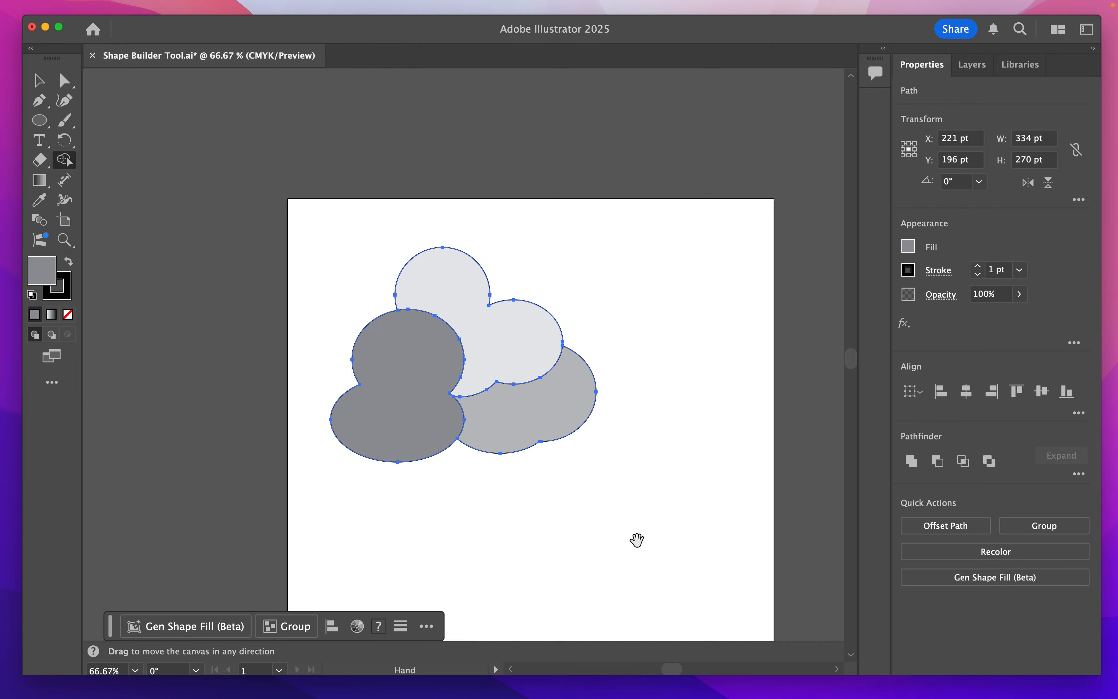
{"action": "left_click_drag", "start_coordinate": [636, 536], "coordinate": [658, 419]}
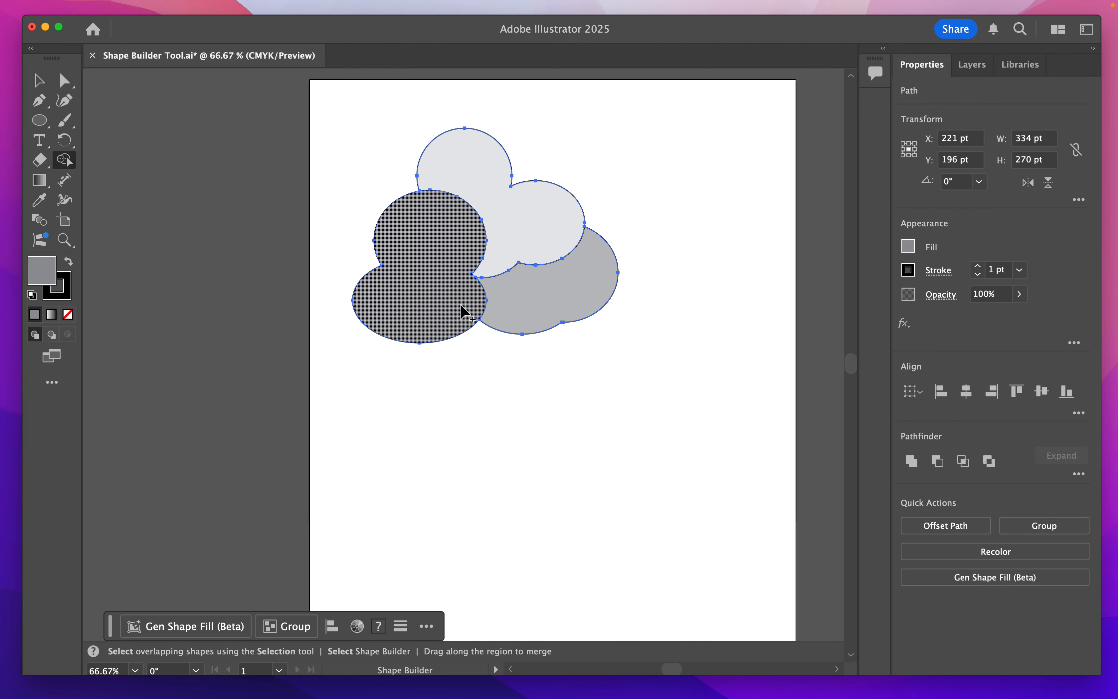
{"action": "key", "text": "v"}
{"action": "left_click", "coordinate": [714, 364]}
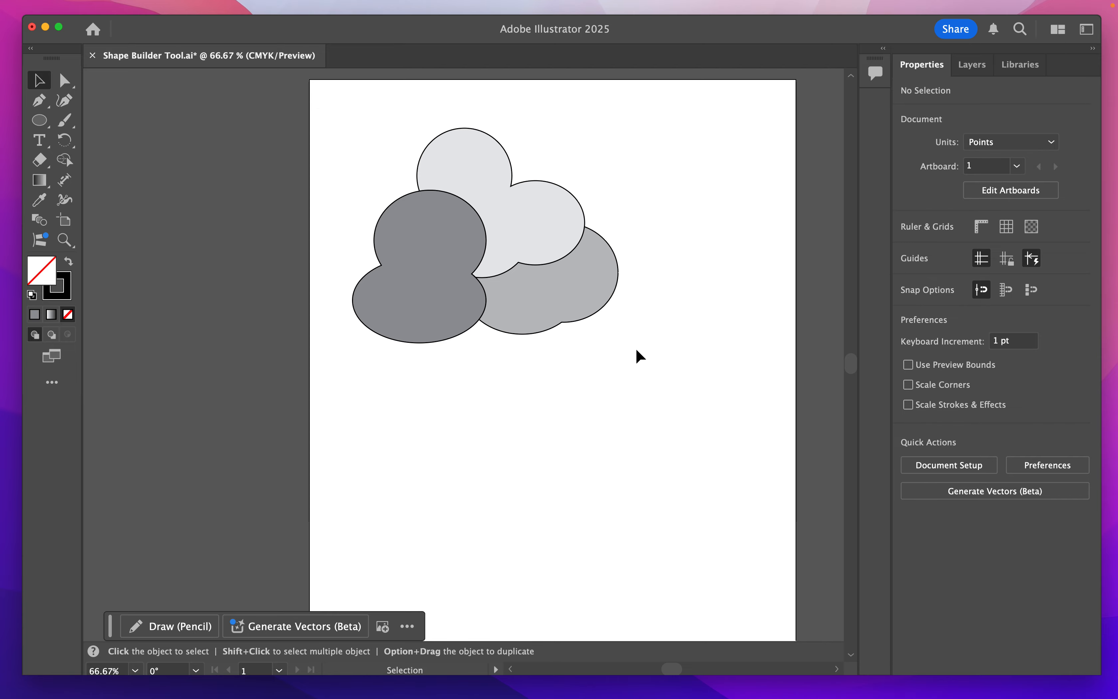
- Create a triangle below the cloud shapes as a polygon with 3 sides and a 50 pt radius
{"action": "left_click_drag", "start_coordinate": [639, 379], "coordinate": [584, 415]}
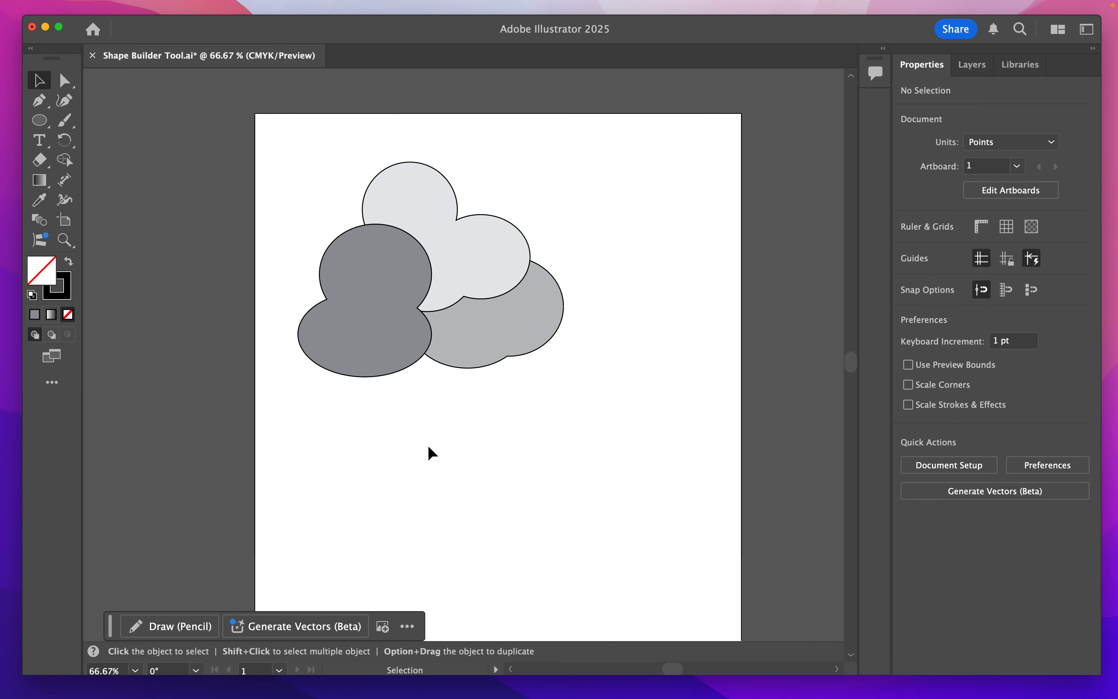
{"action": "left_click_drag", "start_coordinate": [499, 452], "coordinate": [539, 419]}
{"action": "left_click", "coordinate": [40, 121]}
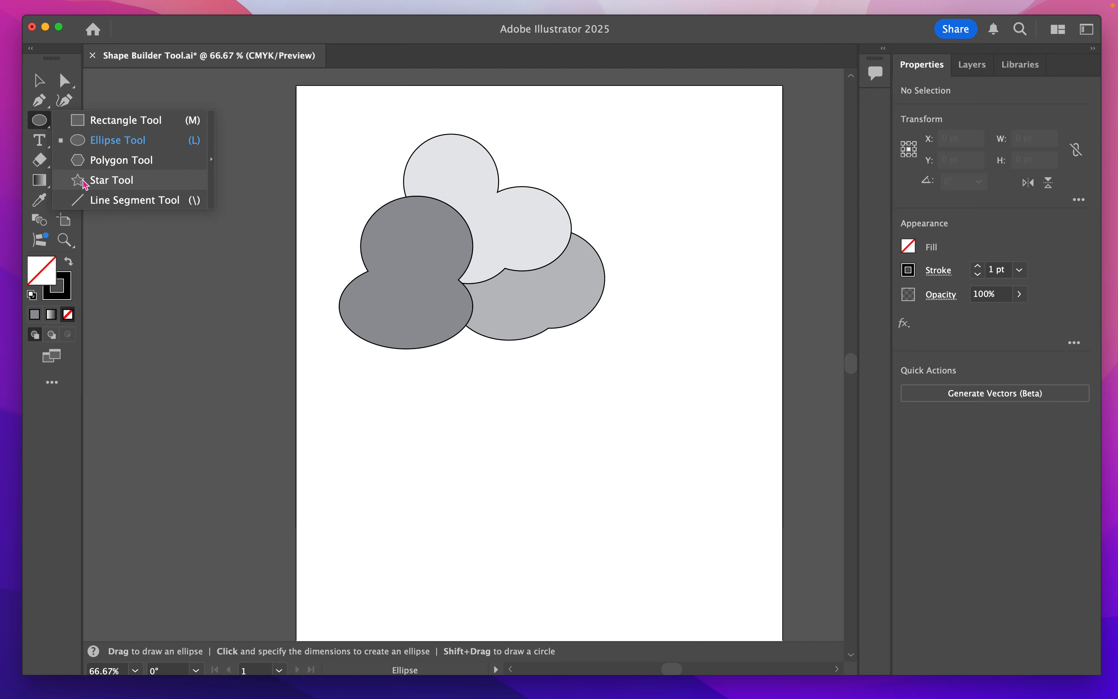
{"action": "left_click", "coordinate": [132, 169]}
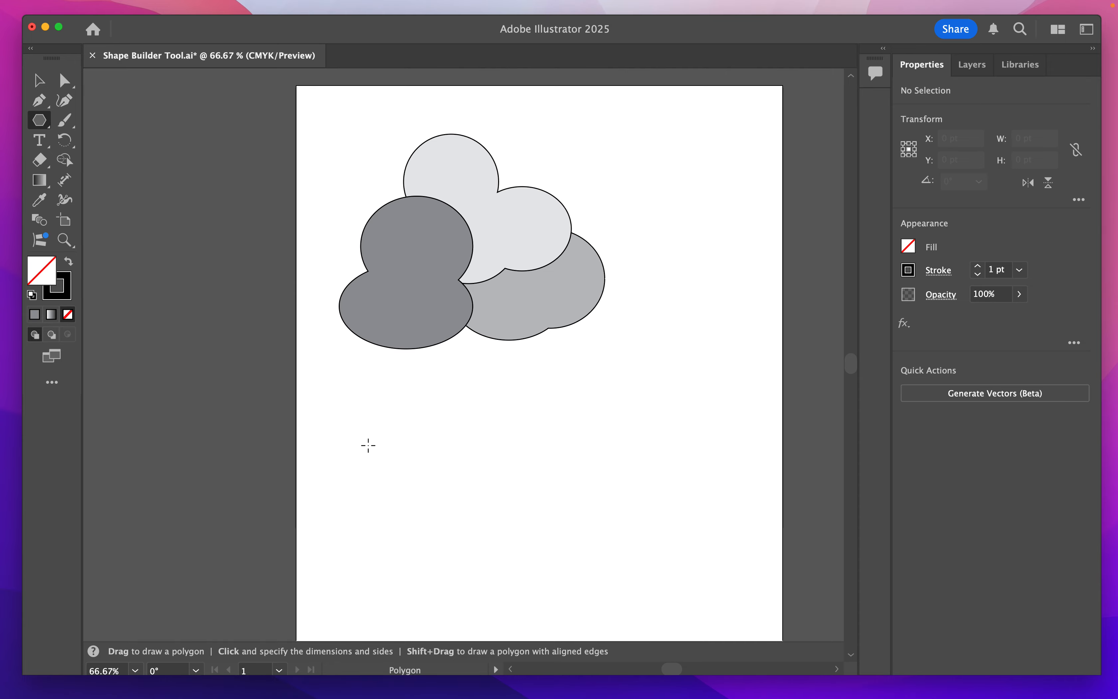
{"action": "left_click", "coordinate": [364, 425]}
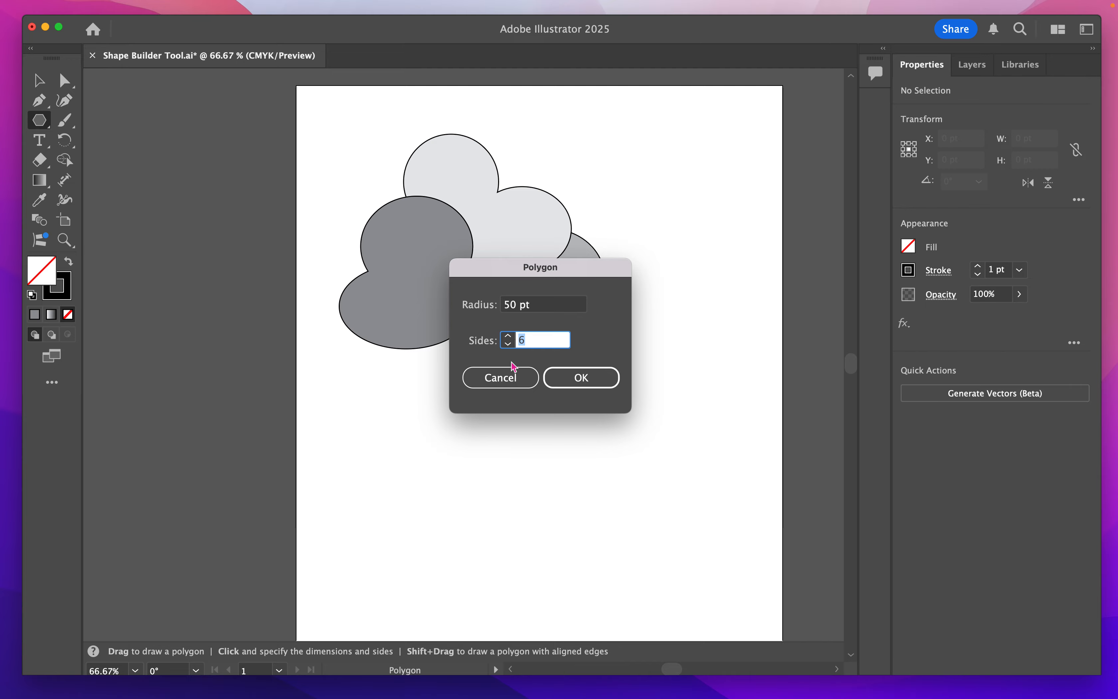
{"action": "left_click", "coordinate": [581, 378]}
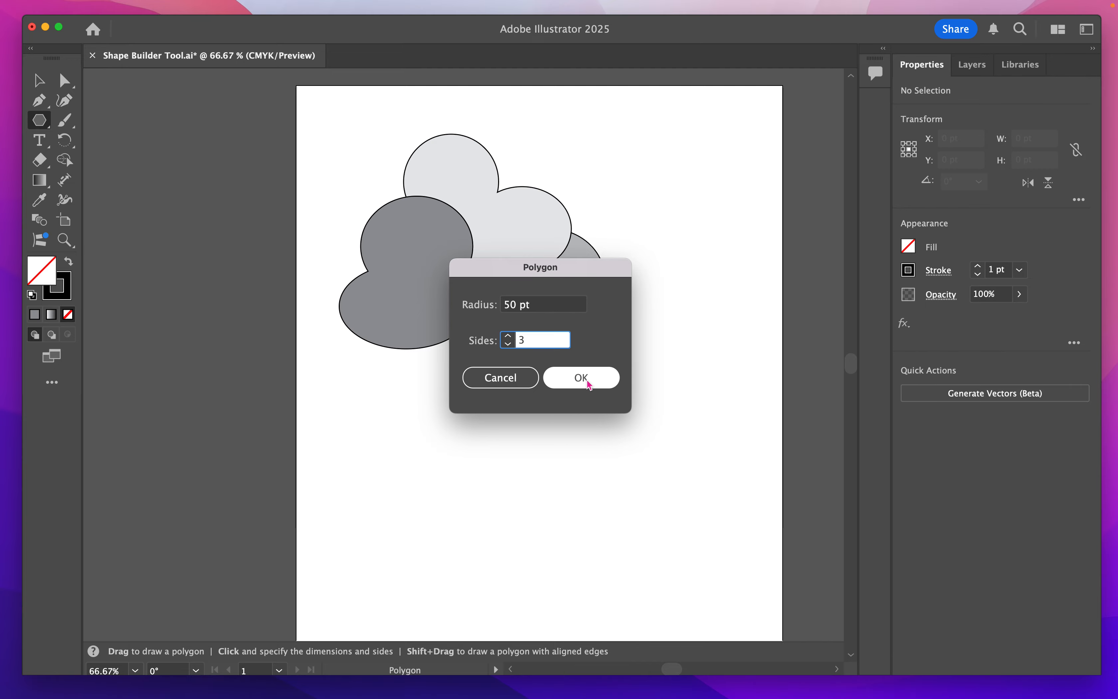
{"action": "key", "text": "v"}
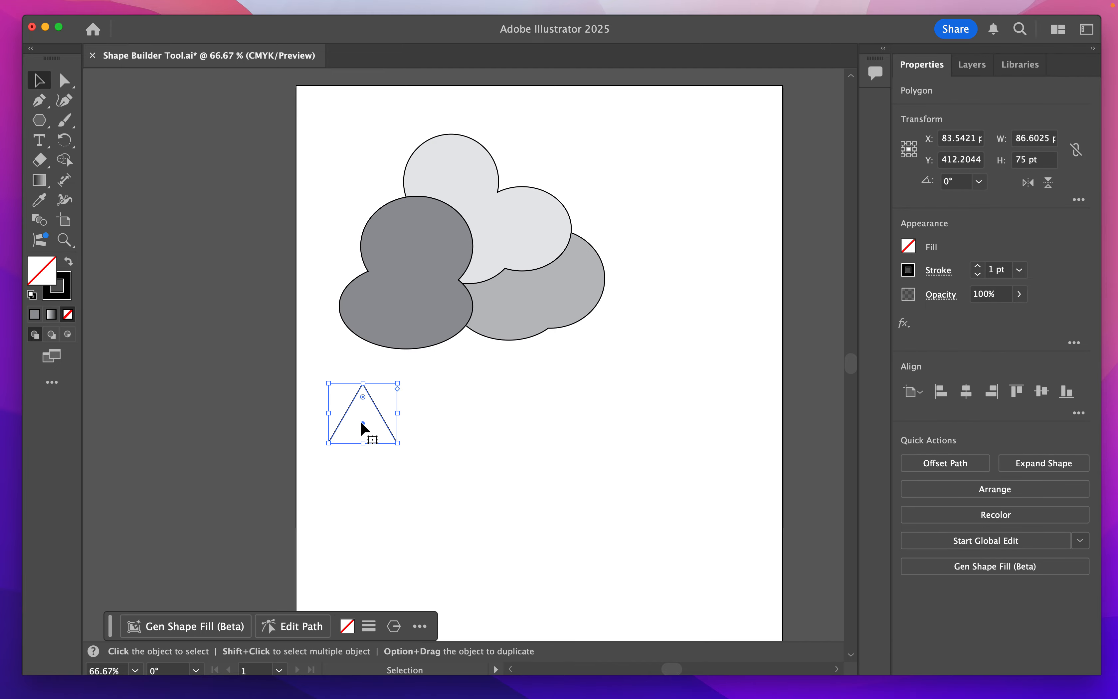
- Move the triangle further from the page edge and resize it to about 136 pt wide and 170 pt high
{"action": "left_click_drag", "start_coordinate": [362, 429], "coordinate": [401, 453]}
{"action": "key", "text": "a"}
{"action": "key", "text": "super+equal"}
{"action": "key", "text": "super+equal"}
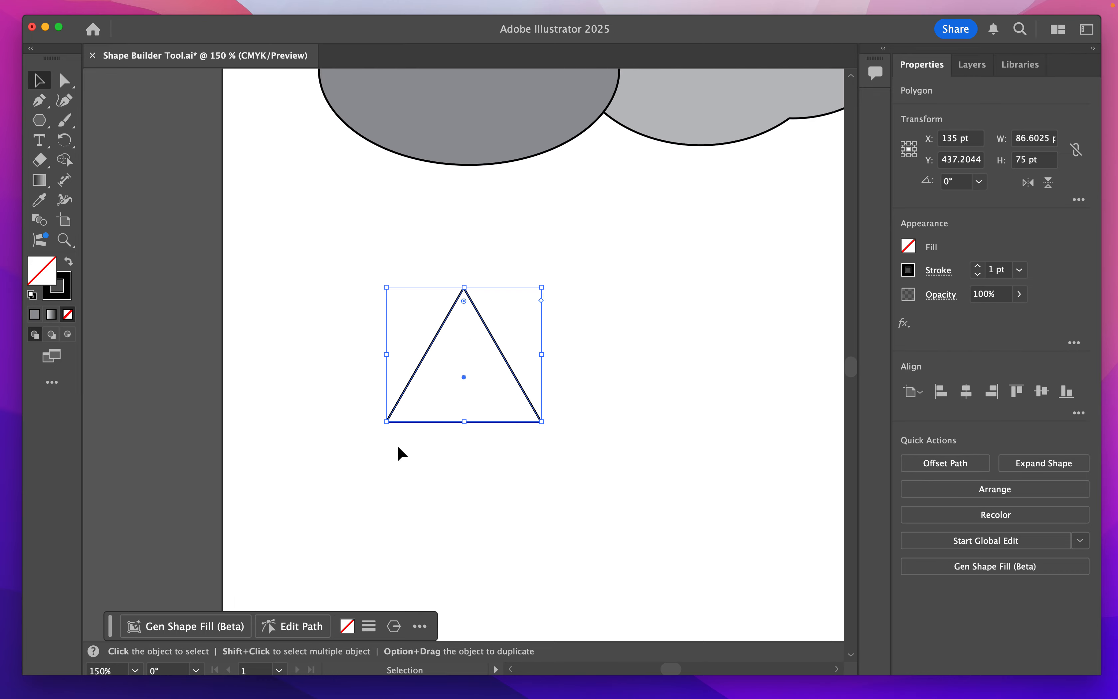
{"action": "left_click_drag", "start_coordinate": [531, 509], "coordinate": [476, 389]}
{"action": "key", "text": "super+minus"}
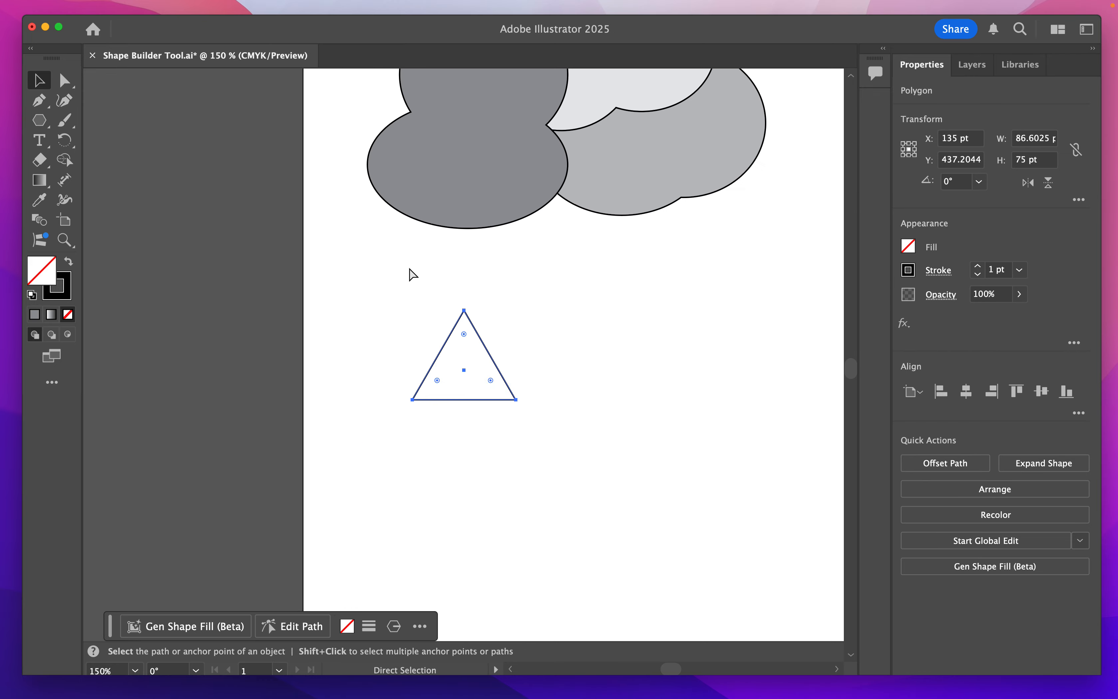
{"action": "left_click_drag", "start_coordinate": [667, 441], "coordinate": [559, 359]}
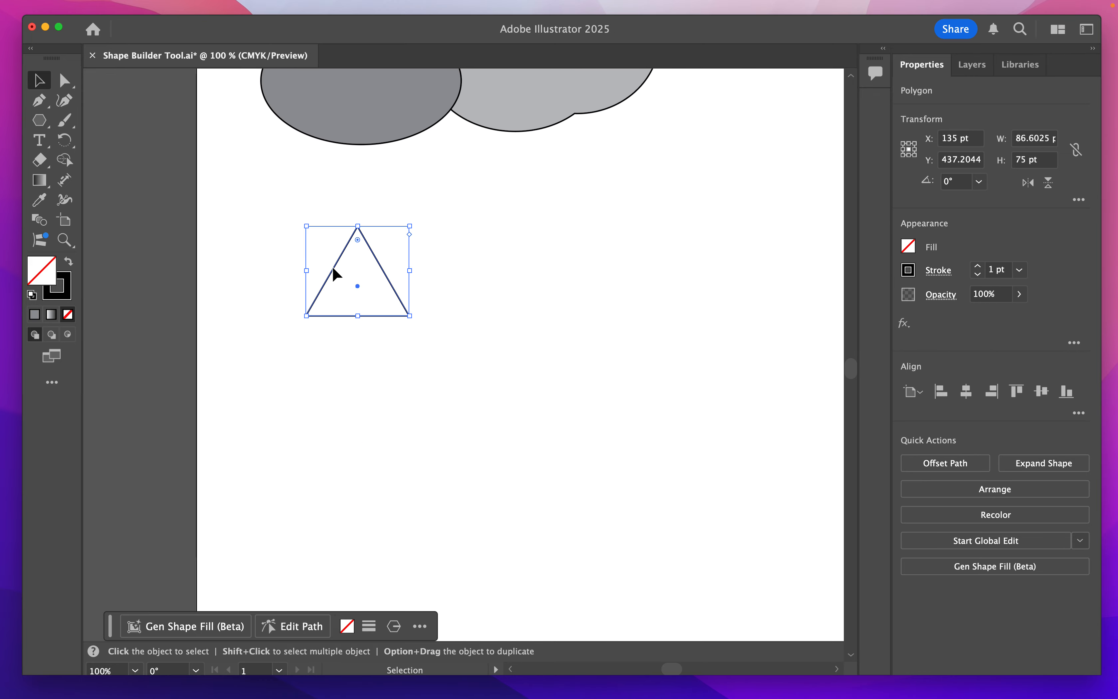
{"action": "left_click_drag", "start_coordinate": [409, 316], "coordinate": [615, 548]}
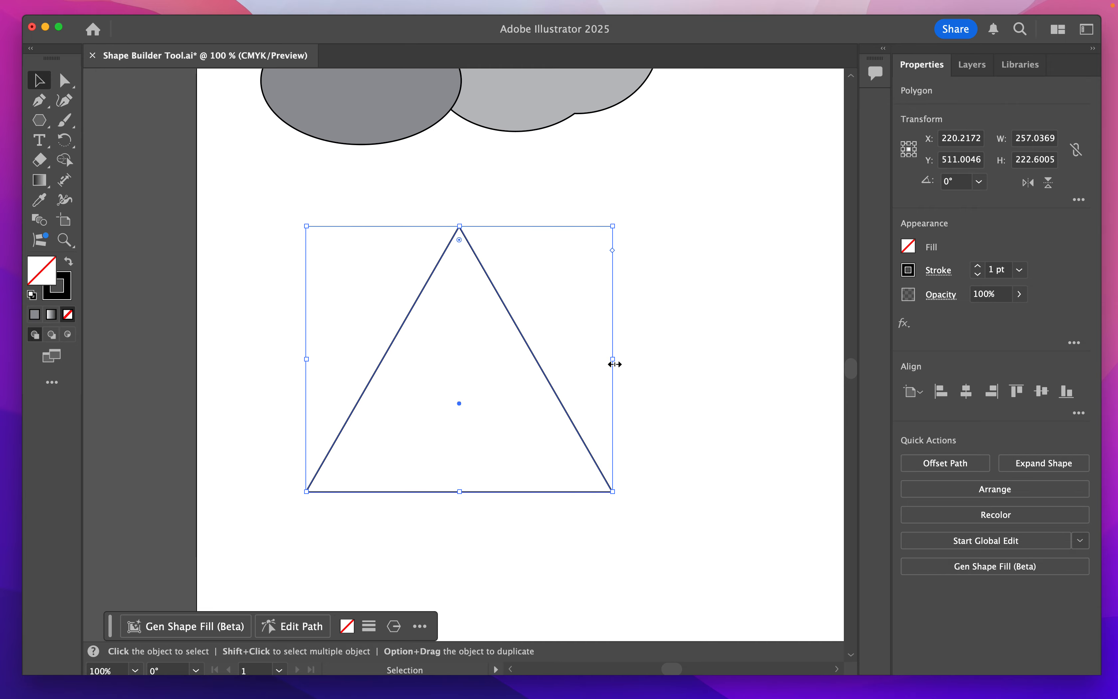
{"action": "left_click_drag", "start_coordinate": [615, 364], "coordinate": [521, 358]}
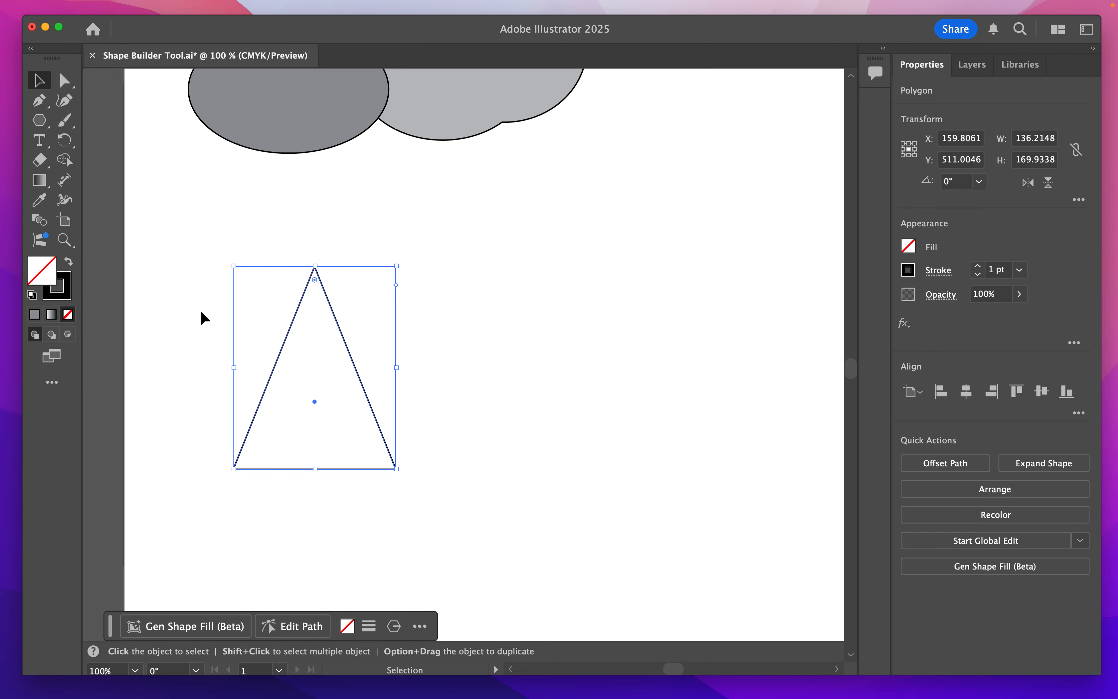
- Copy the triangle and place two duplicates to its right at the same height so that all three overlap
{"action": "left_click_drag", "start_coordinate": [200, 311], "coordinate": [349, 379]}
{"action": "key", "text": "super+c"}
{"action": "key", "text": "super+v"}
{"action": "left_click_drag", "start_coordinate": [459, 388], "coordinate": [366, 406]}
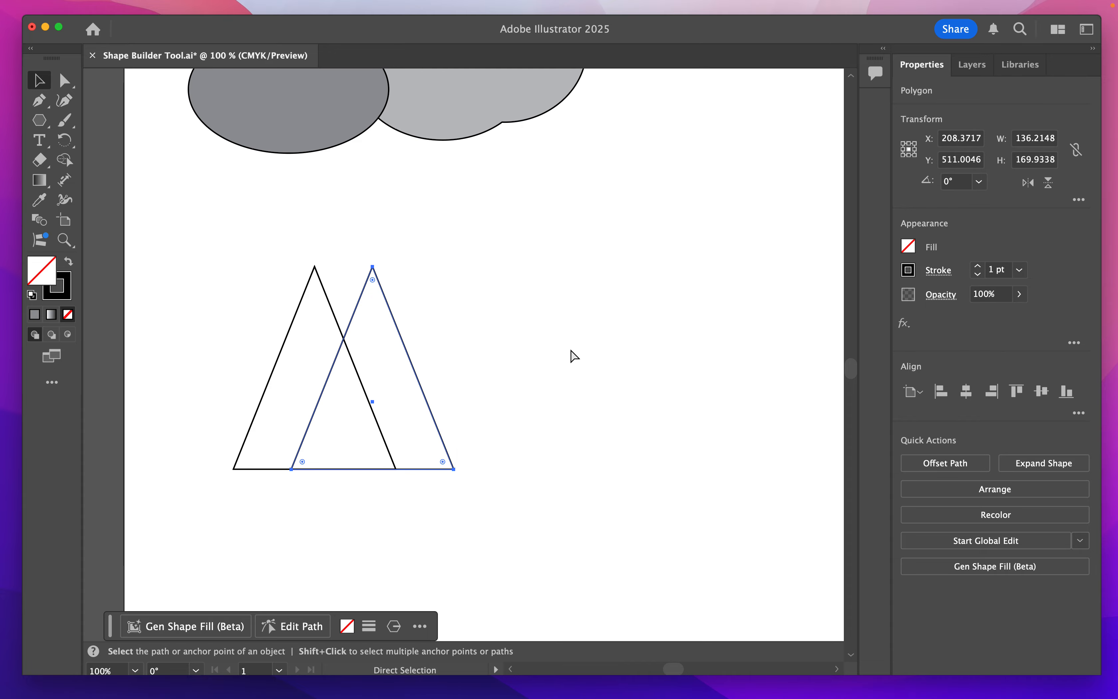
{"action": "key", "text": "super+v"}
{"action": "left_click_drag", "start_coordinate": [465, 395], "coordinate": [418, 406]}
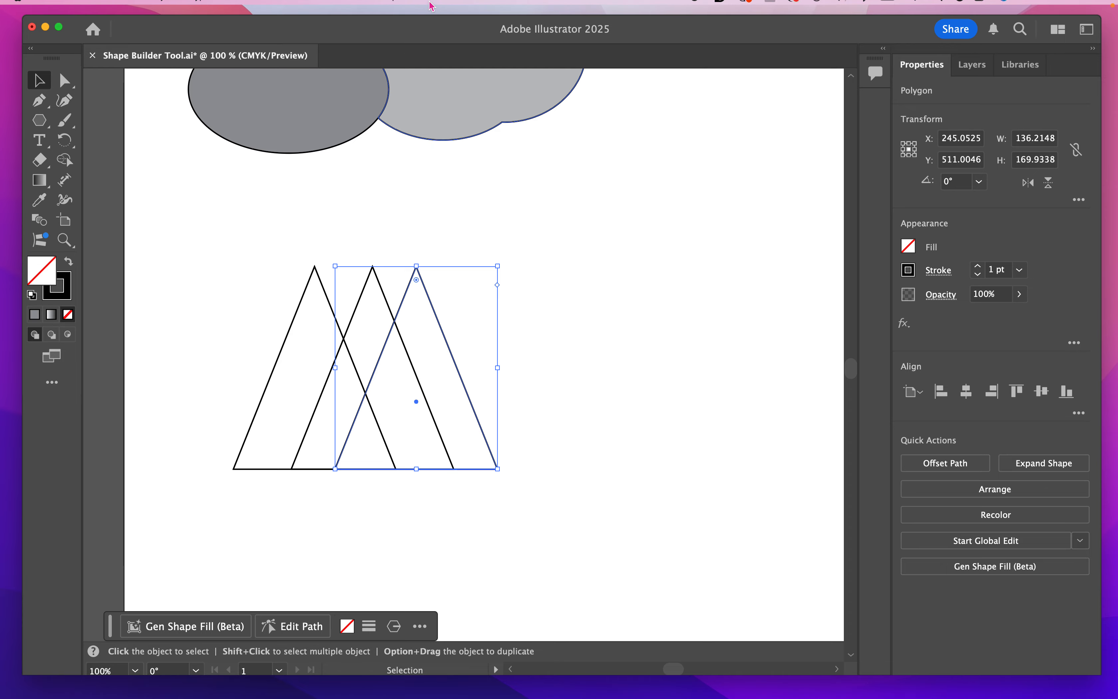
- Move the rightmost triangle slightly further right, to about X 247.5 pt
{"action": "left_click", "coordinate": [309, 8]}
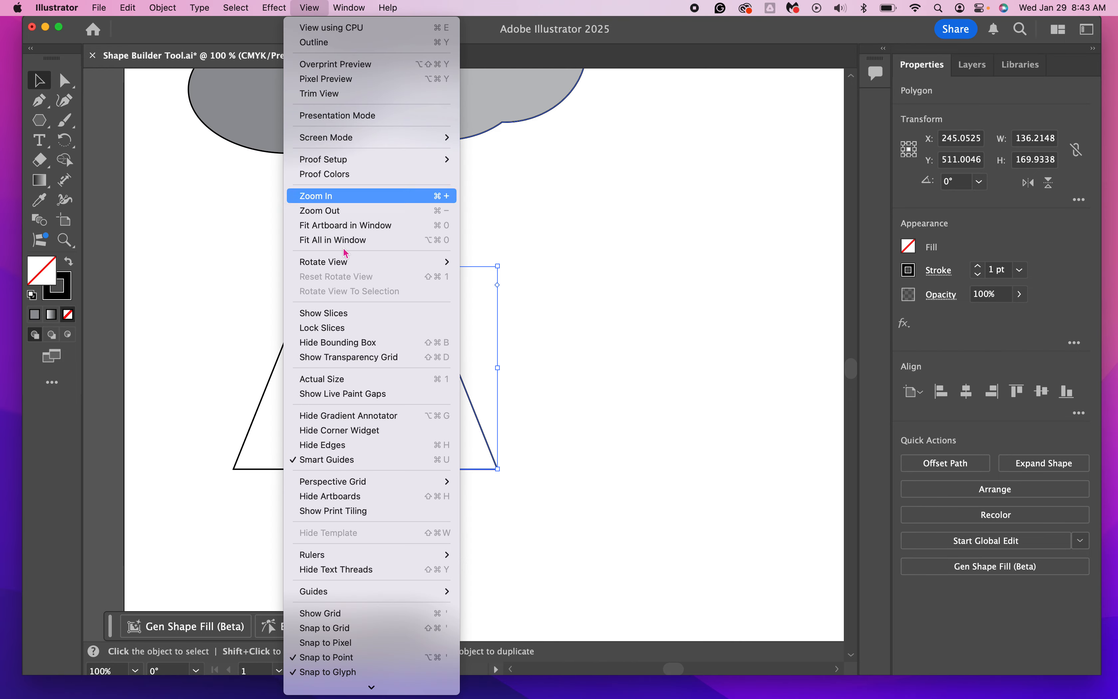
{"action": "left_click", "coordinate": [575, 403]}
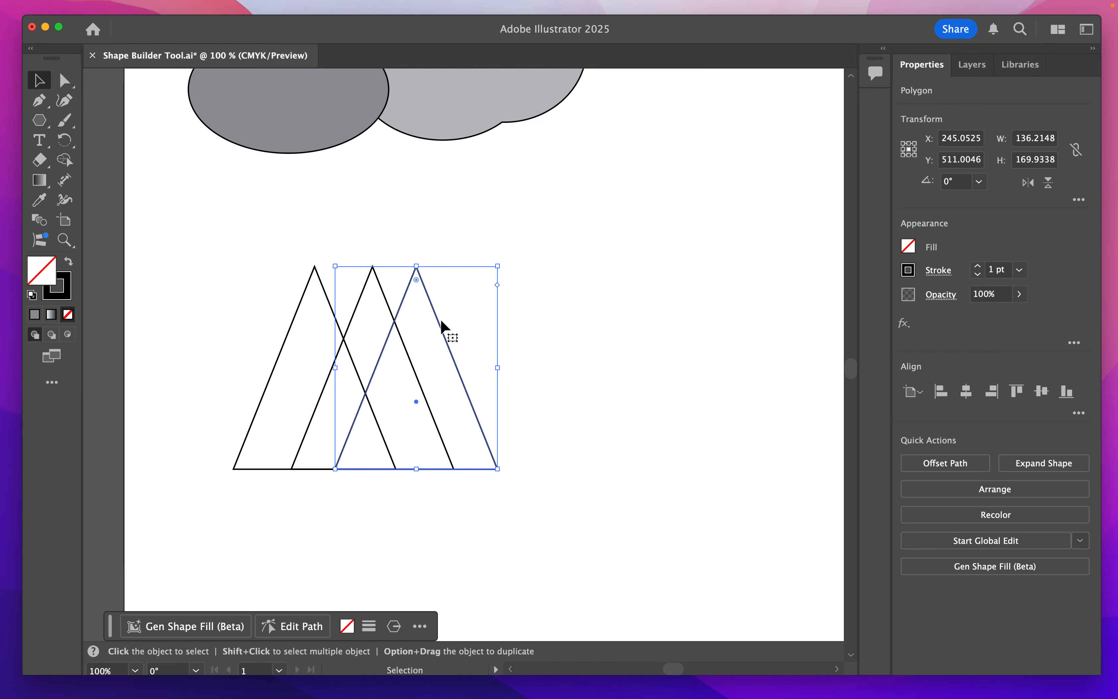
{"action": "mouse_move", "coordinate": [417, 406]}
{"action": "left_mouse_down"}
{"action": "mouse_move", "coordinate": [424, 362]}
{"action": "mouse_move", "coordinate": [420, 406]}
{"action": "left_mouse_up"}
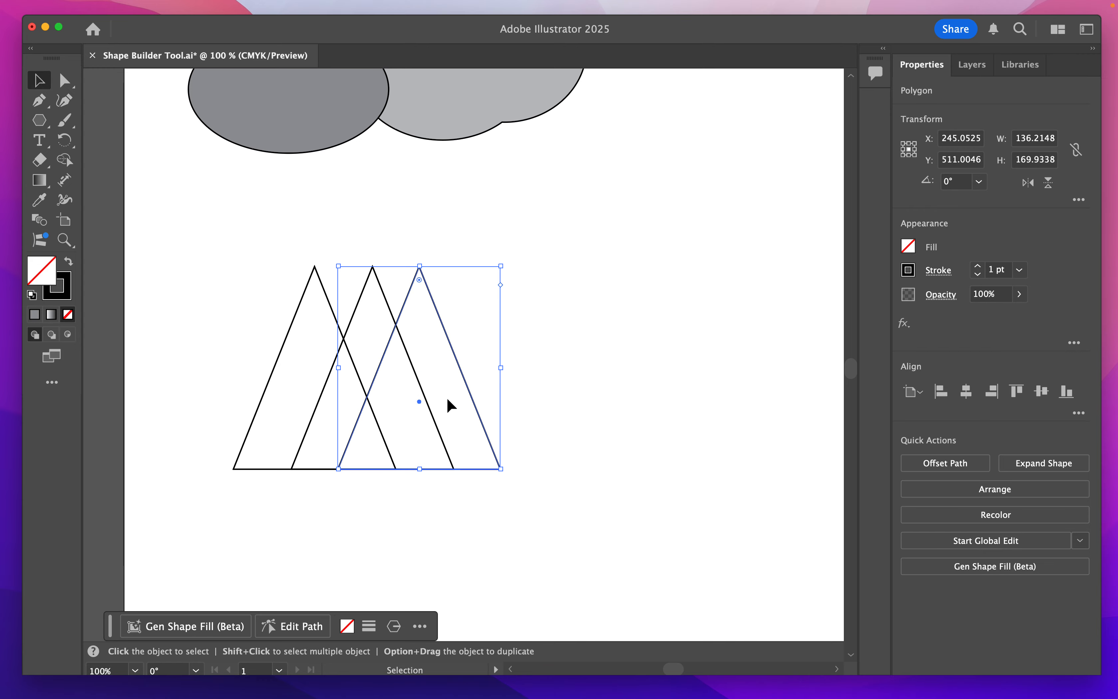
- Duplicate the three overlapping triangles and place the copies beside them on the same baseline, forming a row of six
{"action": "left_click", "coordinate": [262, 263]}
{"action": "left_click_drag", "start_coordinate": [187, 234], "coordinate": [548, 507]}
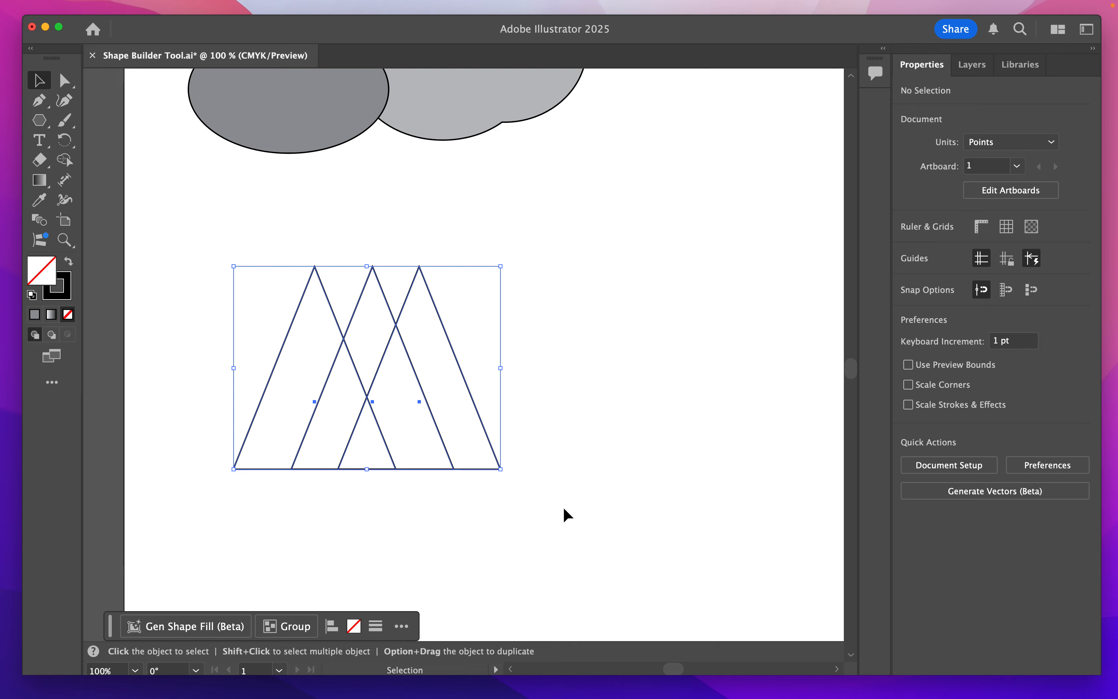
{"action": "key", "text": "a"}
{"action": "key", "text": "super+c"}
{"action": "key", "text": "super+v"}
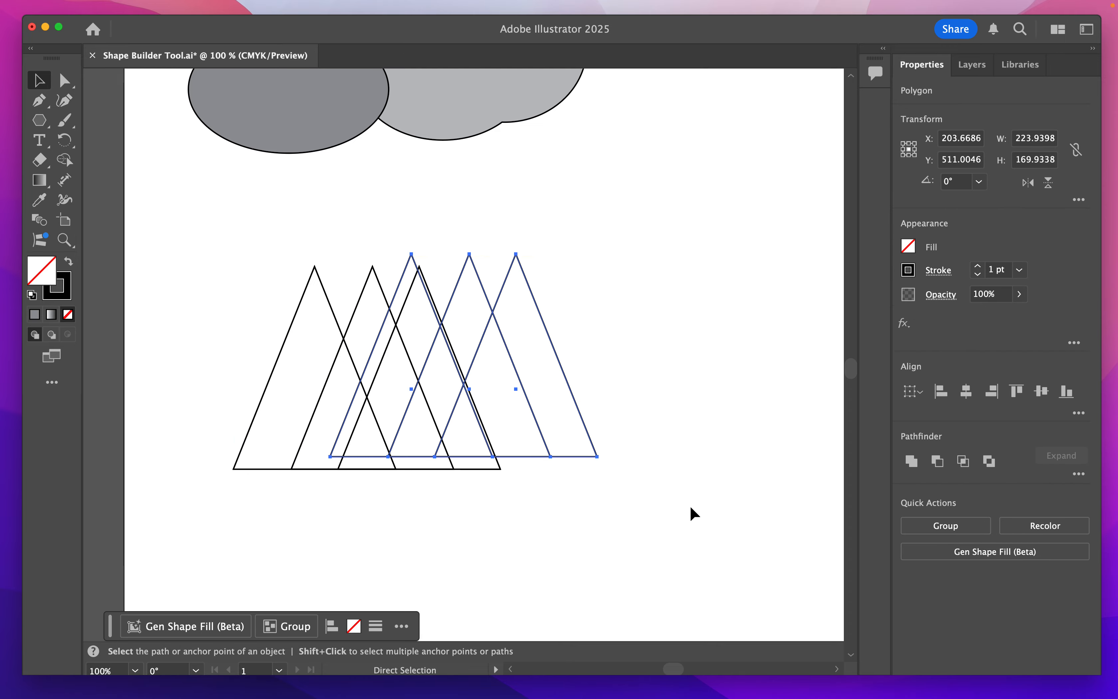
{"action": "key", "text": "v"}
{"action": "left_click_drag", "start_coordinate": [417, 391], "coordinate": [471, 407]}
{"action": "left_click", "coordinate": [718, 284]}
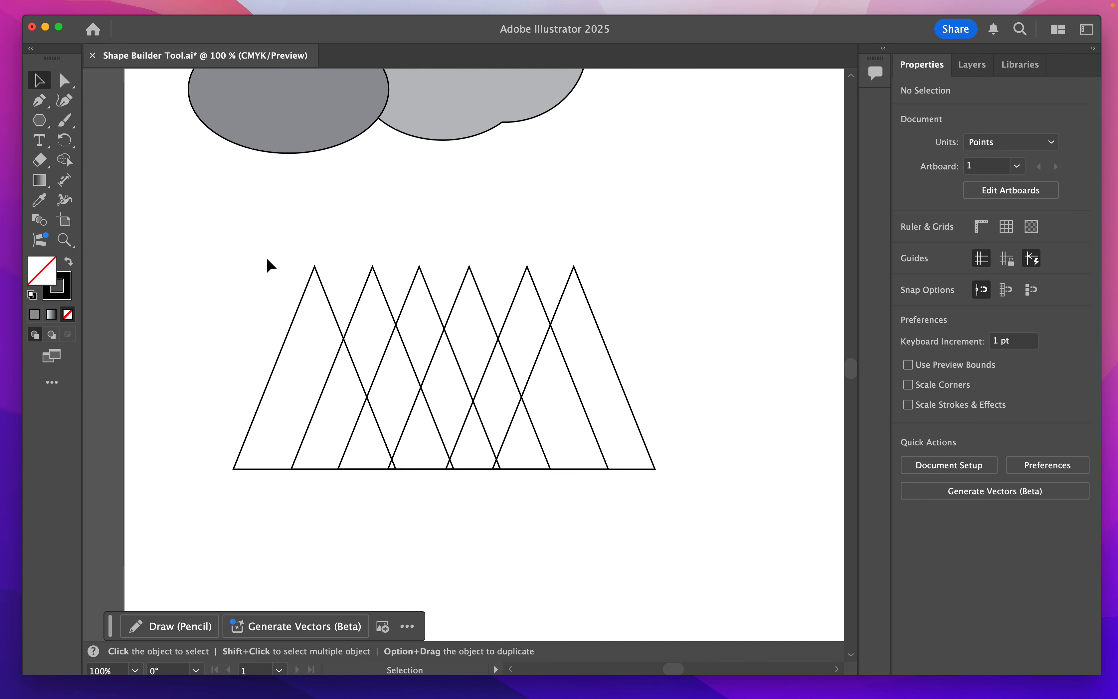
- Select all six triangles and merge regions with Shape Builder into bands below the second, fourth and fifth peaks and one large triangle
{"action": "left_click_drag", "start_coordinate": [195, 233], "coordinate": [696, 508]}
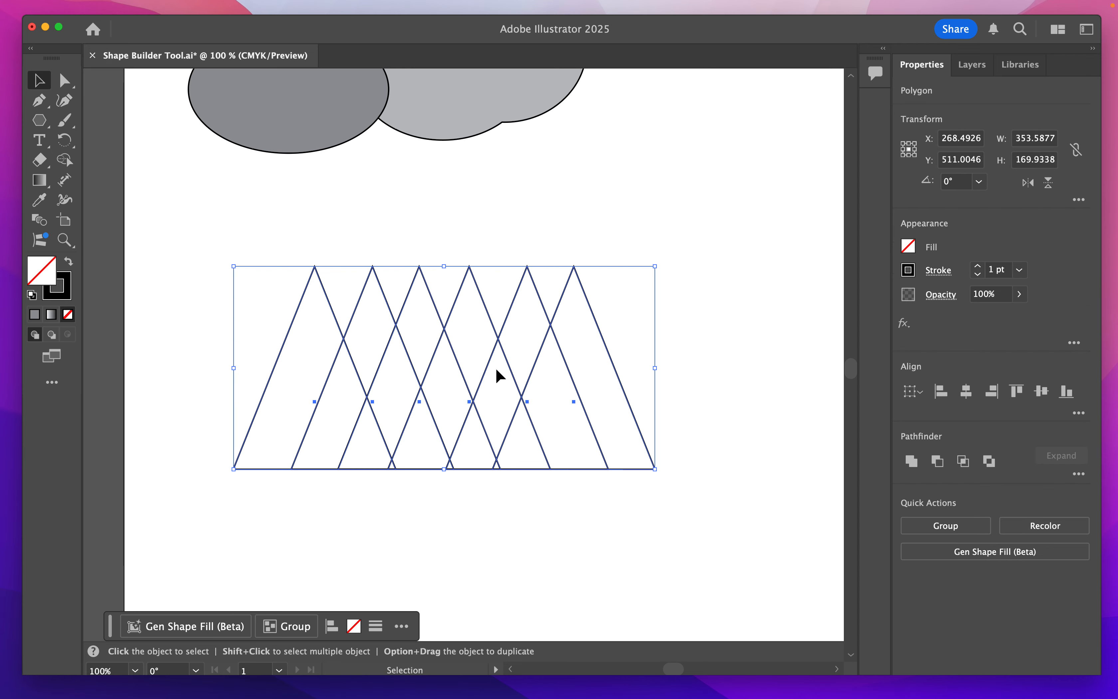
{"action": "left_click", "coordinate": [64, 159]}
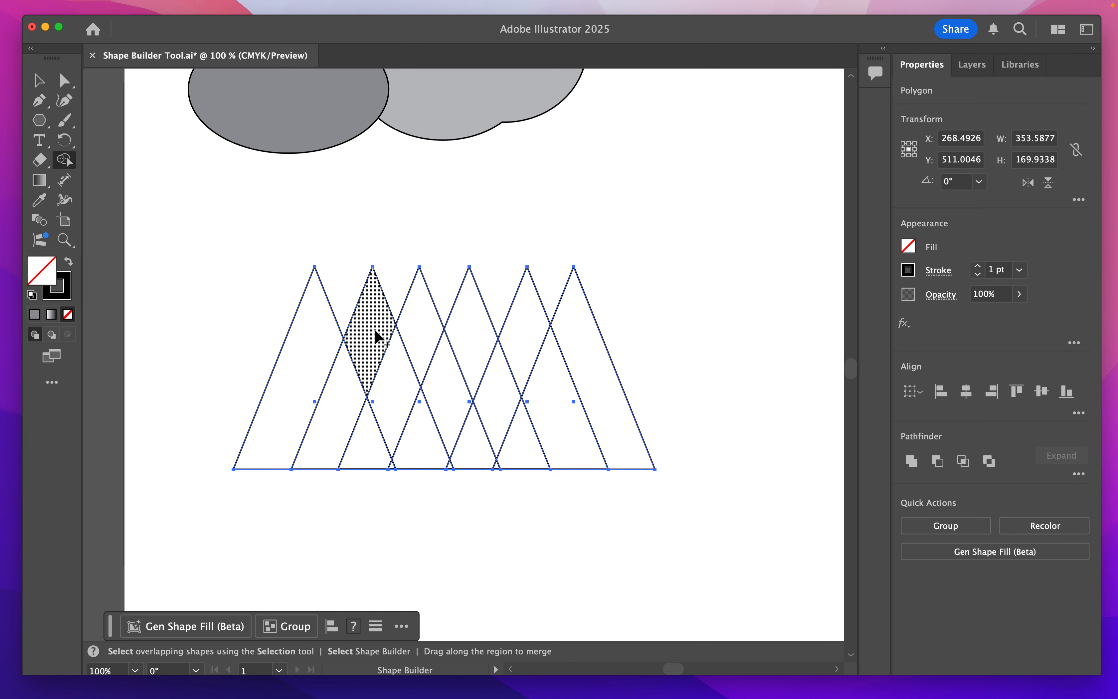
{"action": "left_click_drag", "start_coordinate": [373, 329], "coordinate": [452, 470]}
{"action": "mouse_move", "coordinate": [480, 323]}
{"action": "left_mouse_down"}
{"action": "mouse_move", "coordinate": [449, 374]}
{"action": "mouse_move", "coordinate": [455, 386]}
{"action": "left_mouse_up"}
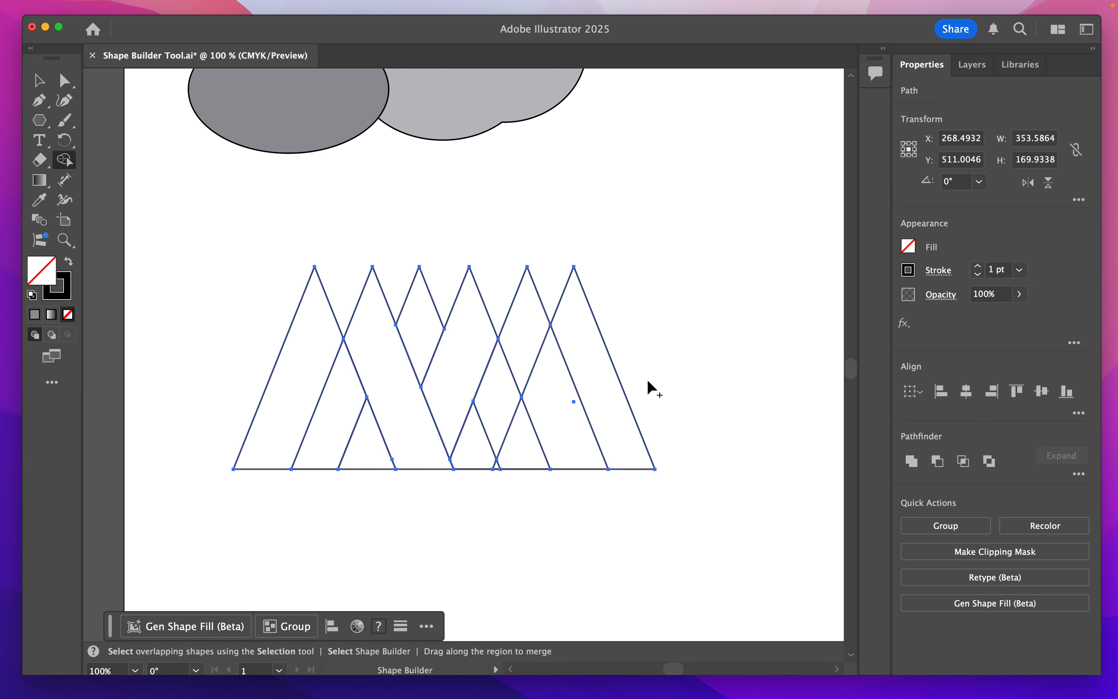
{"action": "left_click_drag", "start_coordinate": [498, 460], "coordinate": [550, 414]}
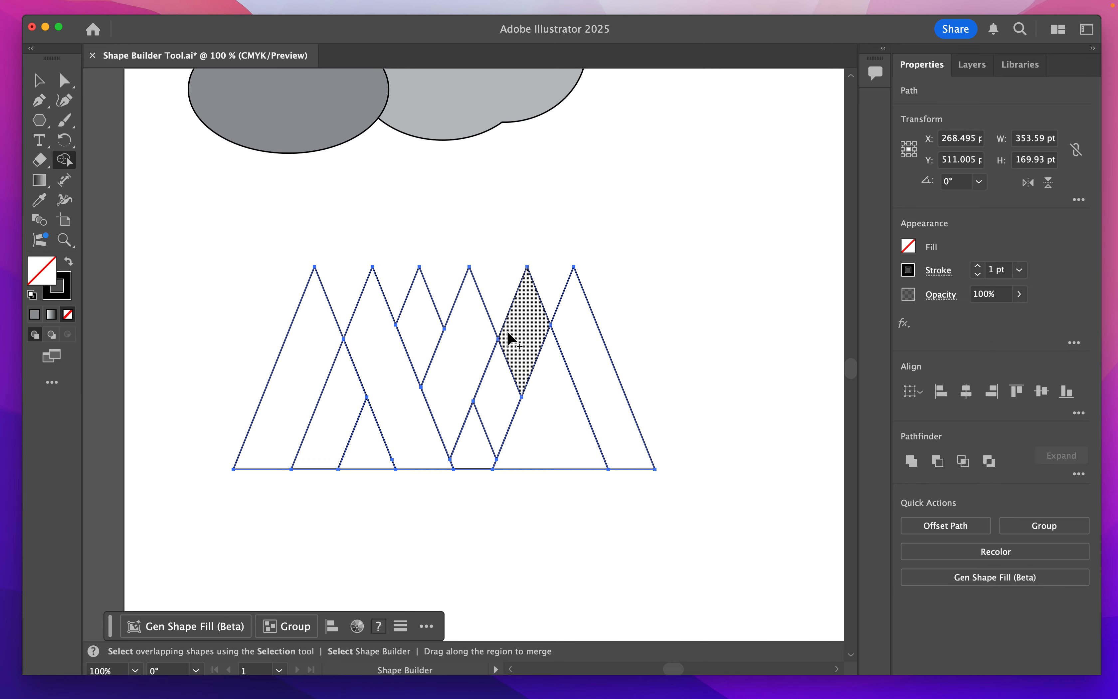
{"action": "left_click_drag", "start_coordinate": [518, 336], "coordinate": [499, 397]}
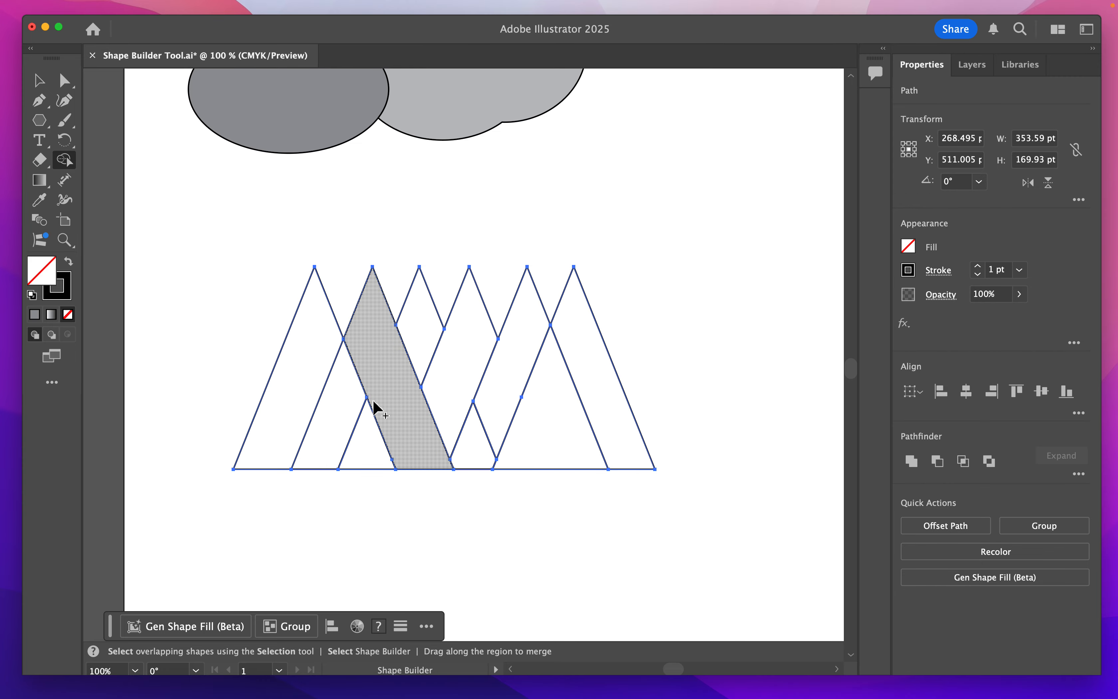
- Fill the rightmost band, the fourth peak's band and the small region beside the first peak's band with C=50 M=0 Y=100 K=0 green
{"action": "left_click", "coordinate": [909, 248]}
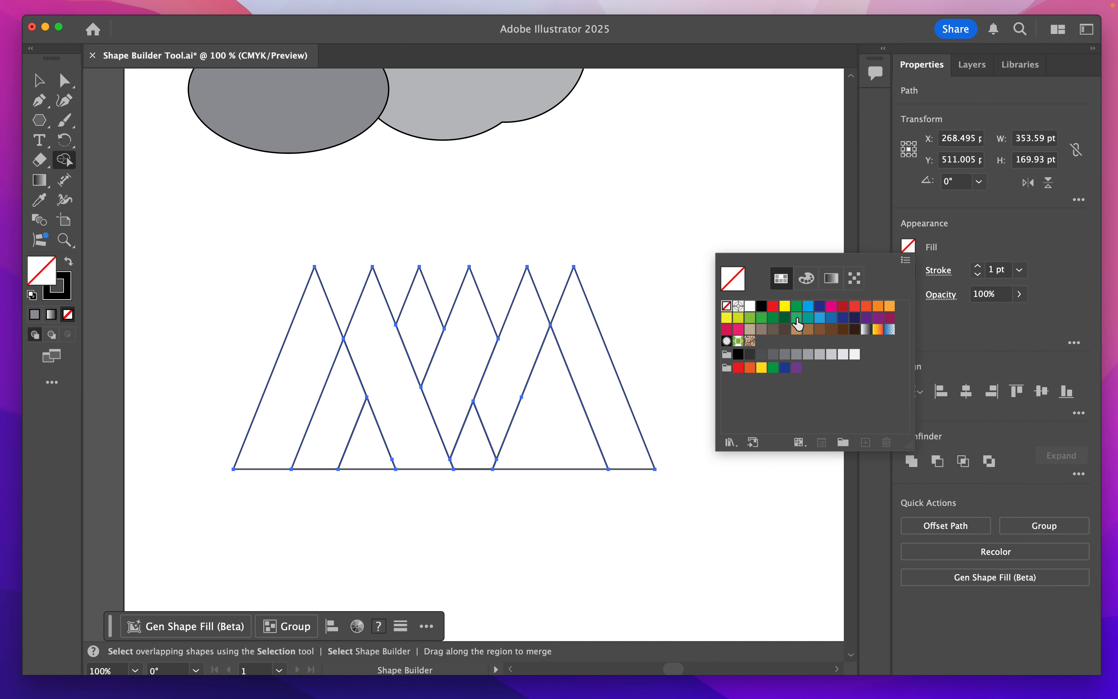
{"action": "left_click", "coordinate": [749, 317]}
{"action": "left_click", "coordinate": [586, 351]}
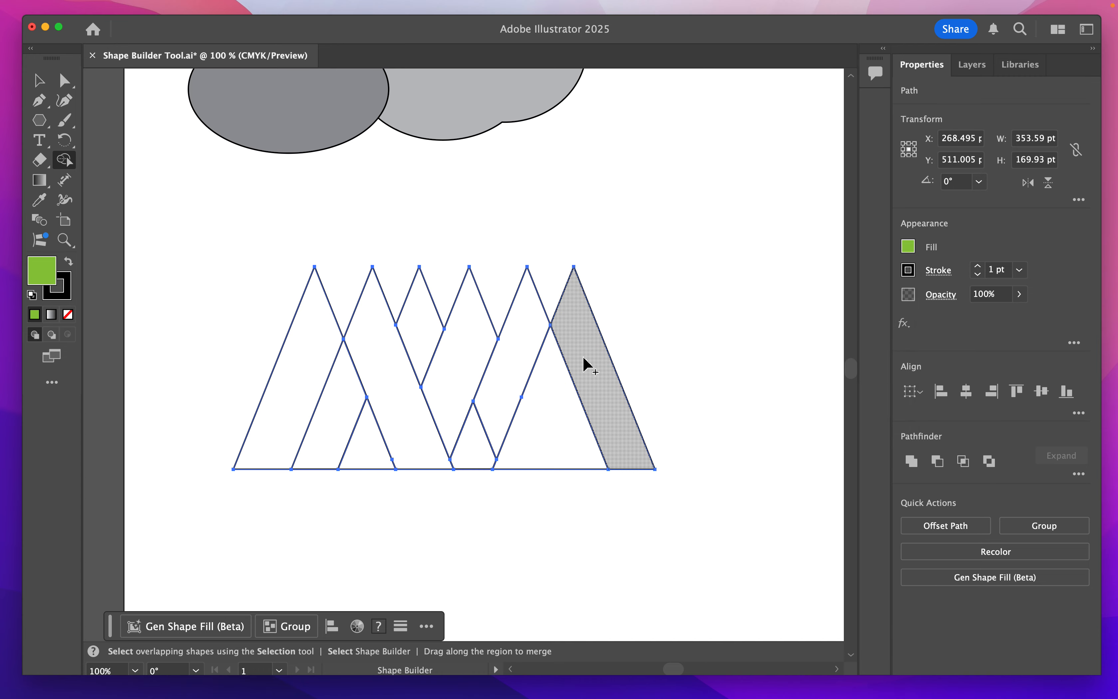
{"action": "left_click", "coordinate": [587, 364]}
{"action": "left_click", "coordinate": [462, 379]}
{"action": "left_click", "coordinate": [331, 446]}
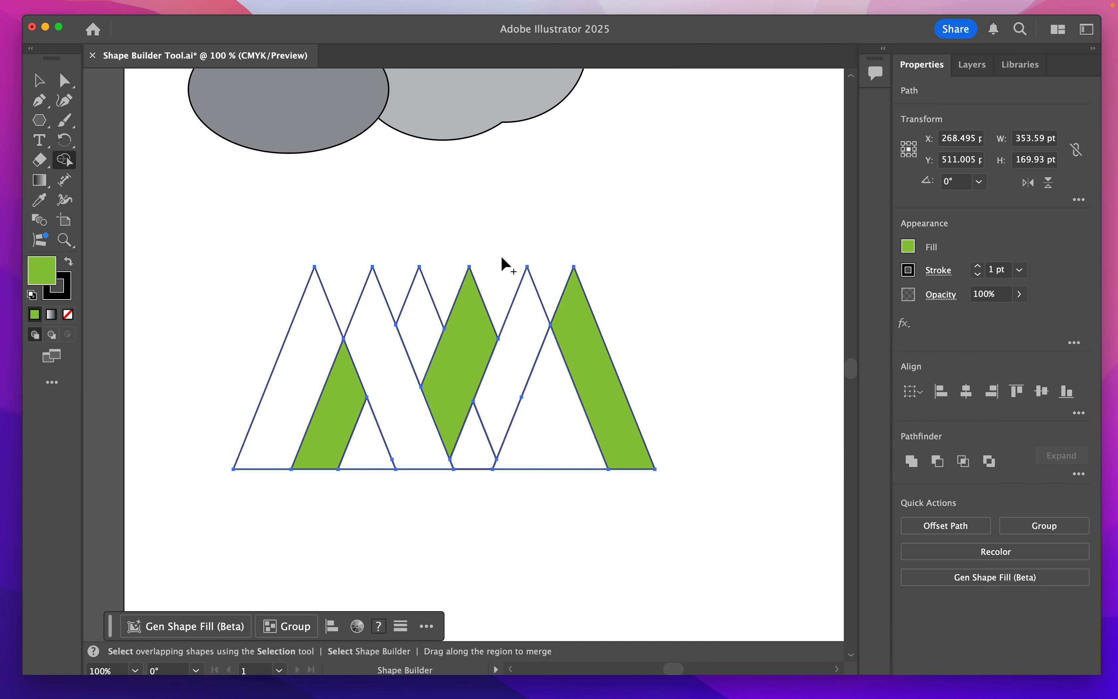
- Fill the large triangle, the third peak's diamond and the leftmost band with dark green
{"action": "left_click", "coordinate": [907, 253]}
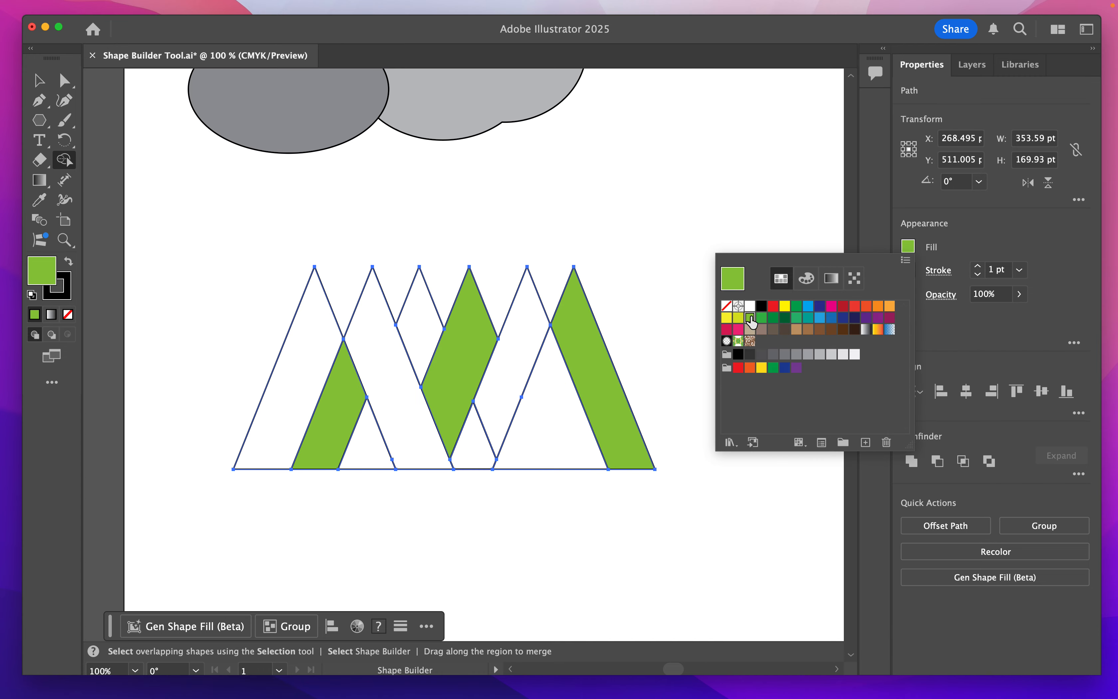
{"action": "left_click", "coordinate": [772, 320]}
{"action": "left_click", "coordinate": [516, 444]}
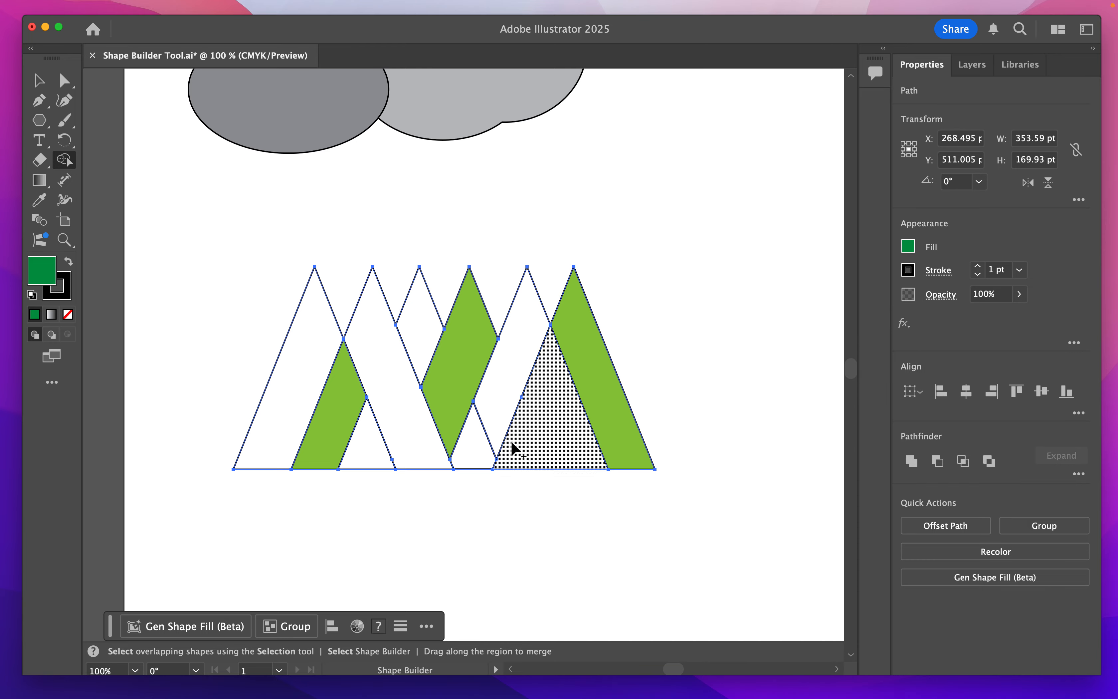
{"action": "left_click", "coordinate": [506, 451]}
{"action": "left_click", "coordinate": [418, 305]}
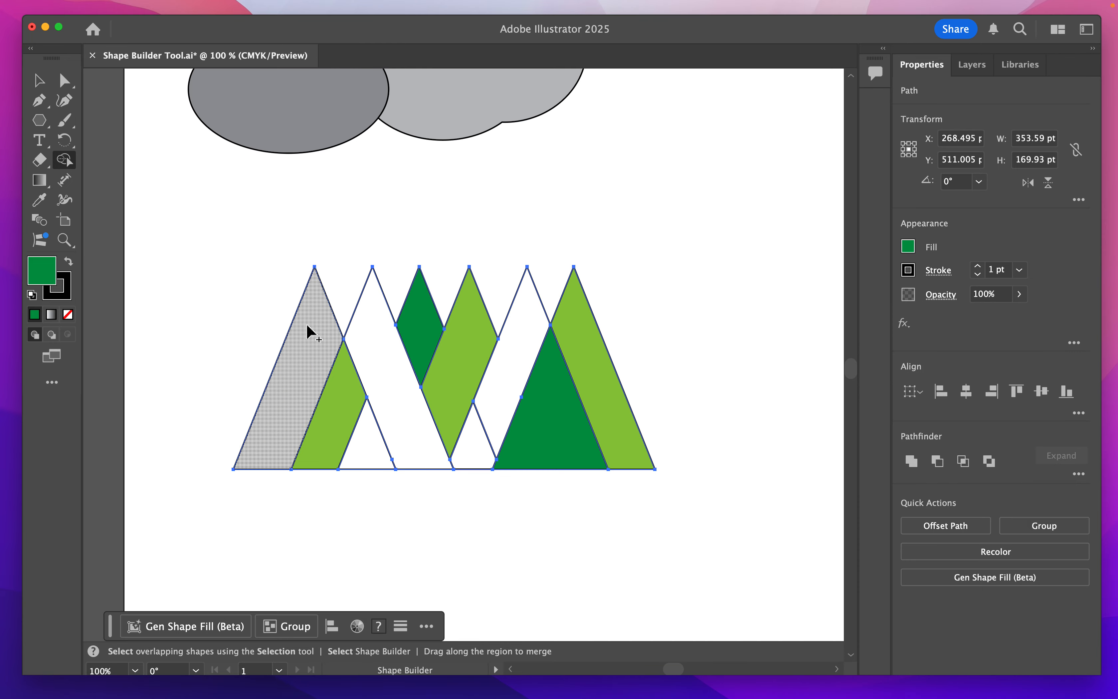
{"action": "left_click", "coordinate": [308, 335]}
- Fill the second peak's band and the small region at the middle of the base with yellow
{"action": "left_click", "coordinate": [908, 249]}
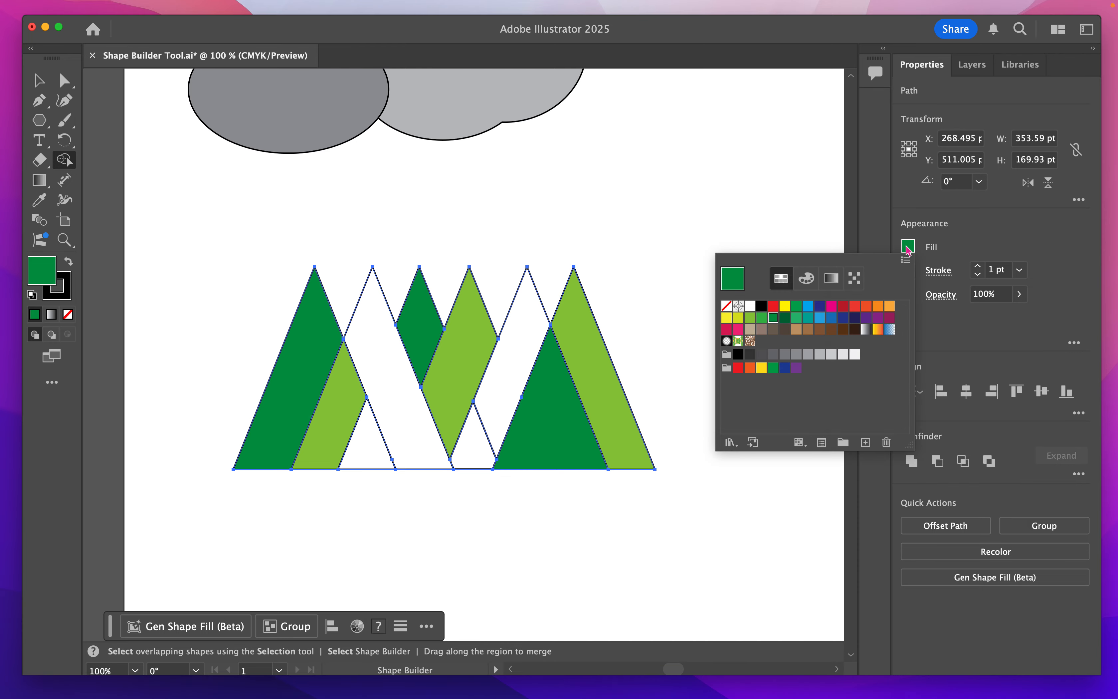
{"action": "left_click", "coordinate": [785, 307]}
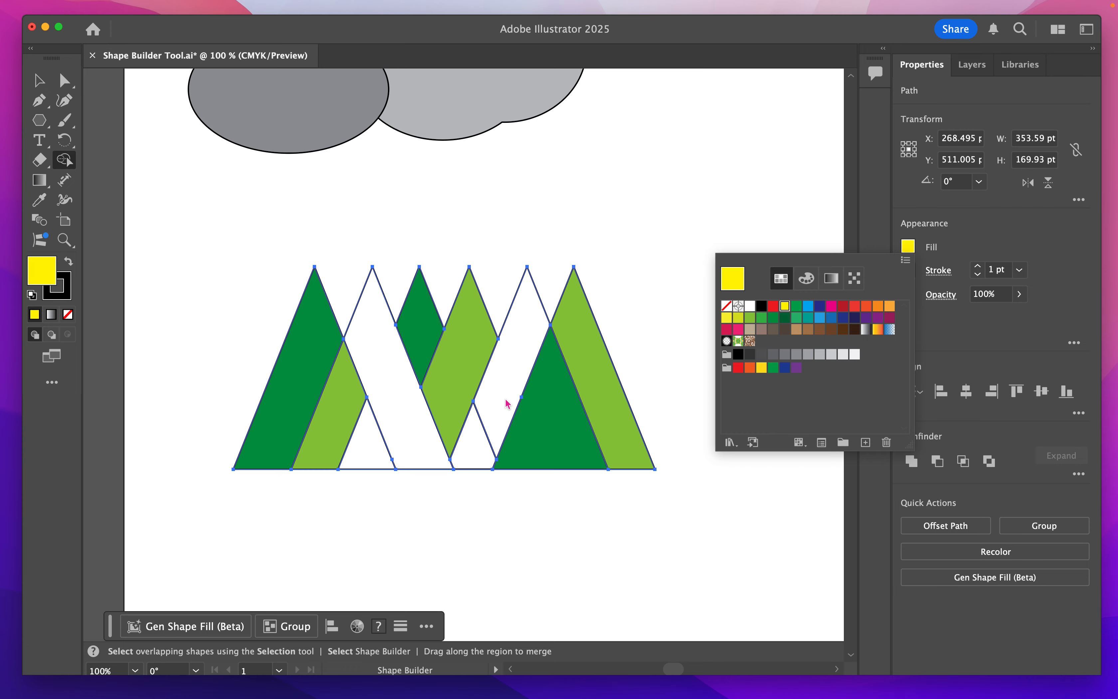
{"action": "left_click", "coordinate": [475, 445]}
{"action": "left_click", "coordinate": [393, 351]}
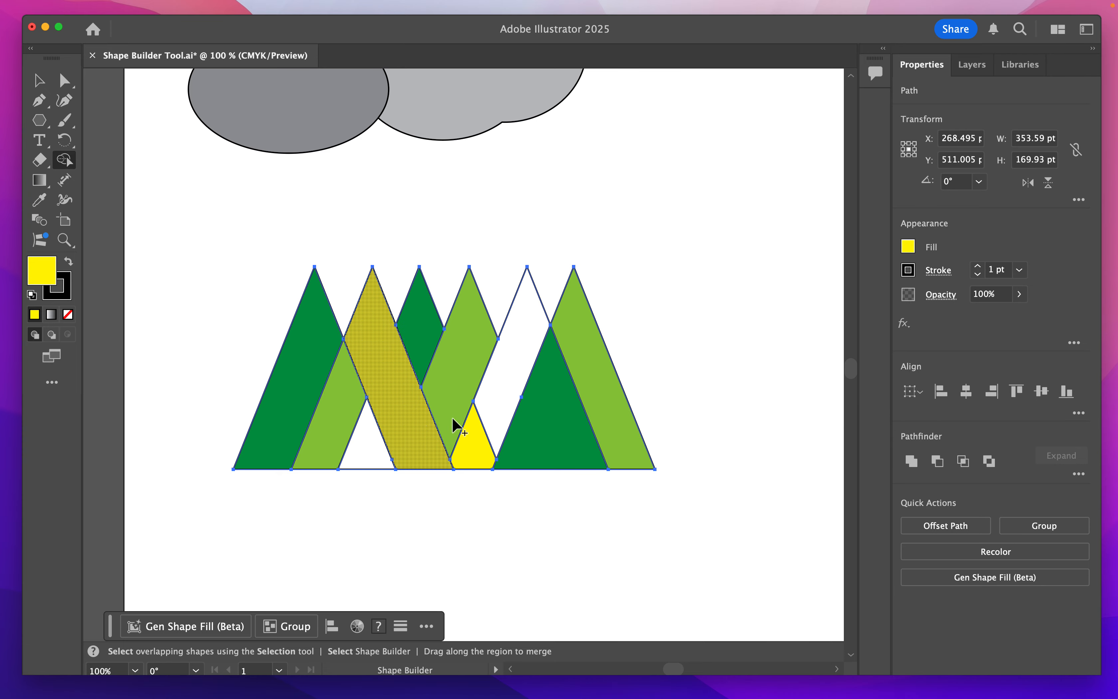
- Fill the fifth peak's band and the leftmost band with pink
{"action": "left_click", "coordinate": [909, 250]}
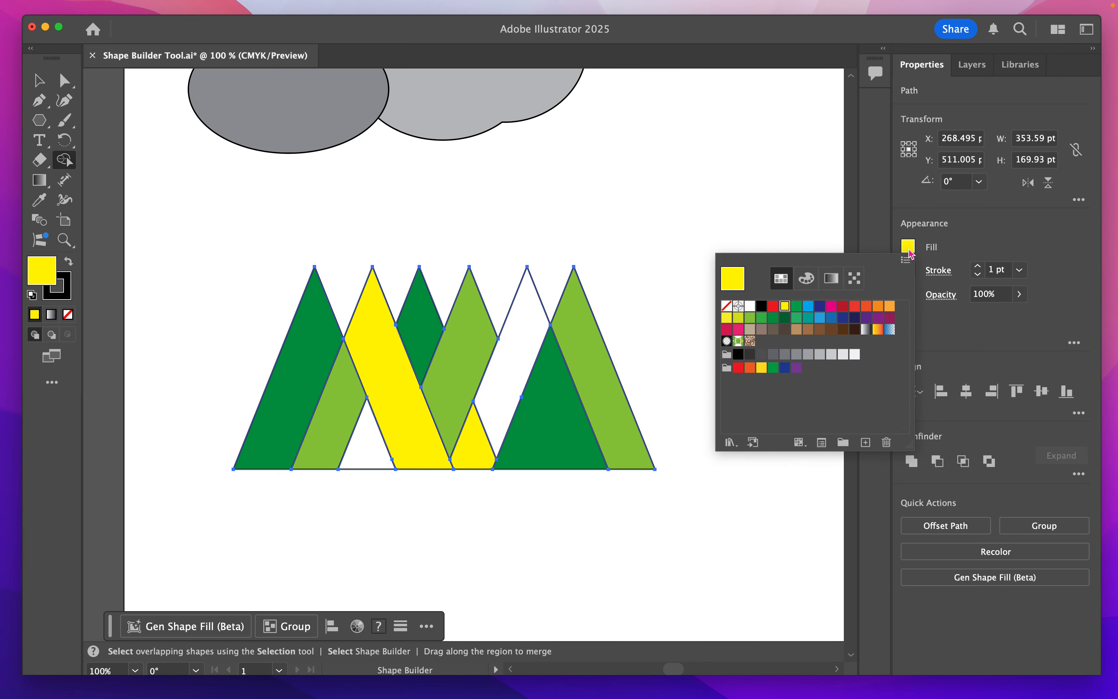
{"action": "left_click", "coordinate": [737, 329]}
{"action": "left_click", "coordinate": [519, 347]}
{"action": "left_click", "coordinate": [520, 347]}
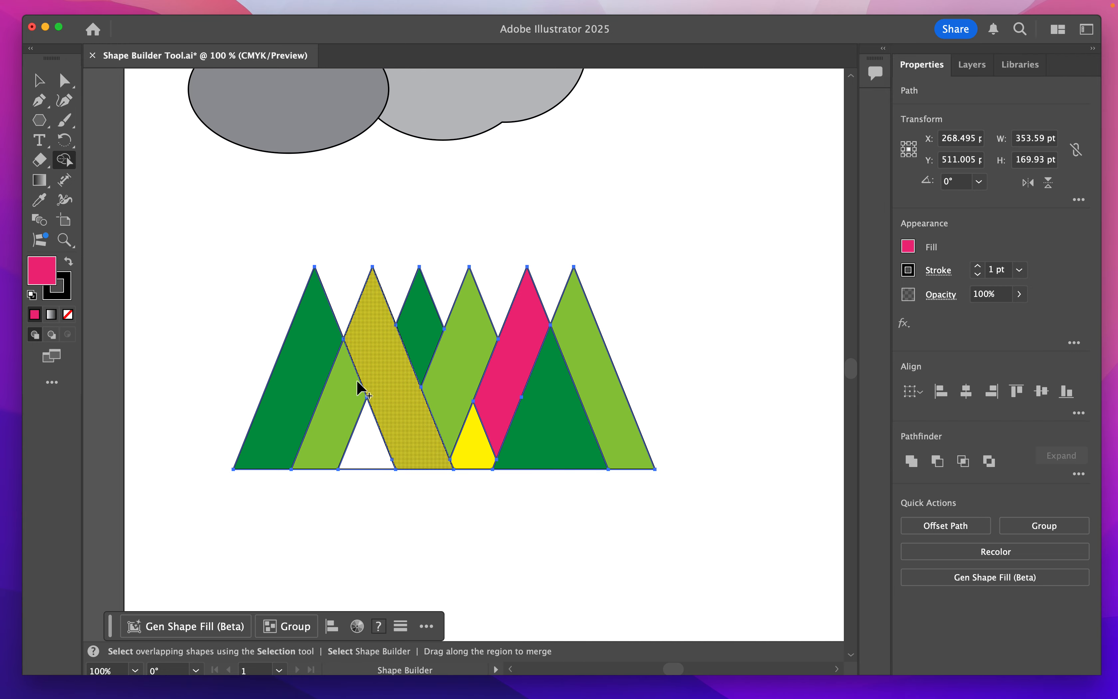
{"action": "left_click", "coordinate": [326, 389]}
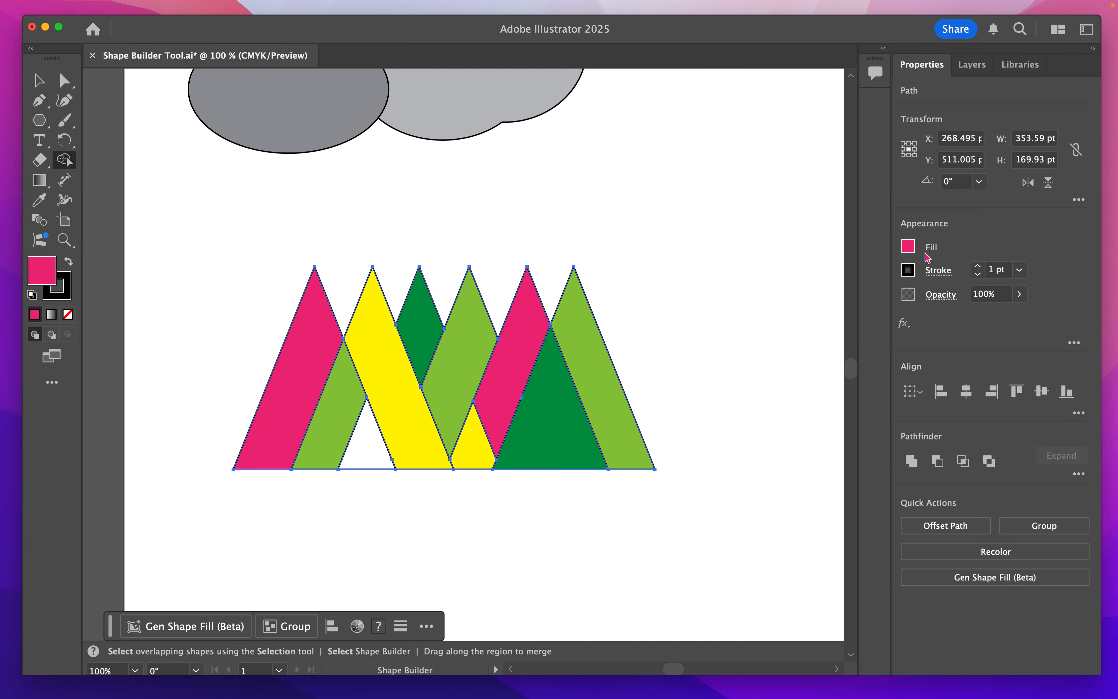
- Fill the remaining small triangle at the base between the light green and yellow bands with medium green
{"action": "left_click", "coordinate": [908, 248]}
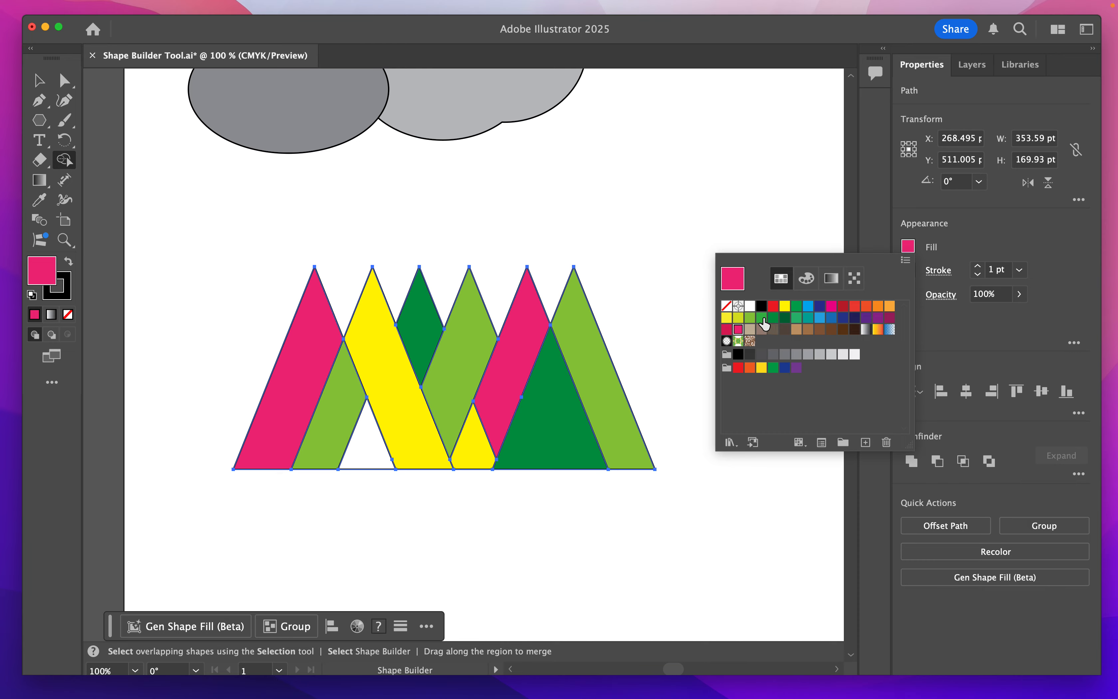
{"action": "left_click", "coordinate": [762, 318]}
{"action": "left_click", "coordinate": [368, 452]}
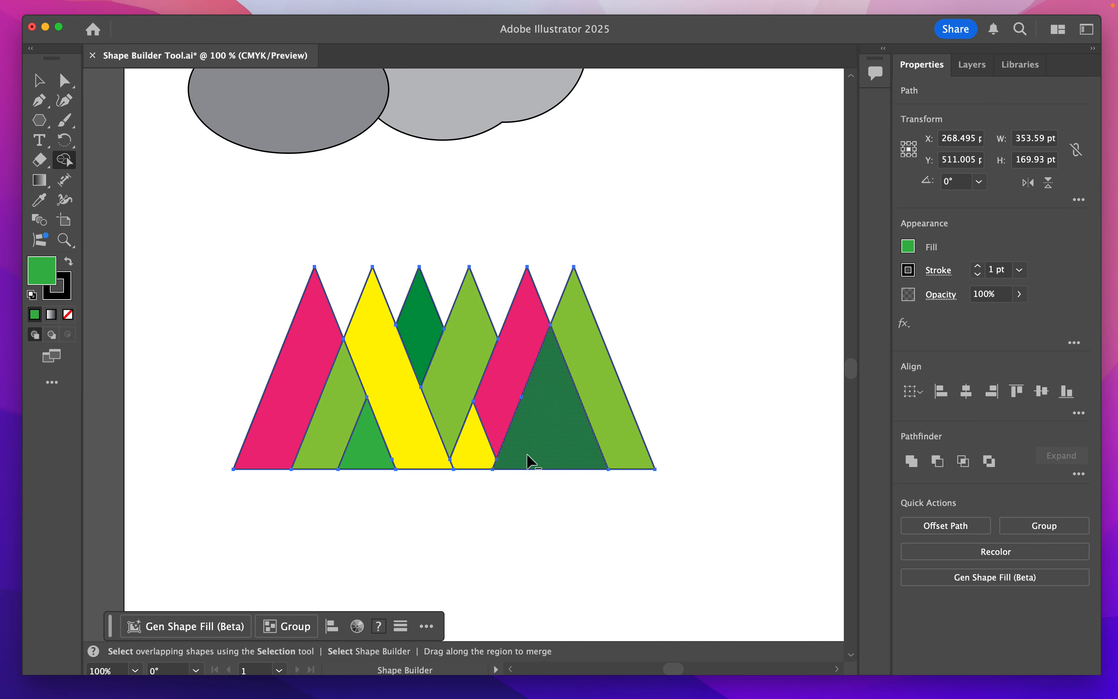
- Try deleting the large dark green triangle, the small green base triangle and the fourth peak's light green band with Shape Builder
{"action": "left_click", "coordinate": [547, 432], "text": "alt"}
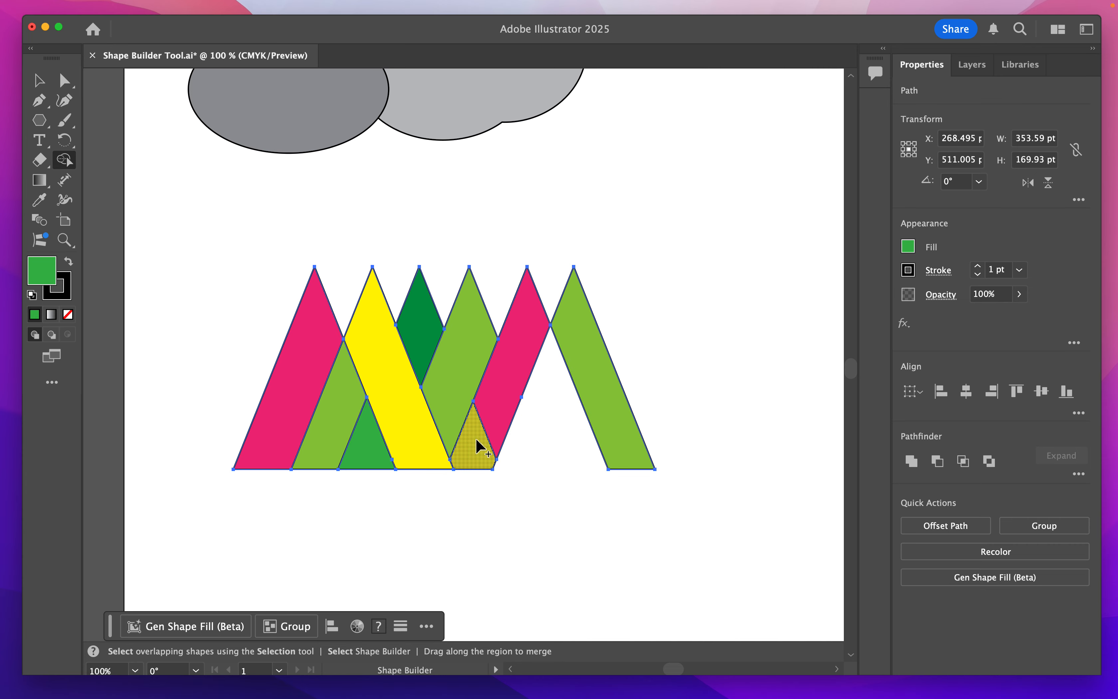
{"action": "left_click", "coordinate": [363, 443], "text": "alt"}
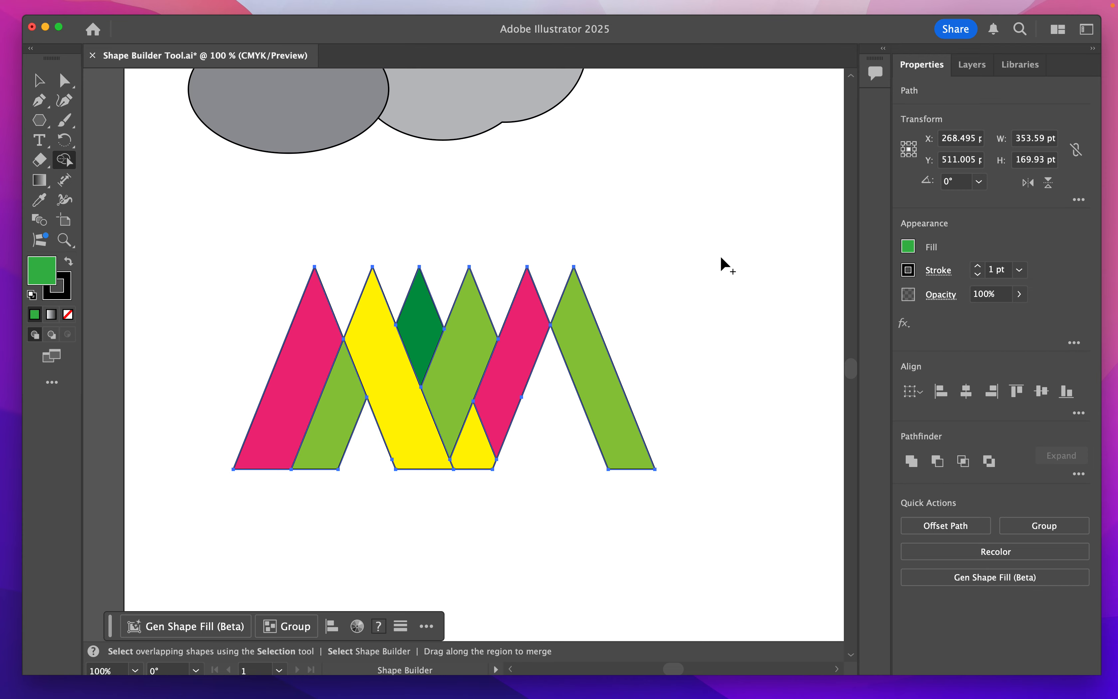
{"action": "left_click", "coordinate": [465, 361], "text": "alt"}
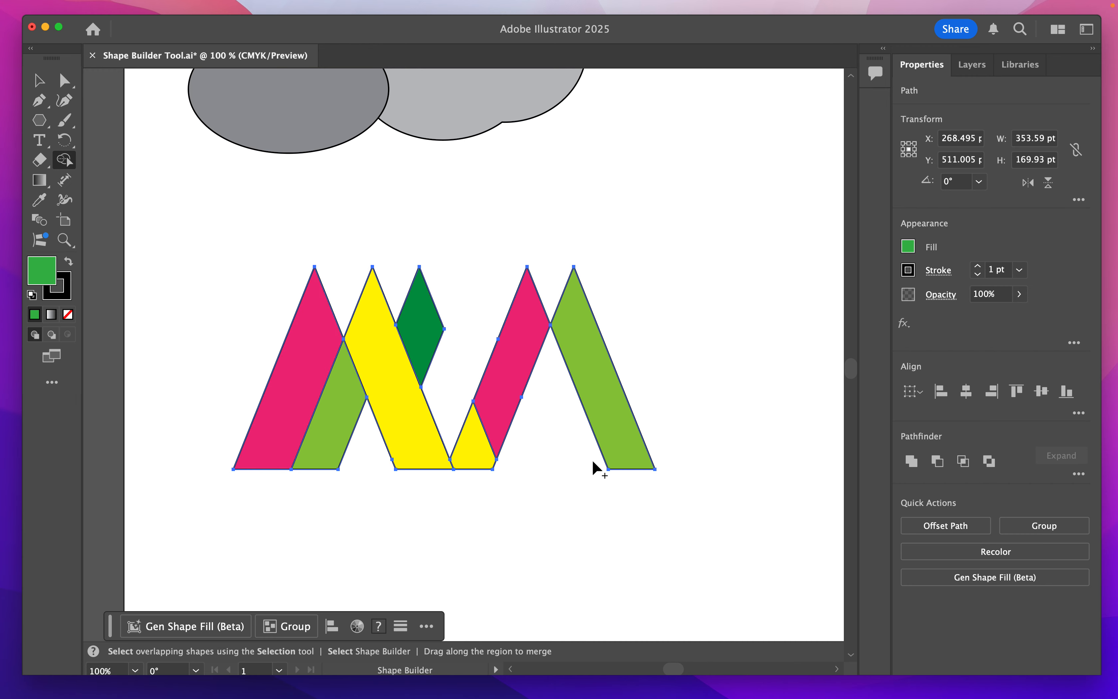
- Undo the last three region deletions
{"action": "key", "text": "super+z"}
{"action": "key", "text": "super+z"}
{"action": "key", "text": "super+z"}
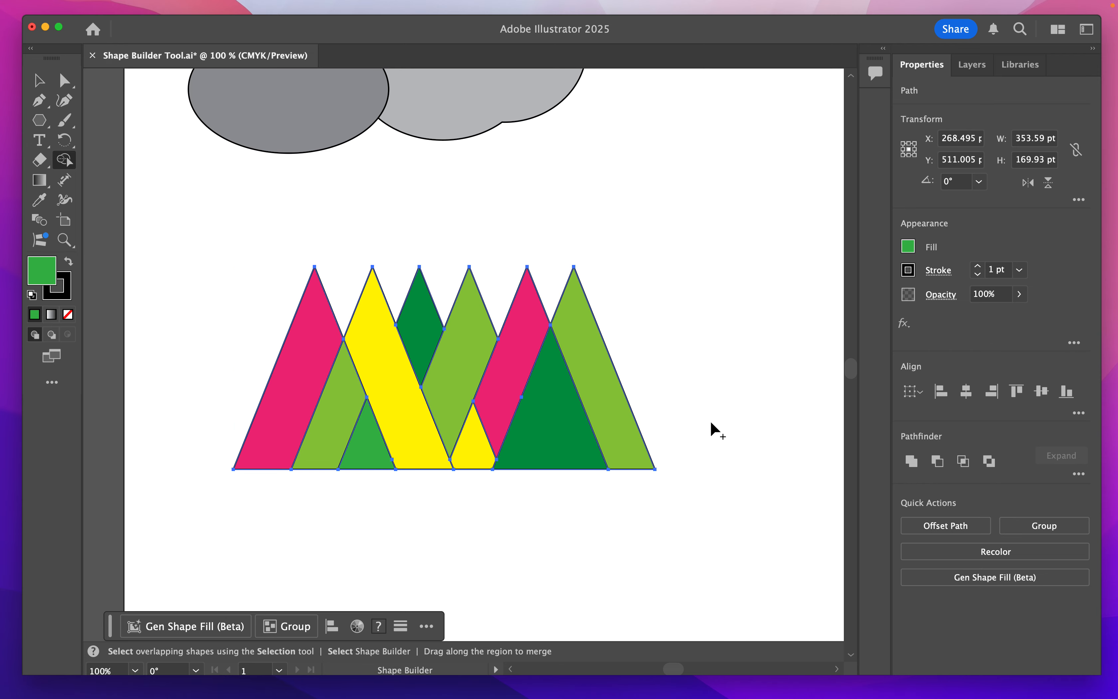
- Try merging most of the coloured triangle regions in one Shape Builder stroke, and undo the merge
{"action": "key", "text": "v"}
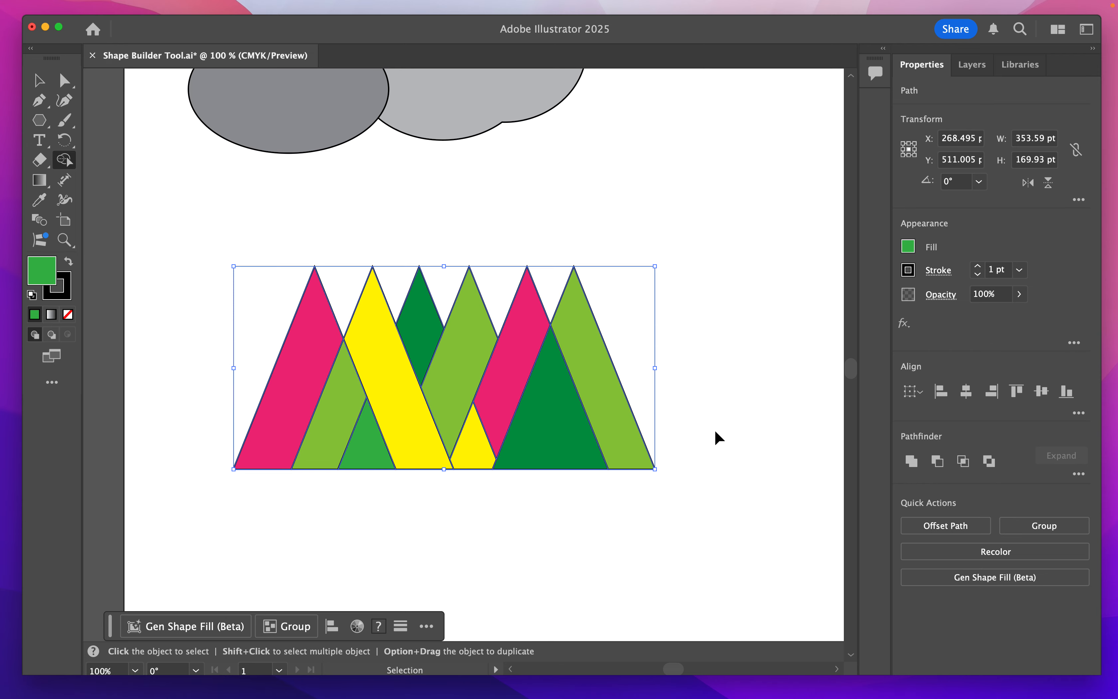
{"action": "key", "text": "super+minus"}
{"action": "key", "text": "shift+m"}
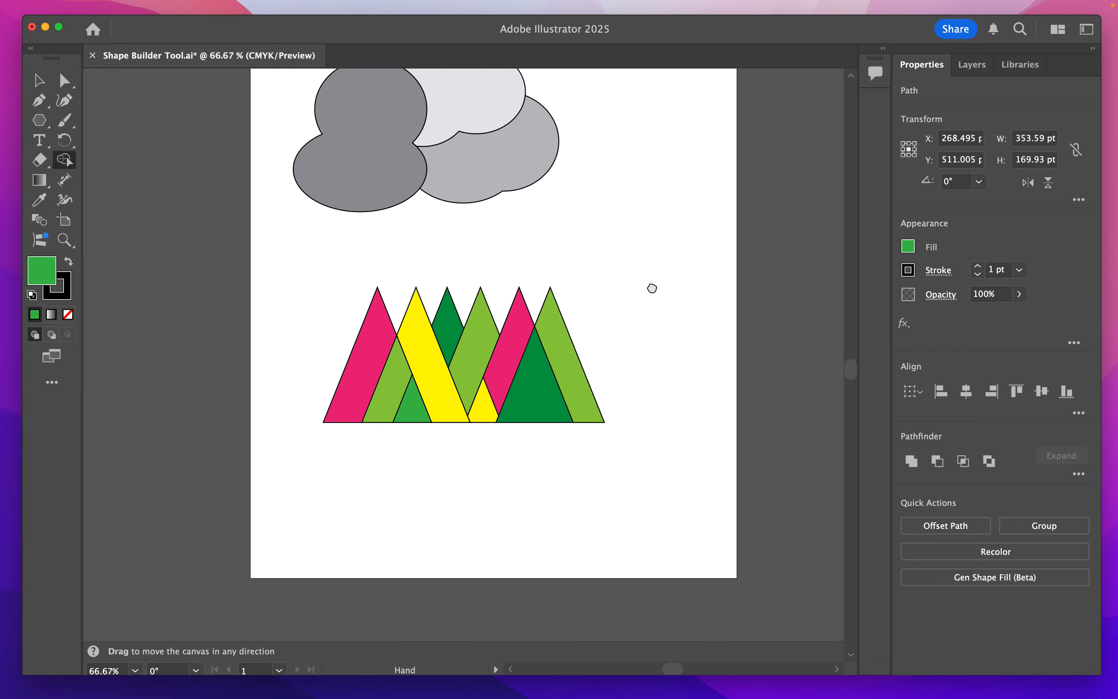
{"action": "left_click_drag", "start_coordinate": [651, 287], "coordinate": [547, 442]}
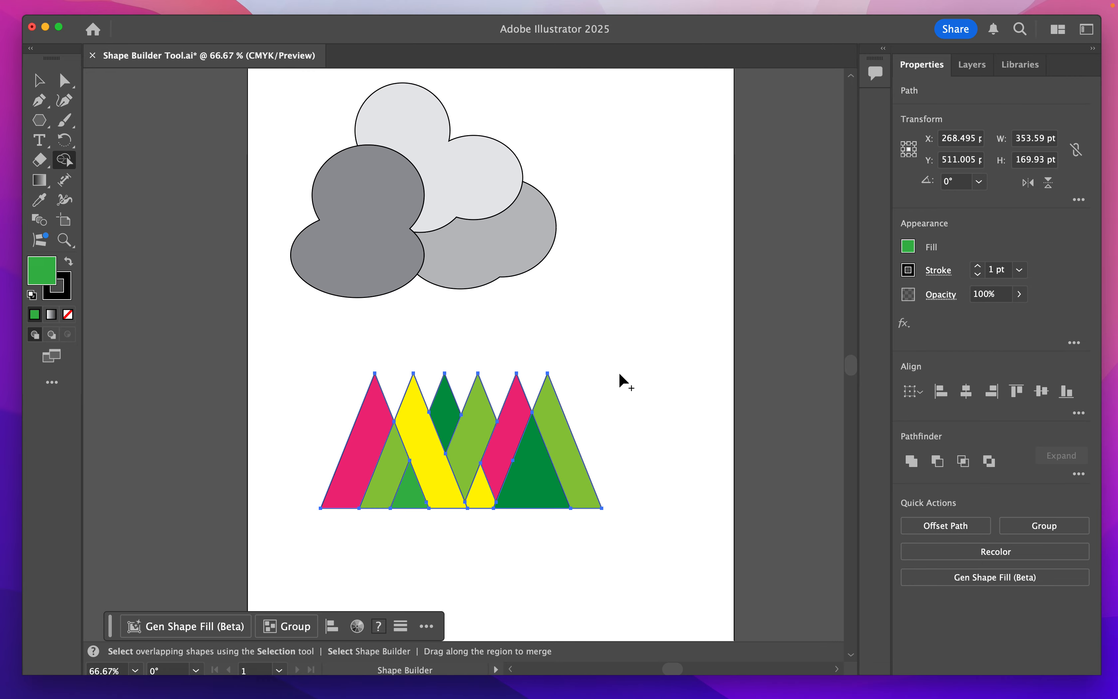
{"action": "mouse_move", "coordinate": [302, 353]}
{"action": "left_mouse_down"}
{"action": "mouse_move", "coordinate": [489, 488]}
{"action": "mouse_move", "coordinate": [529, 496]}
{"action": "left_mouse_up"}
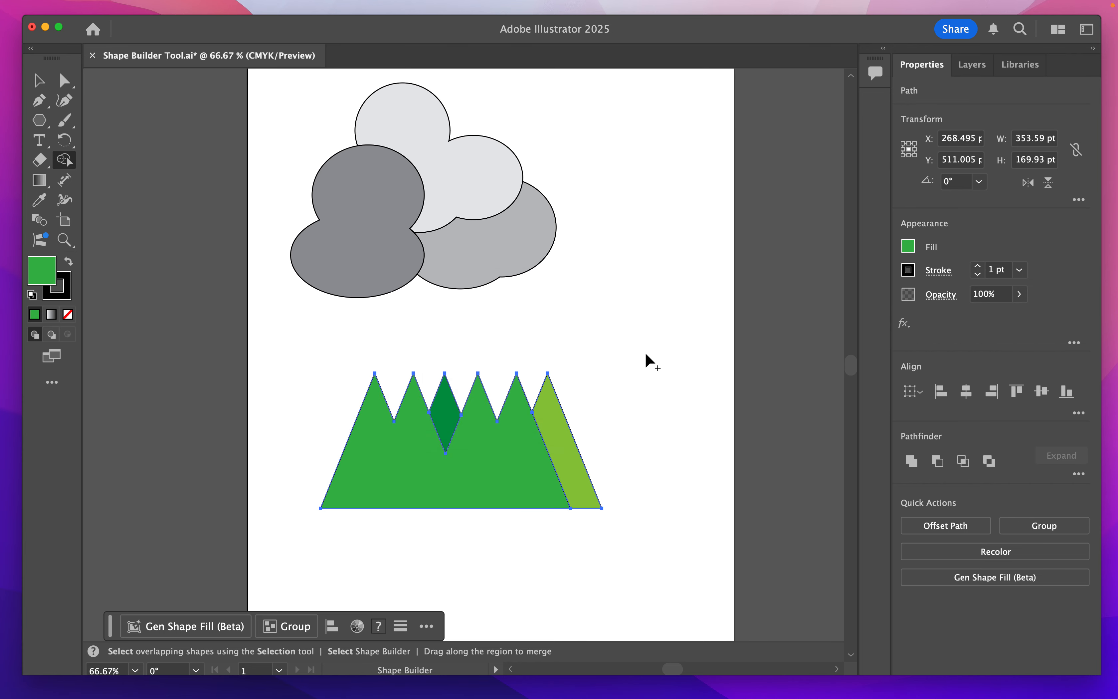
{"action": "key", "text": "super+z"}
- Move the whole coloured triangle group lower on the page, to about X 208.65 pt and Y 641.6 pt
{"action": "key", "text": "v"}
{"action": "left_click", "coordinate": [631, 324]}
{"action": "left_click_drag", "start_coordinate": [303, 349], "coordinate": [614, 563]}
{"action": "left_click_drag", "start_coordinate": [569, 453], "coordinate": [520, 554]}
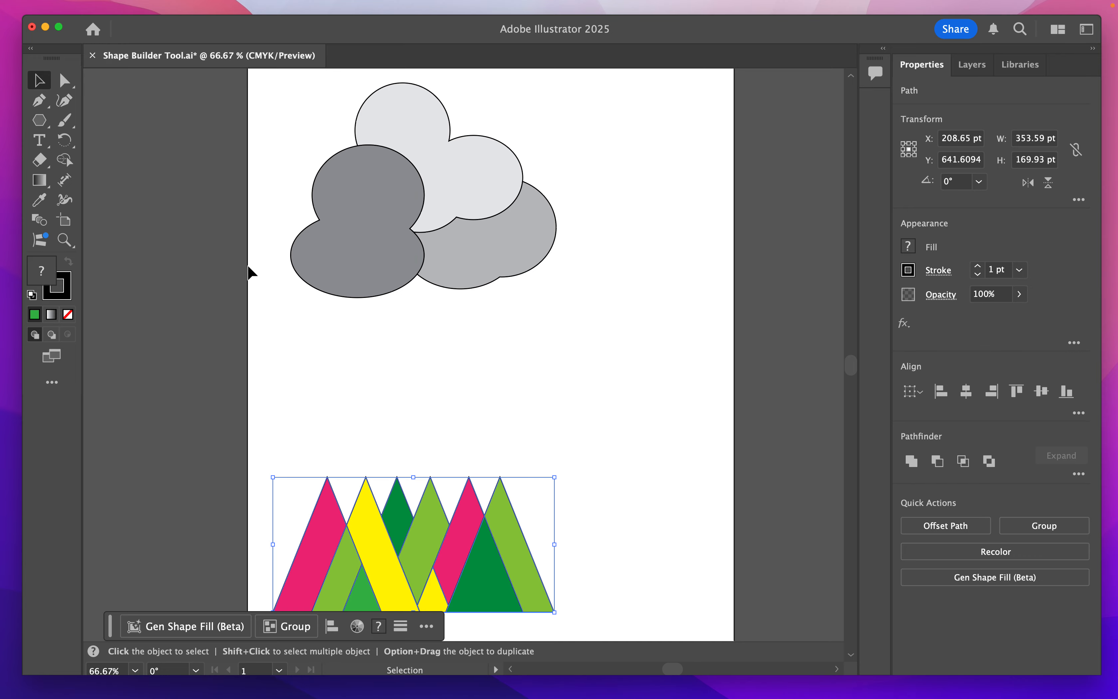
- Draw a circle about 220 pt in diameter between the clouds and triangles and move it to about X 448 pt, Y 430 pt
{"action": "left_click", "coordinate": [39, 121]}
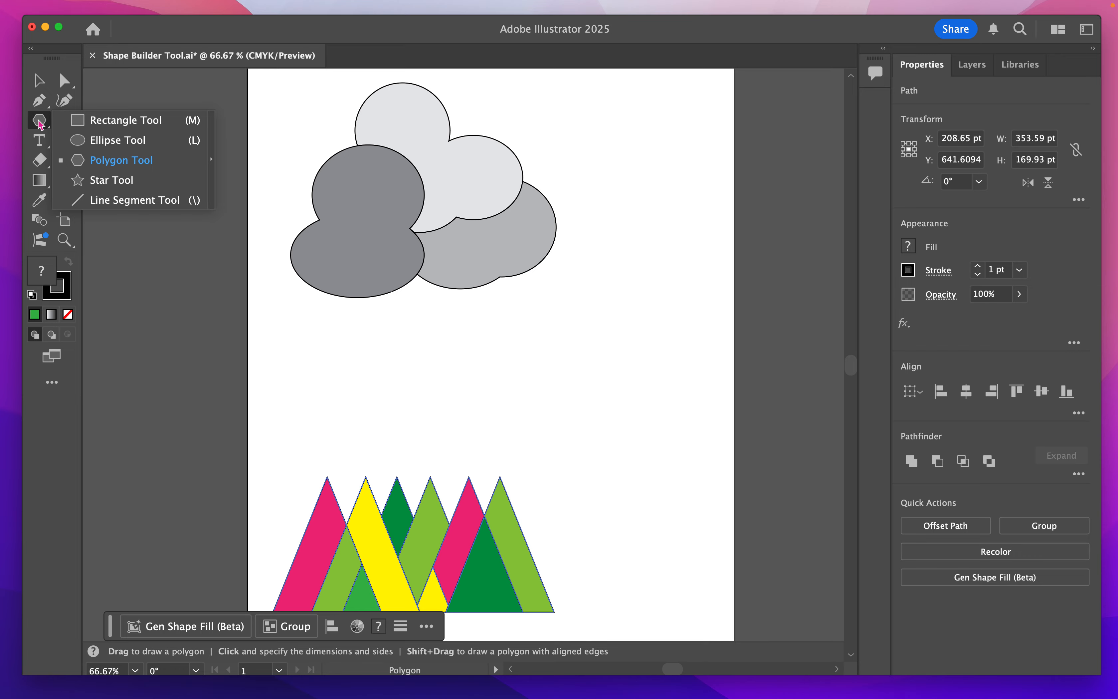
{"action": "left_click", "coordinate": [108, 140]}
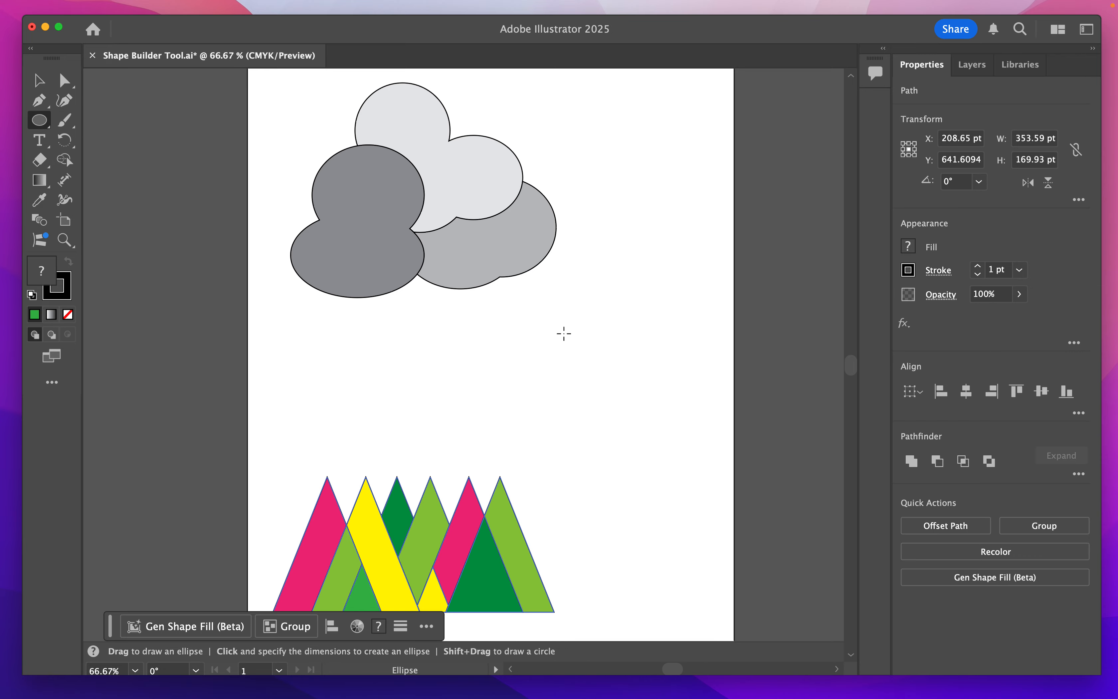
{"action": "mouse_move", "coordinate": [540, 314]}
{"action": "left_mouse_down"}
{"action": "mouse_move", "coordinate": [593, 382]}
{"action": "mouse_move", "coordinate": [716, 490]}
{"action": "left_mouse_up"}
{"action": "key", "text": "v"}
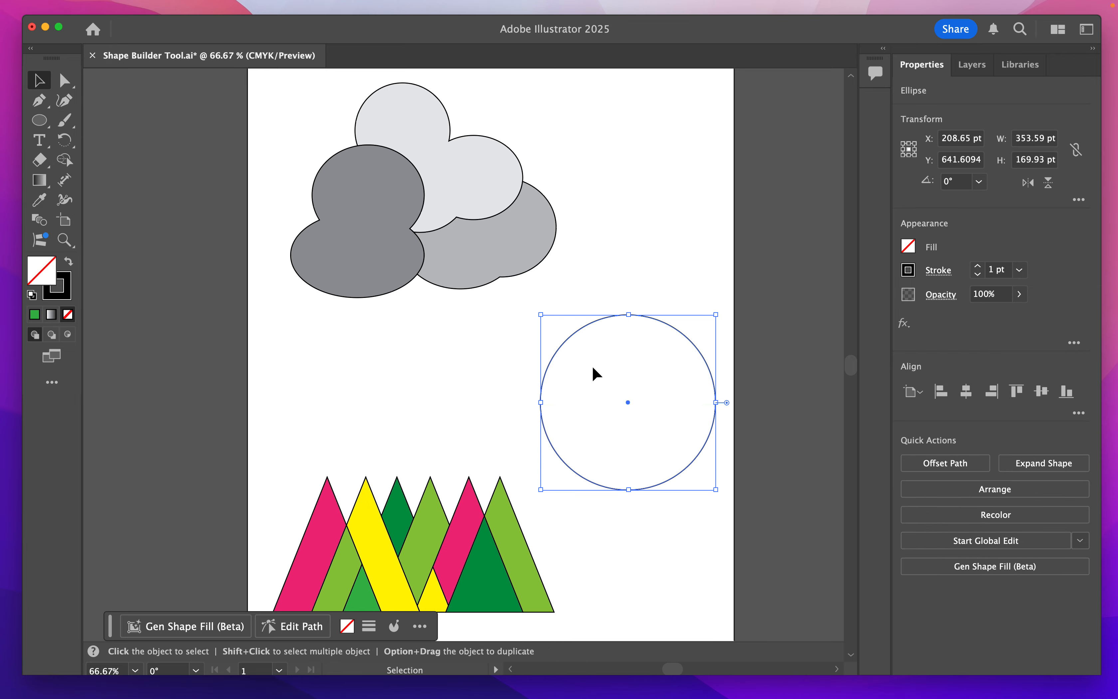
{"action": "left_click_drag", "start_coordinate": [628, 407], "coordinate": [605, 381]}
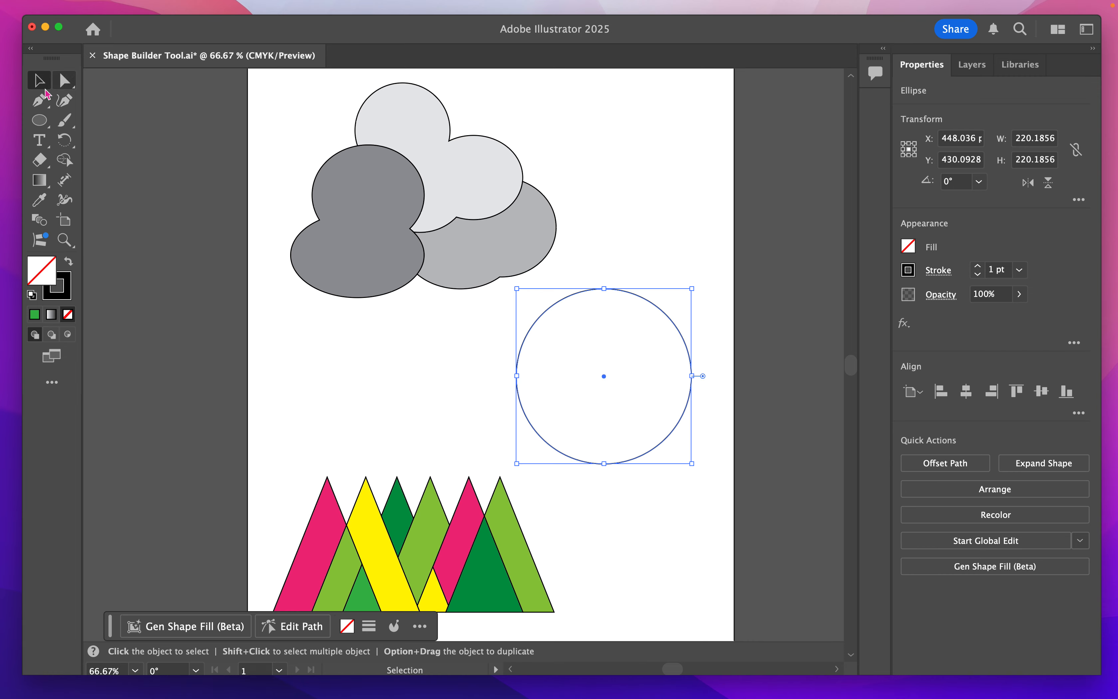
- Draw a closed zigzag path of straight, crisscrossing segments over the circle with the Pen tool, about 306 pt wide and 336 pt high
{"action": "left_click", "coordinate": [40, 102]}
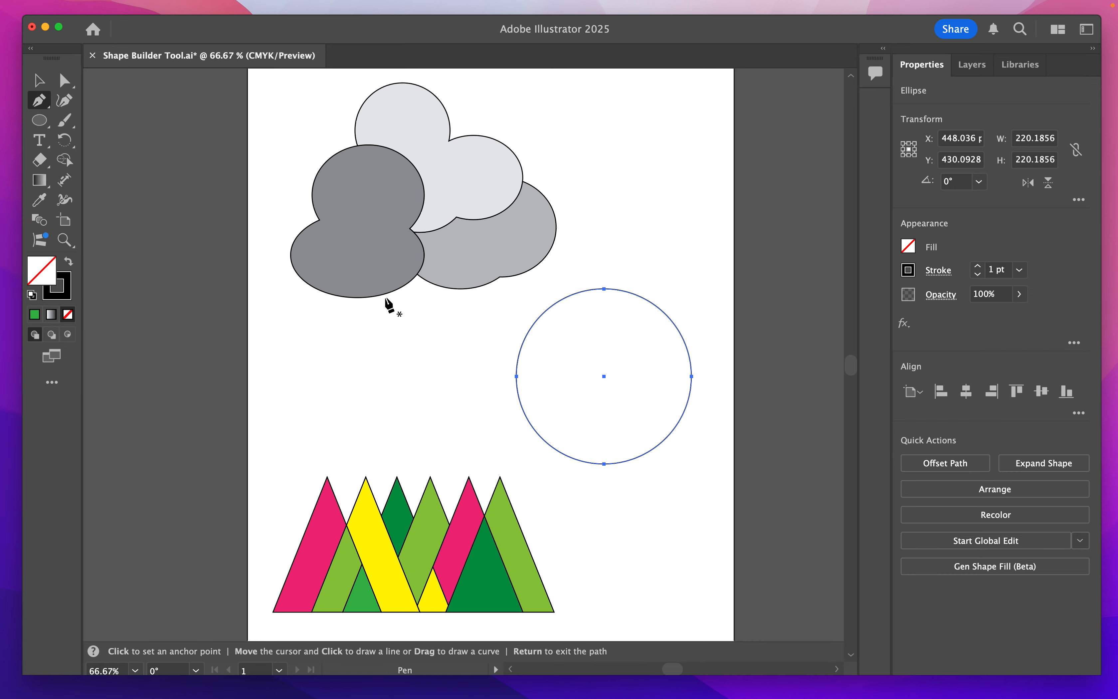
{"action": "left_click", "coordinate": [522, 293]}
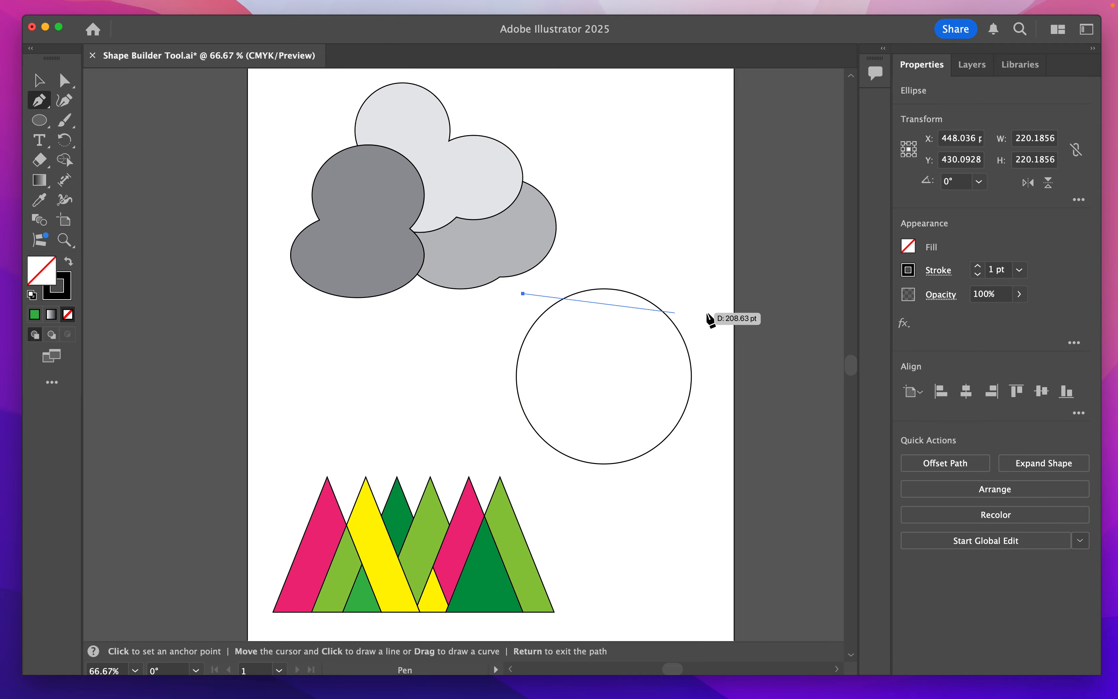
{"action": "left_click", "coordinate": [708, 312]}
{"action": "left_click", "coordinate": [464, 369]}
{"action": "left_click", "coordinate": [623, 254]}
{"action": "left_click", "coordinate": [645, 405]}
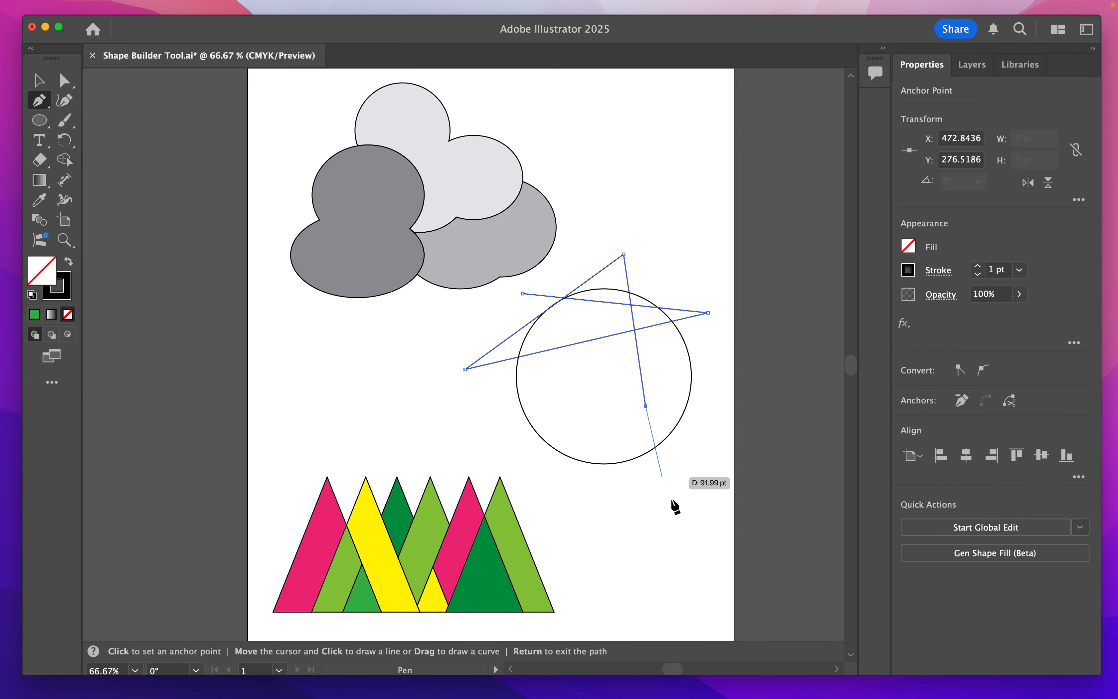
{"action": "left_click", "coordinate": [674, 517]}
{"action": "left_click", "coordinate": [512, 450]}
{"action": "left_click", "coordinate": [596, 389]}
{"action": "left_click", "coordinate": [705, 353]}
{"action": "left_click", "coordinate": [666, 260]}
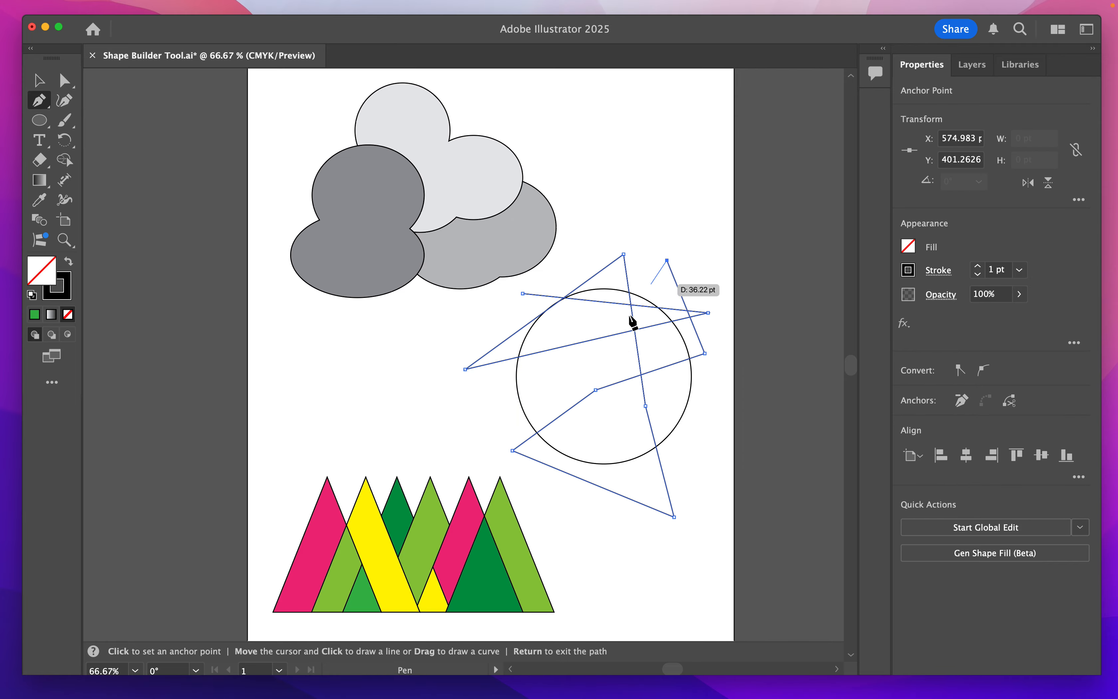
{"action": "left_click", "coordinate": [484, 409]}
{"action": "left_click", "coordinate": [697, 423]}
{"action": "left_click", "coordinate": [642, 254]}
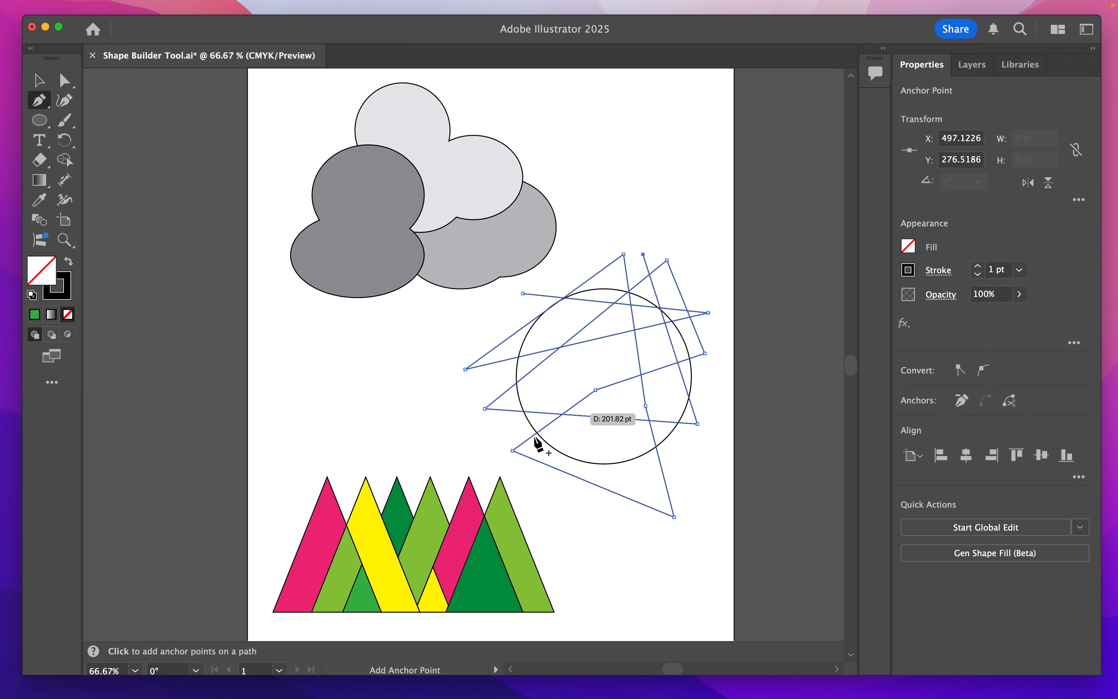
{"action": "left_click", "coordinate": [511, 429]}
{"action": "left_click", "coordinate": [599, 515]}
{"action": "left_click", "coordinate": [586, 249]}
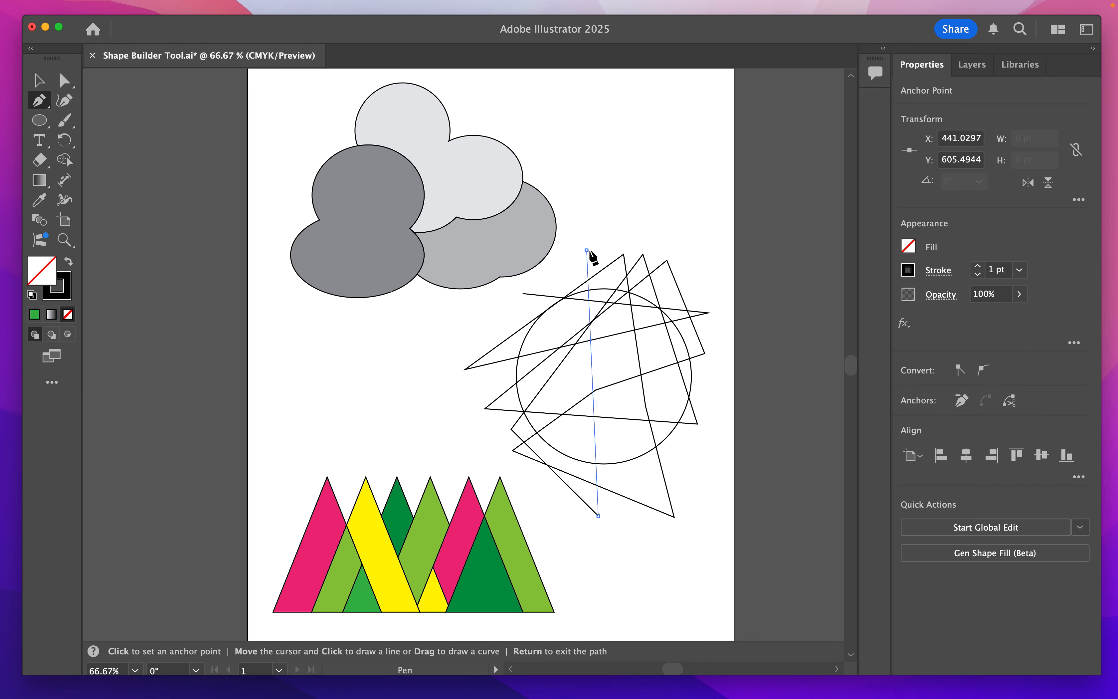
{"action": "left_click", "coordinate": [691, 250]}
{"action": "left_click", "coordinate": [616, 515]}
{"action": "left_click", "coordinate": [497, 311]}
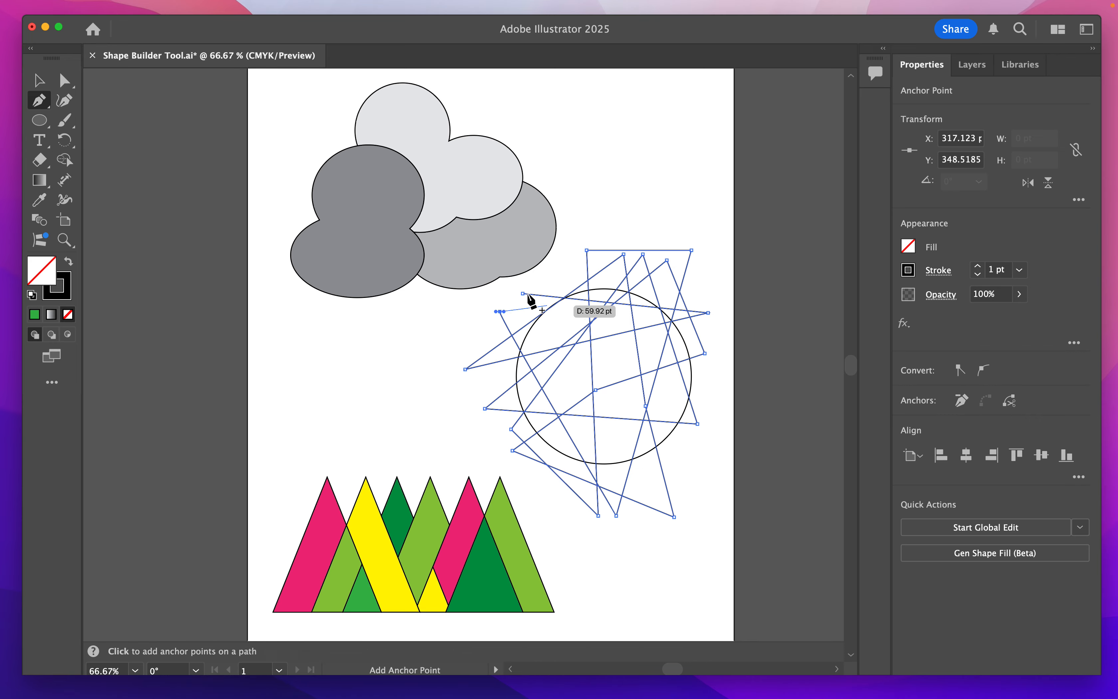
{"action": "left_click", "coordinate": [523, 295]}
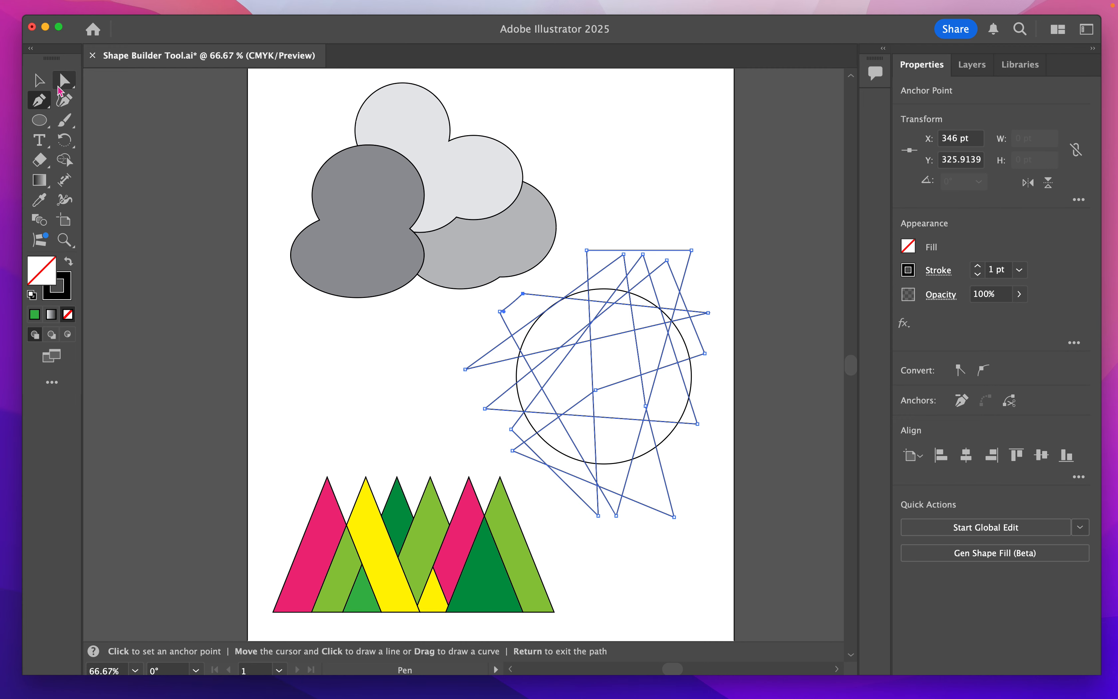
- Select the circle together with the zigzag path and merge their upper, right-hand and lower regions into larger pieces with the Shape Builder tool
{"action": "left_click", "coordinate": [41, 82]}
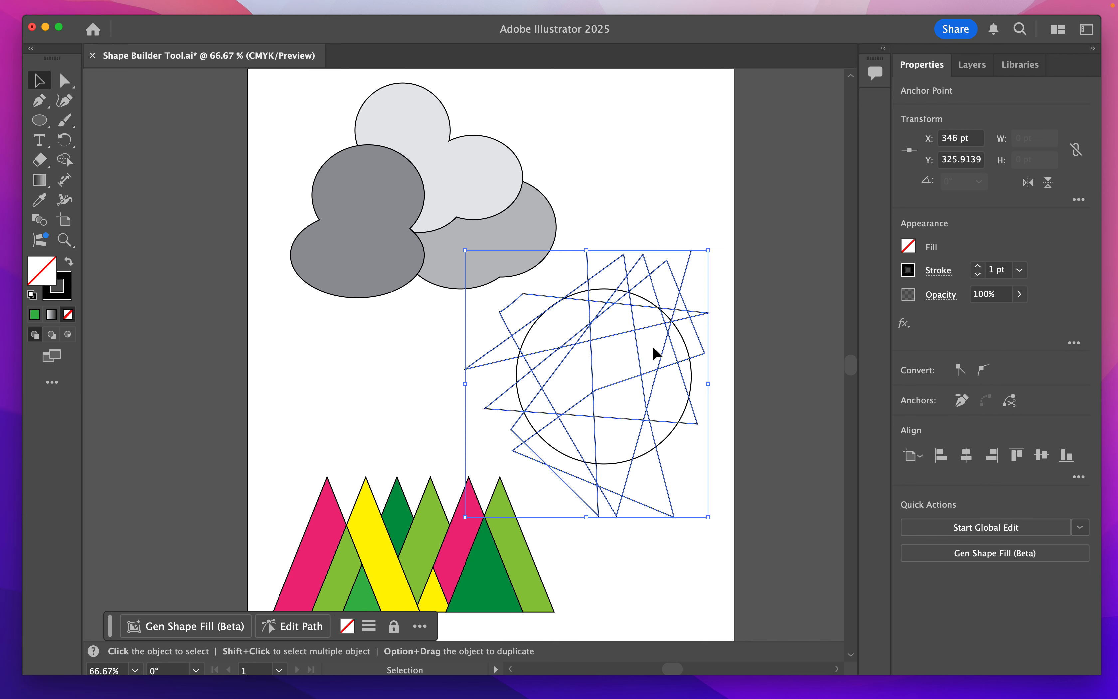
{"action": "left_click", "coordinate": [672, 443]}
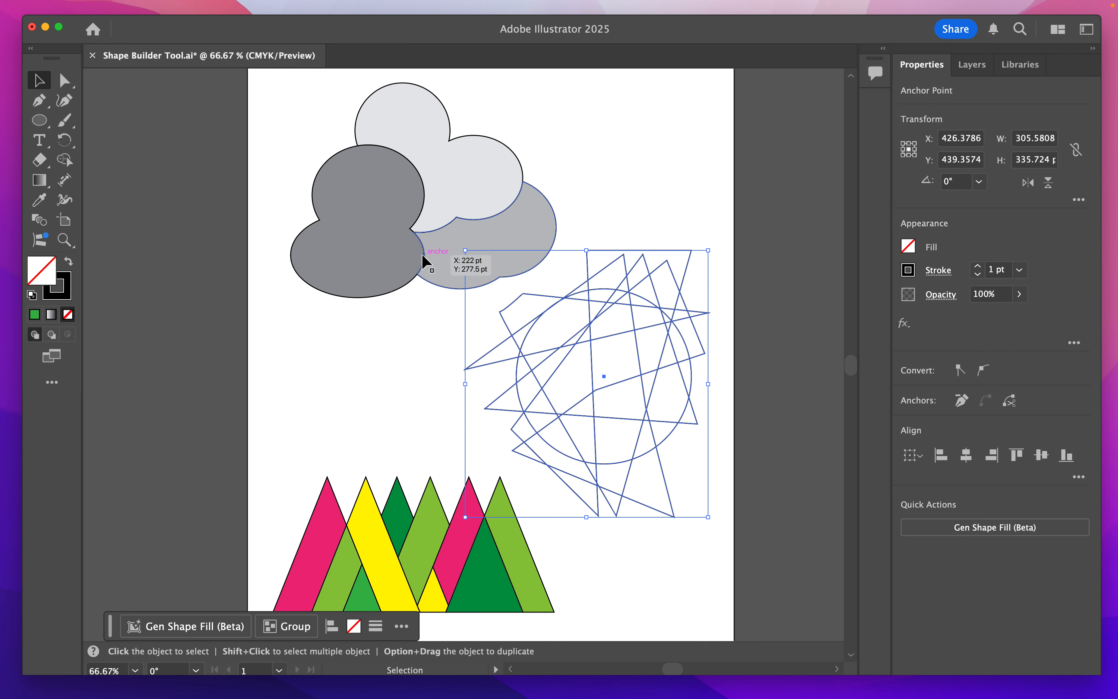
{"action": "left_click", "coordinate": [64, 160]}
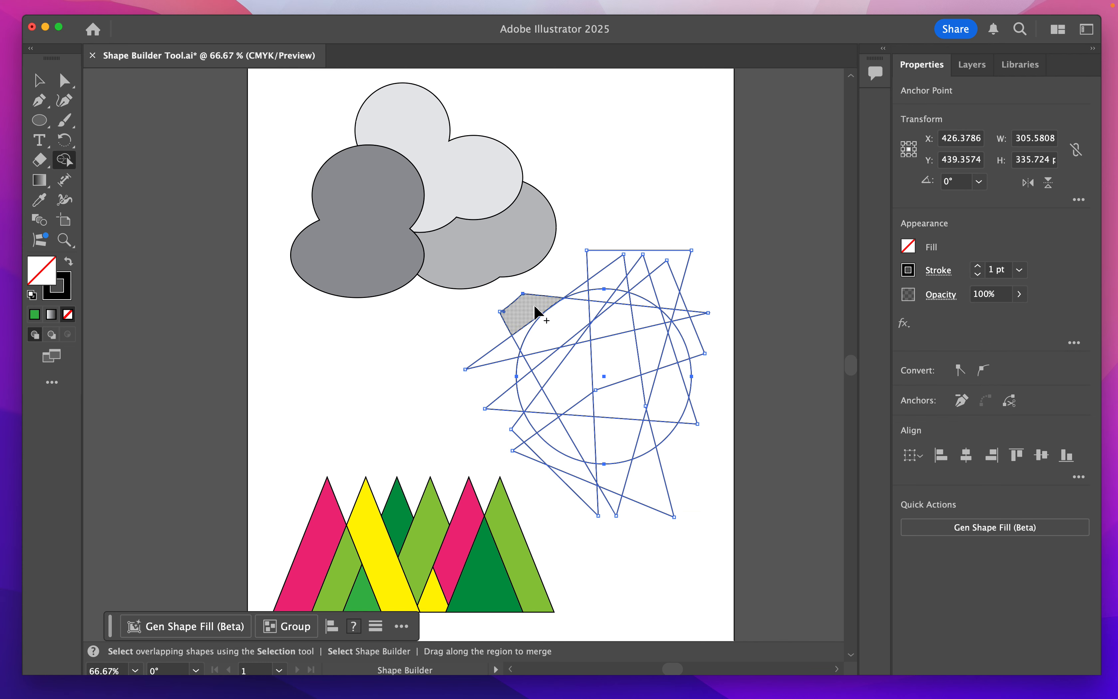
{"action": "mouse_move", "coordinate": [534, 309]}
{"action": "left_mouse_down"}
{"action": "mouse_move", "coordinate": [541, 359]}
{"action": "mouse_move", "coordinate": [583, 340]}
{"action": "mouse_move", "coordinate": [600, 310]}
{"action": "mouse_move", "coordinate": [584, 335]}
{"action": "left_mouse_up"}
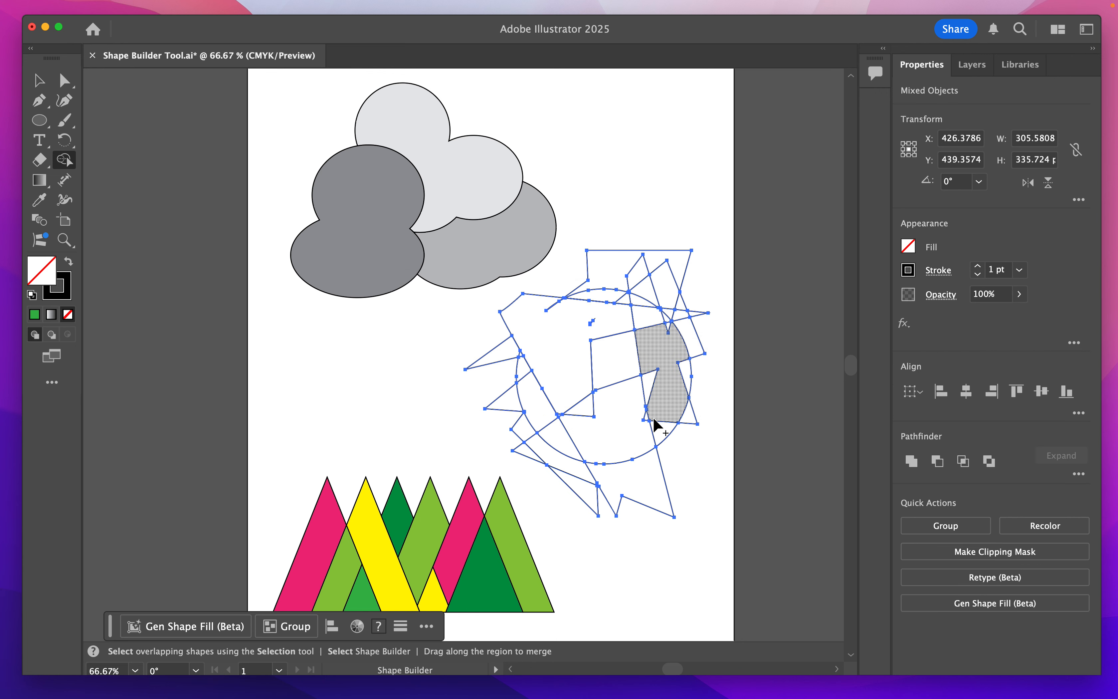
{"action": "mouse_move", "coordinate": [609, 268]}
{"action": "left_mouse_down"}
{"action": "mouse_move", "coordinate": [634, 273]}
{"action": "mouse_move", "coordinate": [643, 298]}
{"action": "mouse_move", "coordinate": [679, 320]}
{"action": "left_mouse_up"}
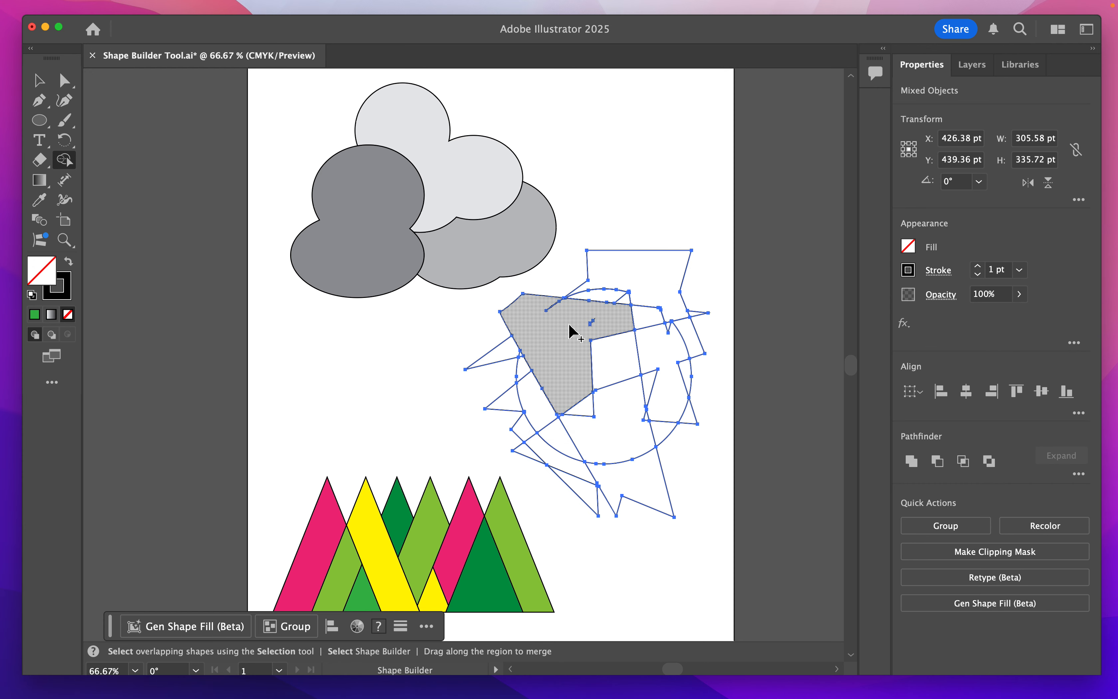
{"action": "mouse_move", "coordinate": [529, 310]}
{"action": "left_mouse_down"}
{"action": "mouse_move", "coordinate": [550, 303]}
{"action": "mouse_move", "coordinate": [594, 329]}
{"action": "mouse_move", "coordinate": [557, 305]}
{"action": "mouse_move", "coordinate": [565, 301]}
{"action": "left_mouse_up"}
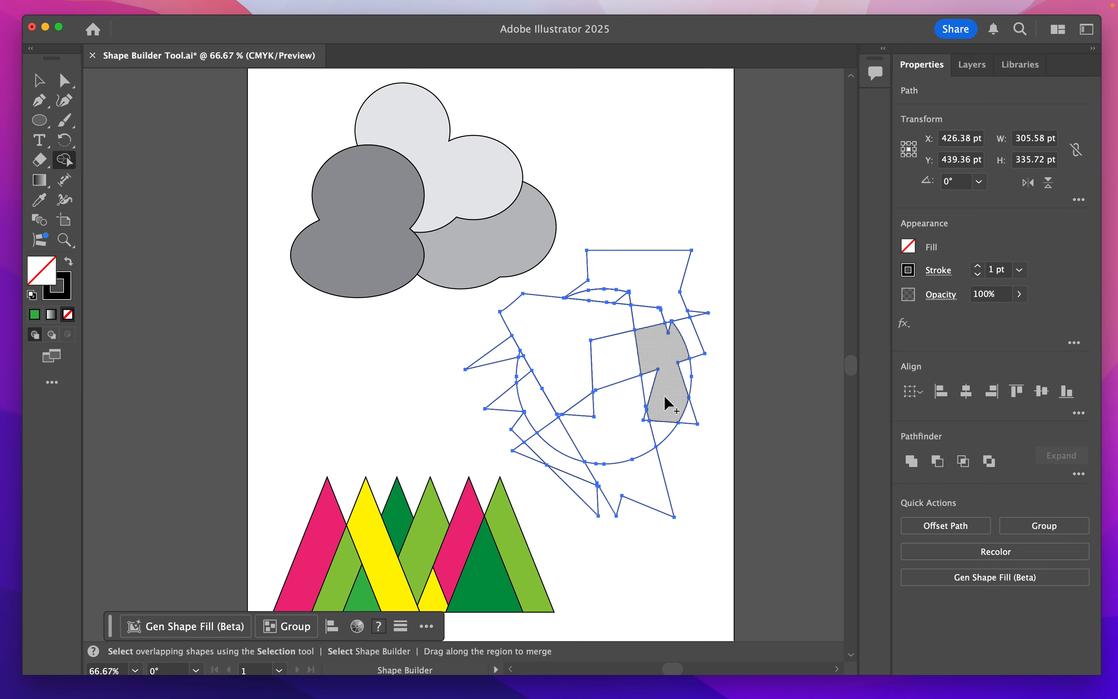
{"action": "mouse_move", "coordinate": [660, 345]}
{"action": "left_mouse_down"}
{"action": "mouse_move", "coordinate": [669, 329]}
{"action": "mouse_move", "coordinate": [686, 367]}
{"action": "mouse_move", "coordinate": [656, 377]}
{"action": "mouse_move", "coordinate": [649, 416]}
{"action": "mouse_move", "coordinate": [688, 424]}
{"action": "mouse_move", "coordinate": [681, 439]}
{"action": "left_mouse_up"}
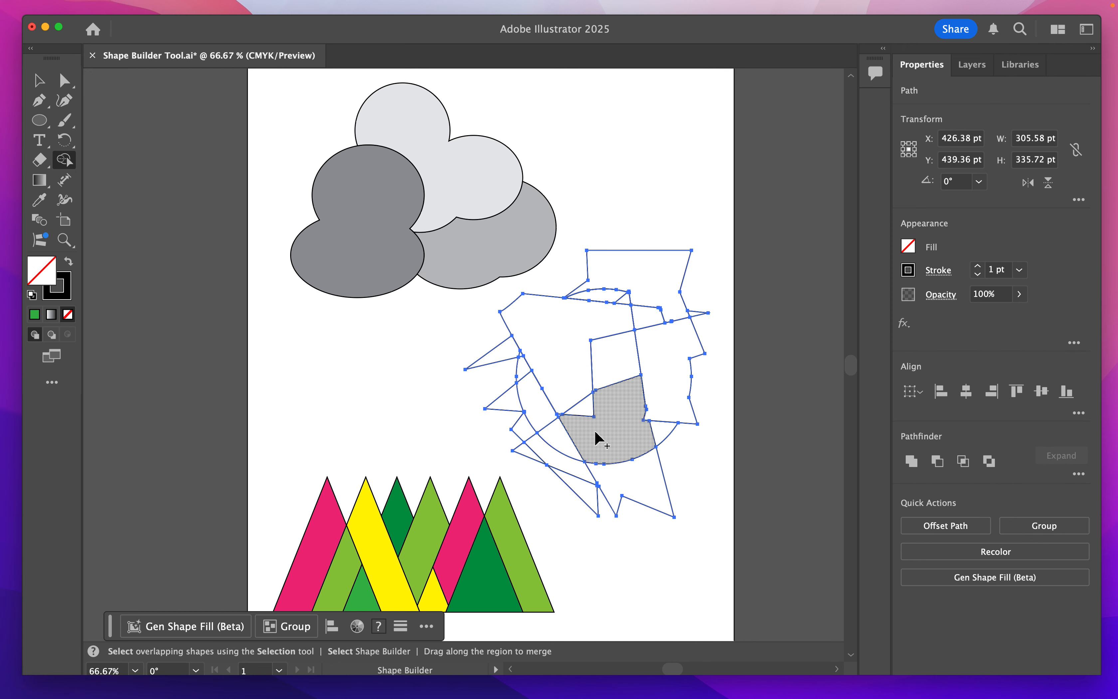
{"action": "mouse_move", "coordinate": [619, 406]}
{"action": "left_mouse_down"}
{"action": "mouse_move", "coordinate": [591, 406]}
{"action": "mouse_move", "coordinate": [612, 486]}
{"action": "left_mouse_up"}
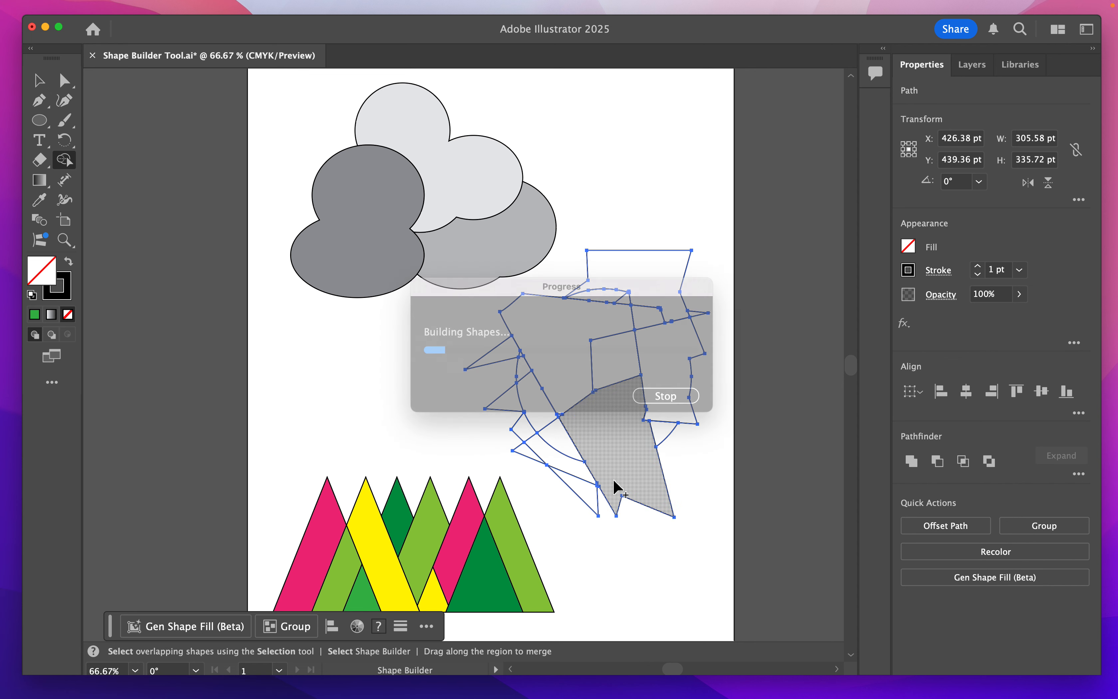
- Delete the pointed slivers on the lower-left and left of the zigzag shape, and merge the remaining left-hand regions into one piece
{"action": "left_click", "coordinate": [584, 499], "text": "alt"}
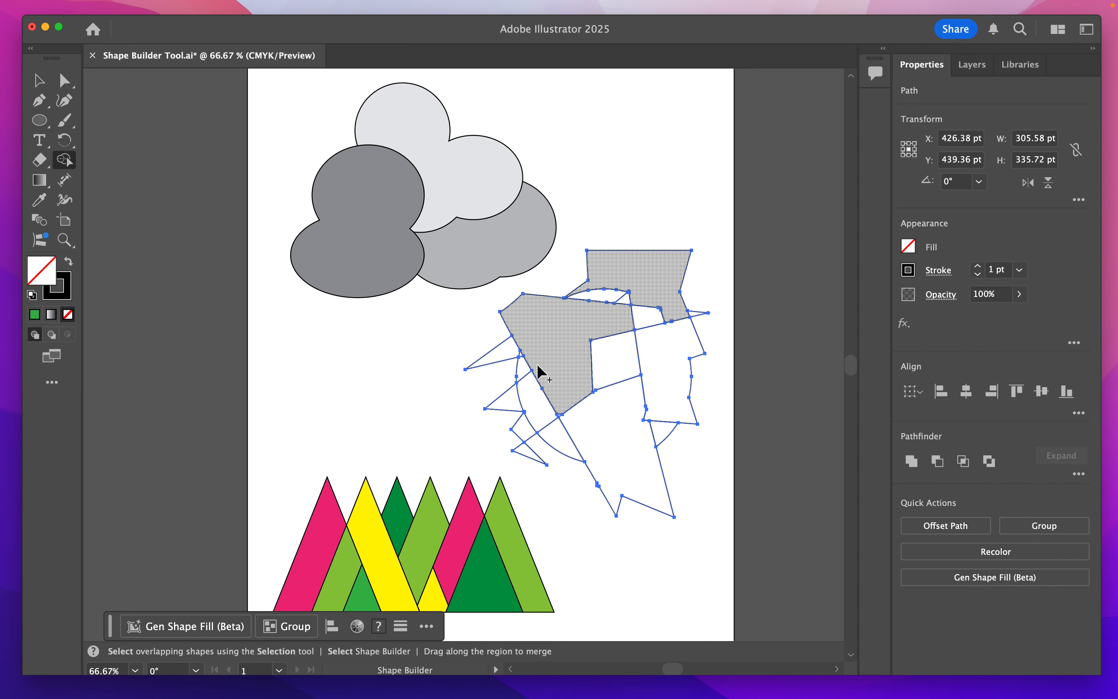
{"action": "left_click", "coordinate": [510, 351], "text": "alt"}
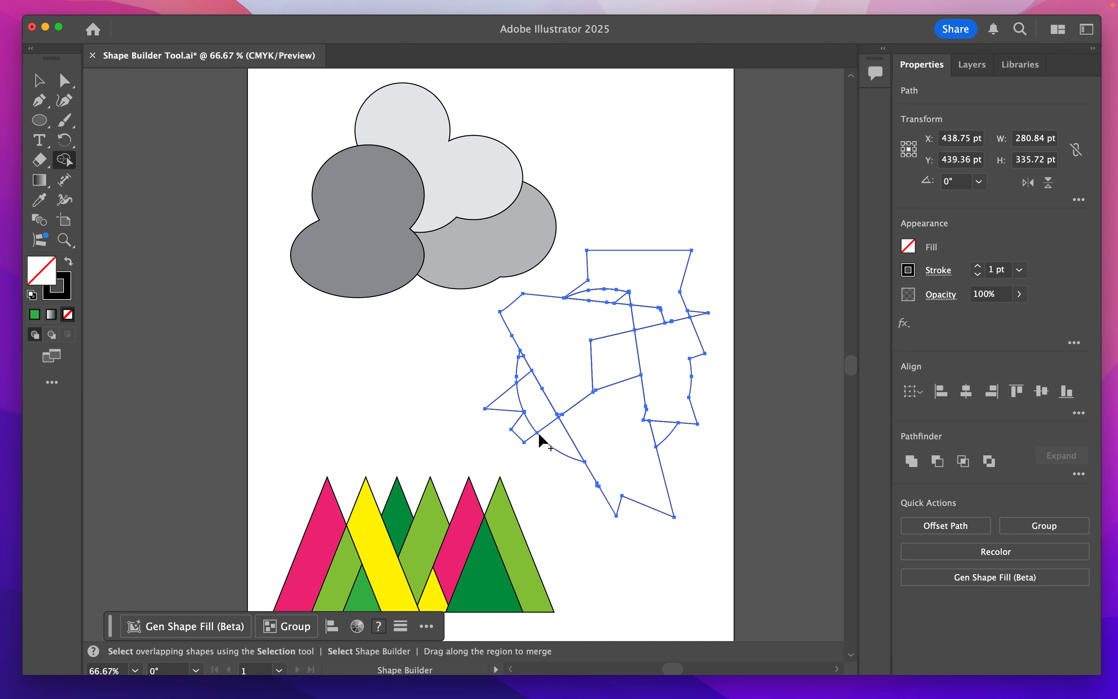
{"action": "mouse_move", "coordinate": [526, 432]}
{"action": "left_mouse_down"}
{"action": "mouse_move", "coordinate": [539, 394]}
{"action": "mouse_move", "coordinate": [514, 398]}
{"action": "mouse_move", "coordinate": [540, 381]}
{"action": "mouse_move", "coordinate": [522, 356]}
{"action": "mouse_move", "coordinate": [527, 396]}
{"action": "mouse_move", "coordinate": [565, 450]}
{"action": "left_mouse_up"}
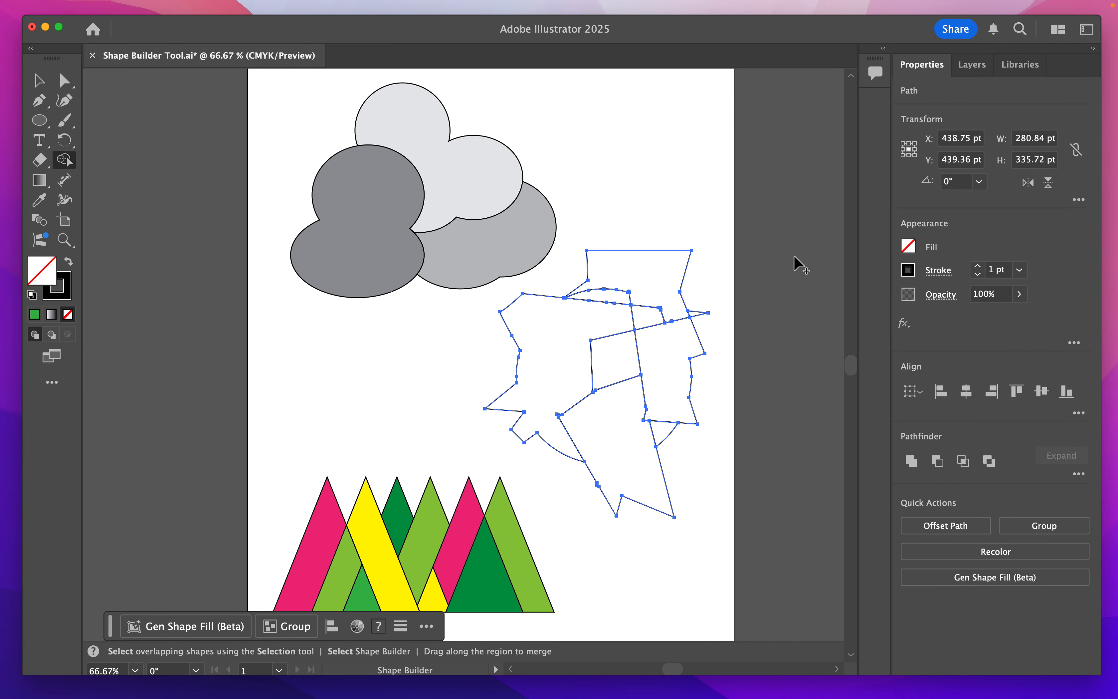
- Choose a light orange fill and apply it to the merged right-hand region with the Shape Builder tool
{"action": "left_click", "coordinate": [907, 247]}
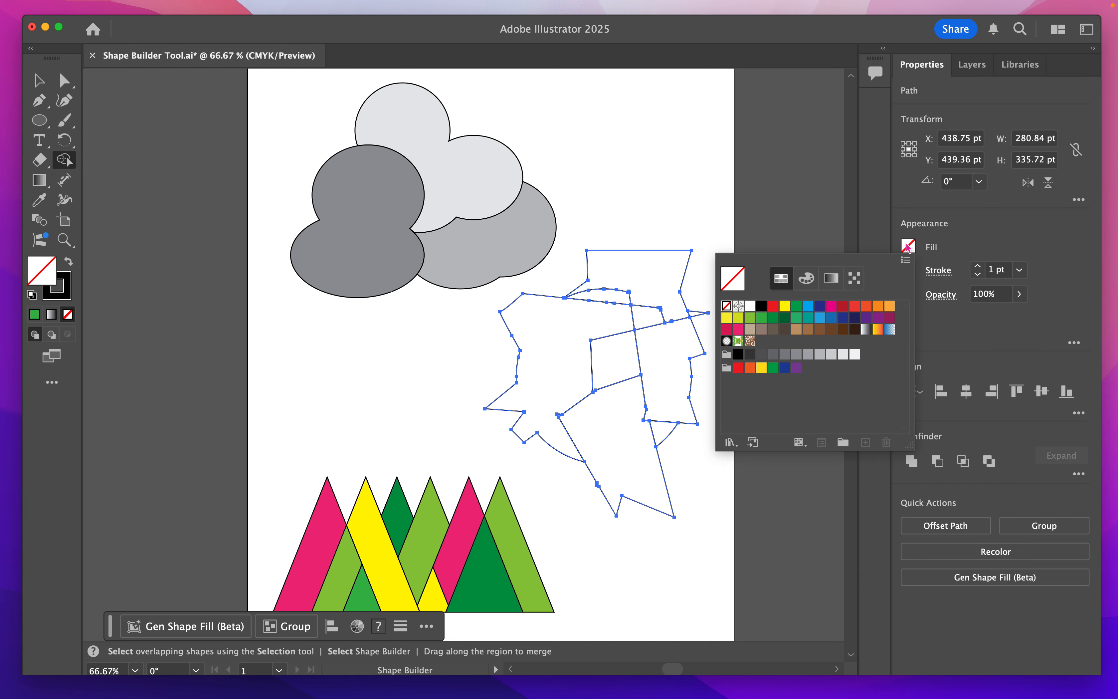
{"action": "left_click", "coordinate": [888, 307]}
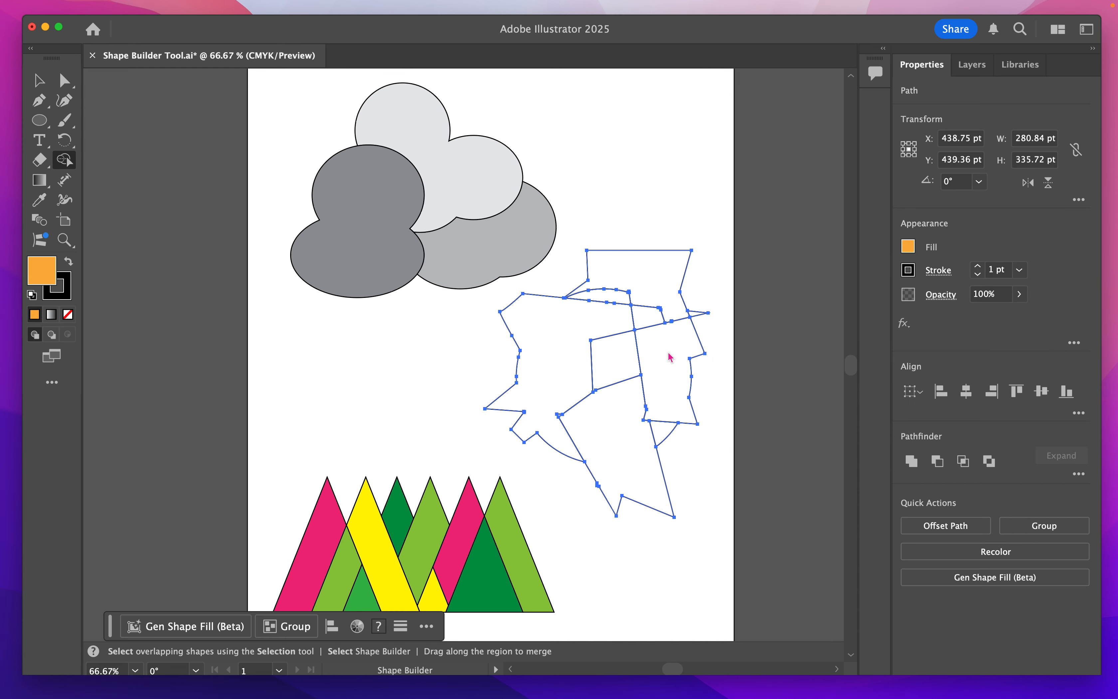
{"action": "left_click", "coordinate": [661, 354]}
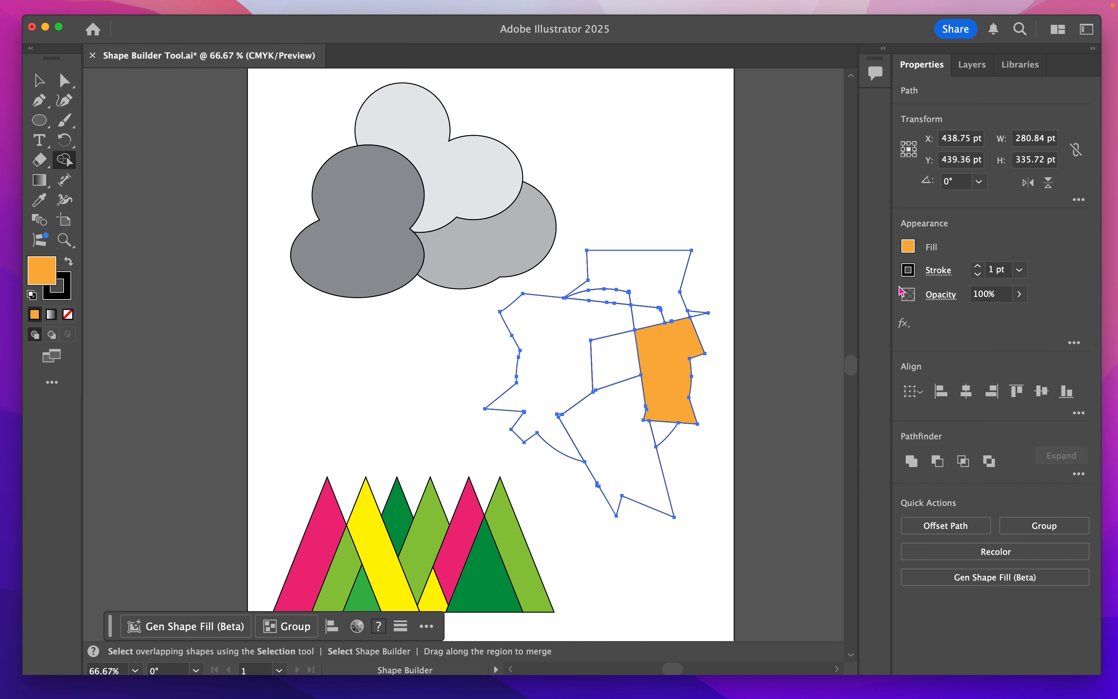
- Choose a red fill and apply it to the merged left and top region of the zigzag shape
{"action": "left_click", "coordinate": [908, 247]}
{"action": "left_click", "coordinate": [860, 306]}
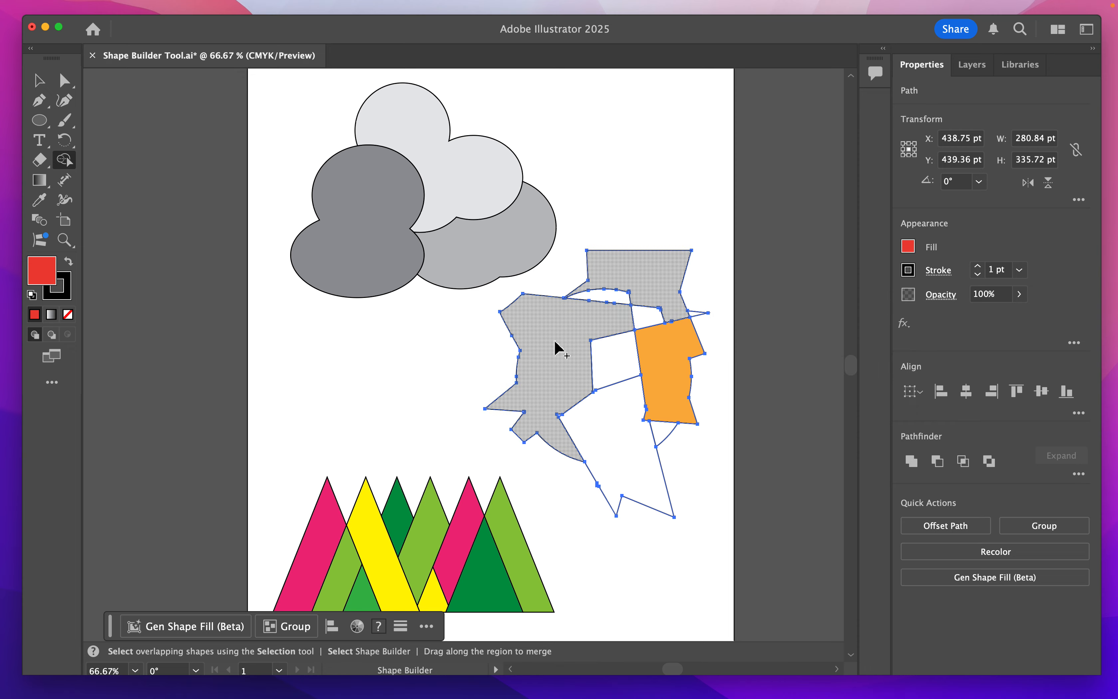
{"action": "left_click", "coordinate": [563, 346]}
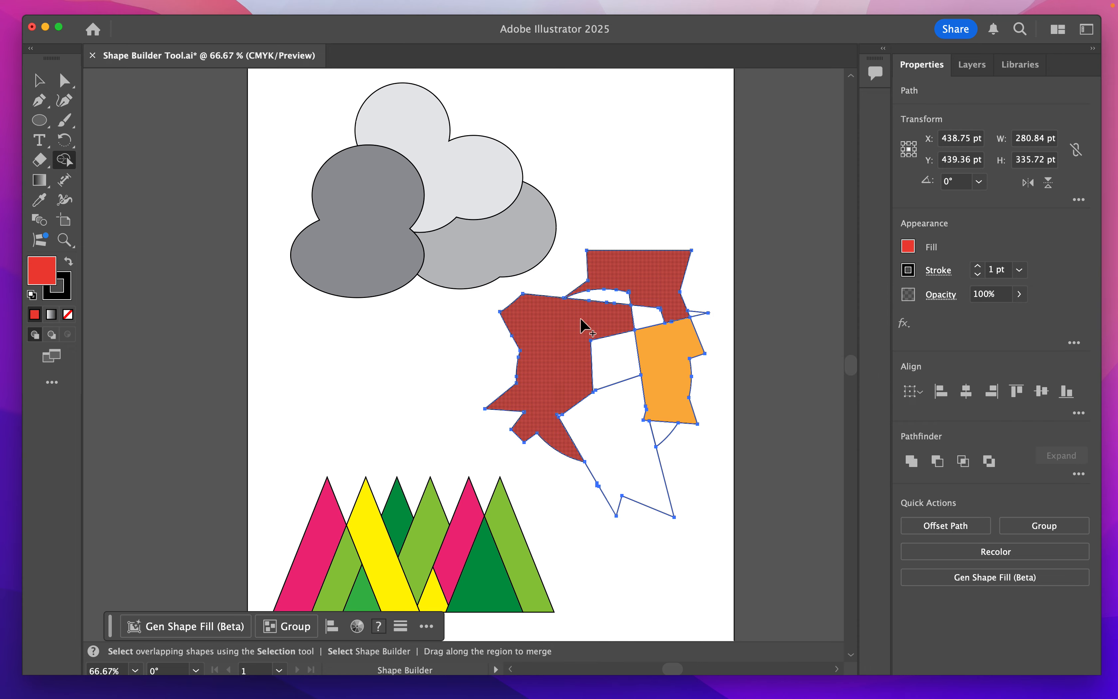
- Choose a dark green fill and apply it to the merged lower region of the zigzag shape
{"action": "left_click", "coordinate": [907, 247]}
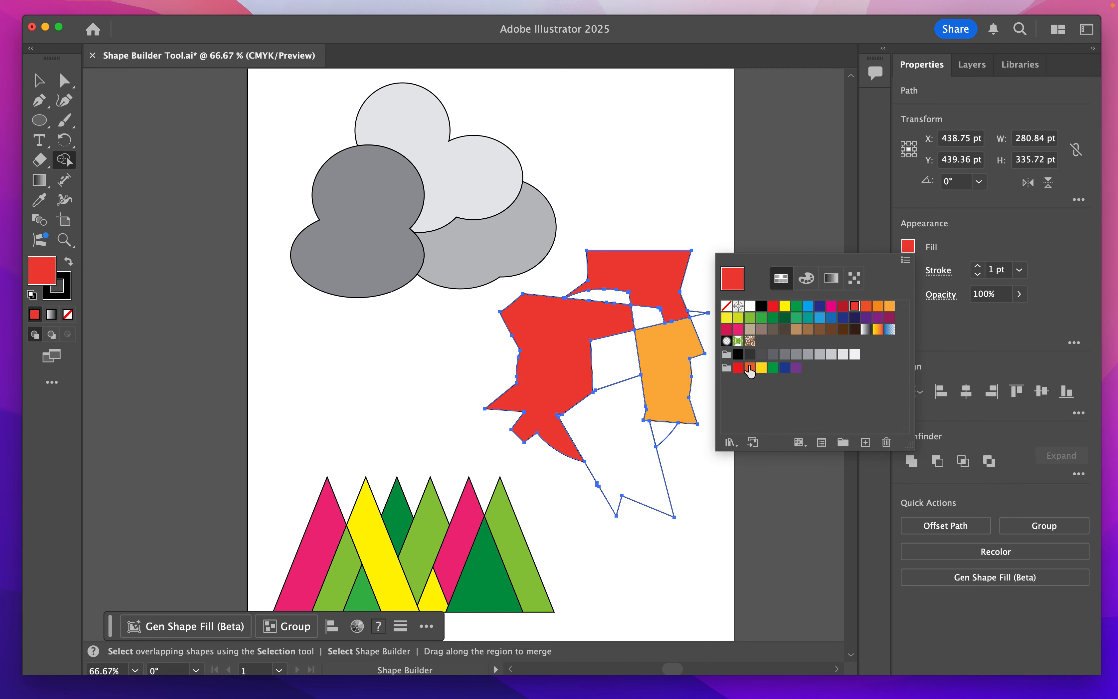
{"action": "left_click", "coordinate": [772, 318]}
{"action": "left_click", "coordinate": [631, 437]}
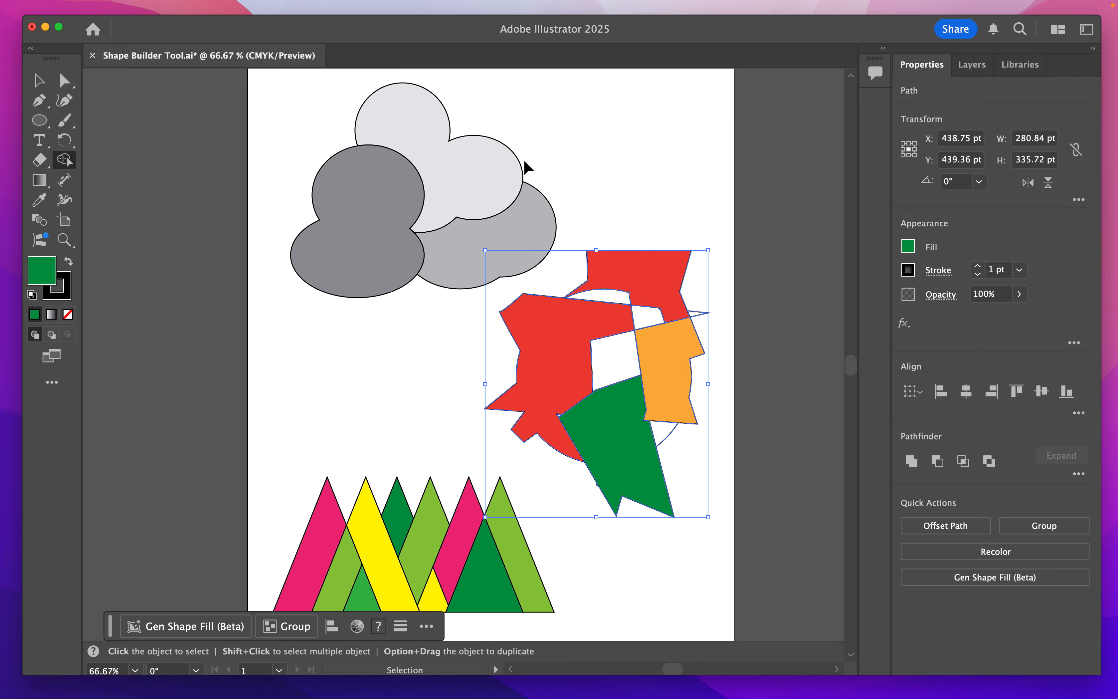
{"action": "key", "text": "super+minus"}
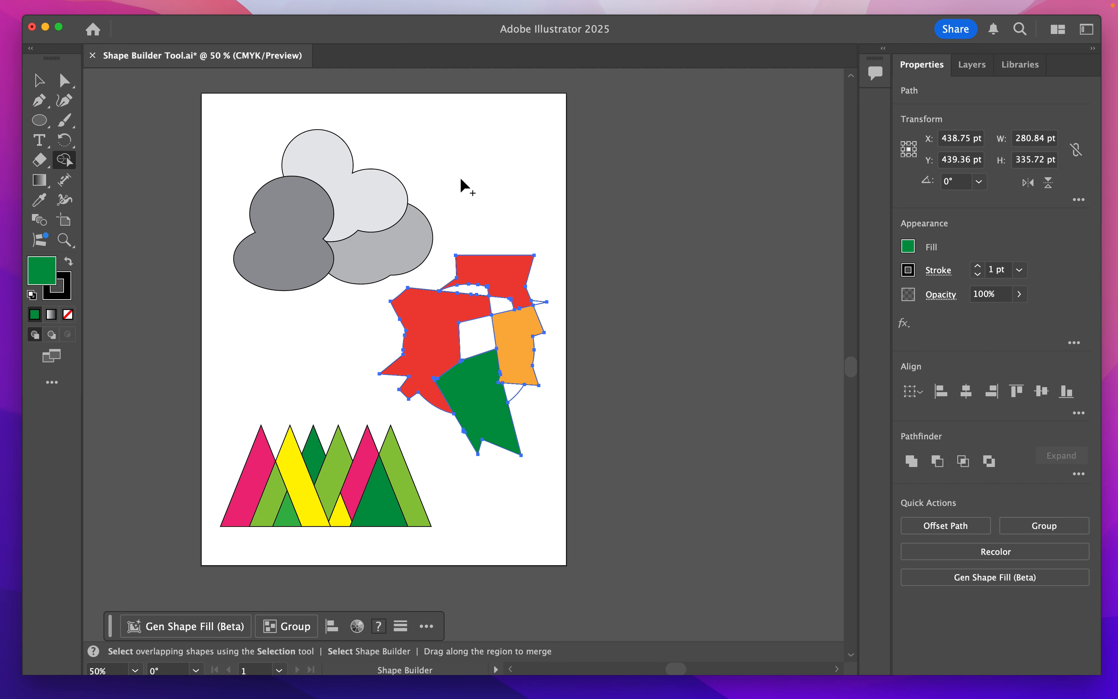